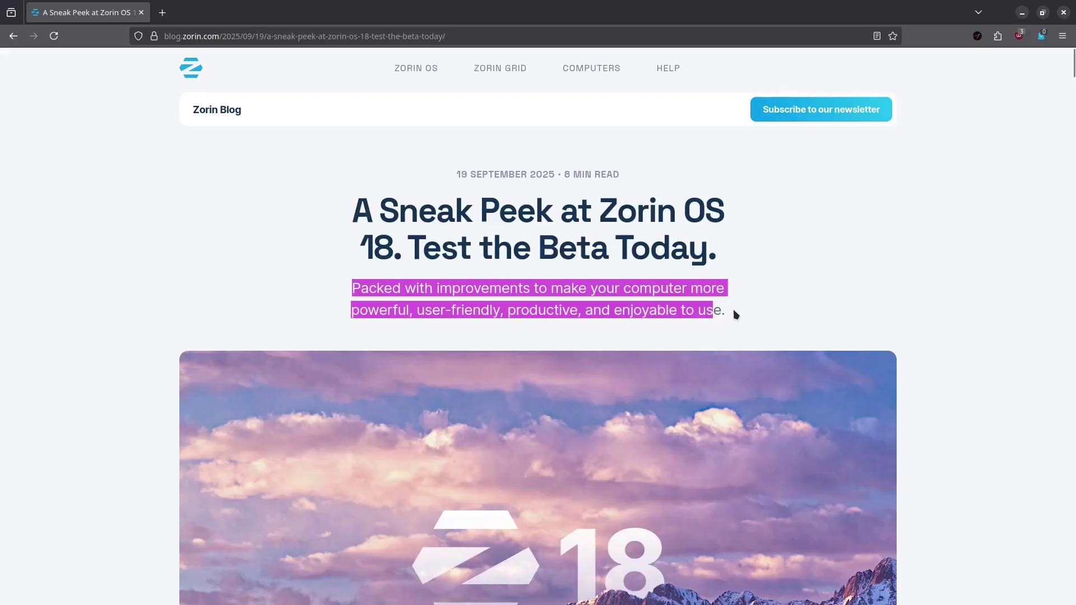
Step: Scroll past the hero image and highlight the sentence about Windows 10's end of life
scroll(749, 310, "down", 8)
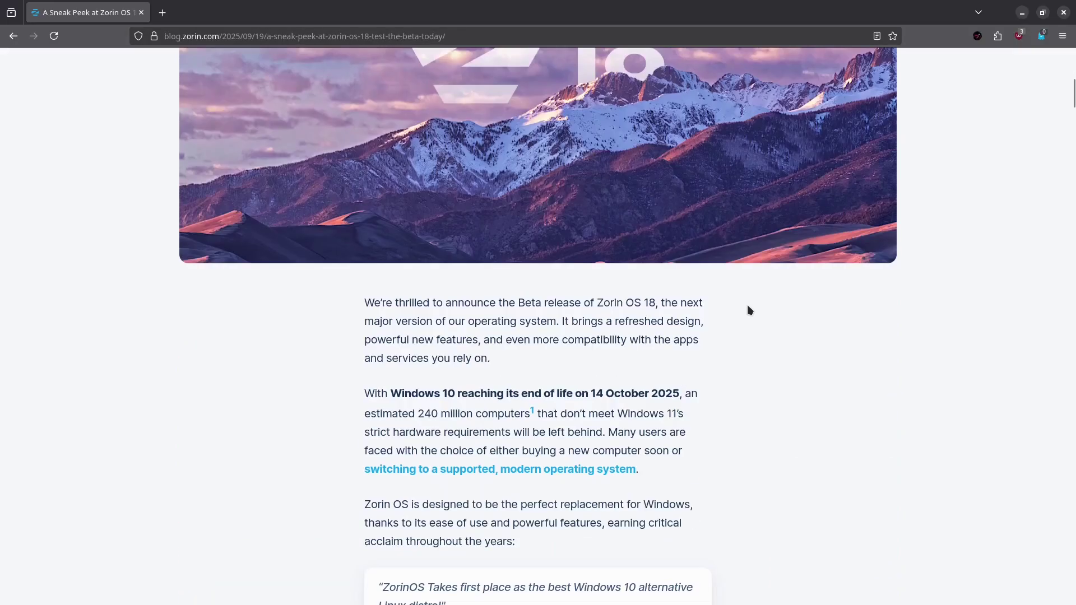
scroll(748, 310, "down", 4)
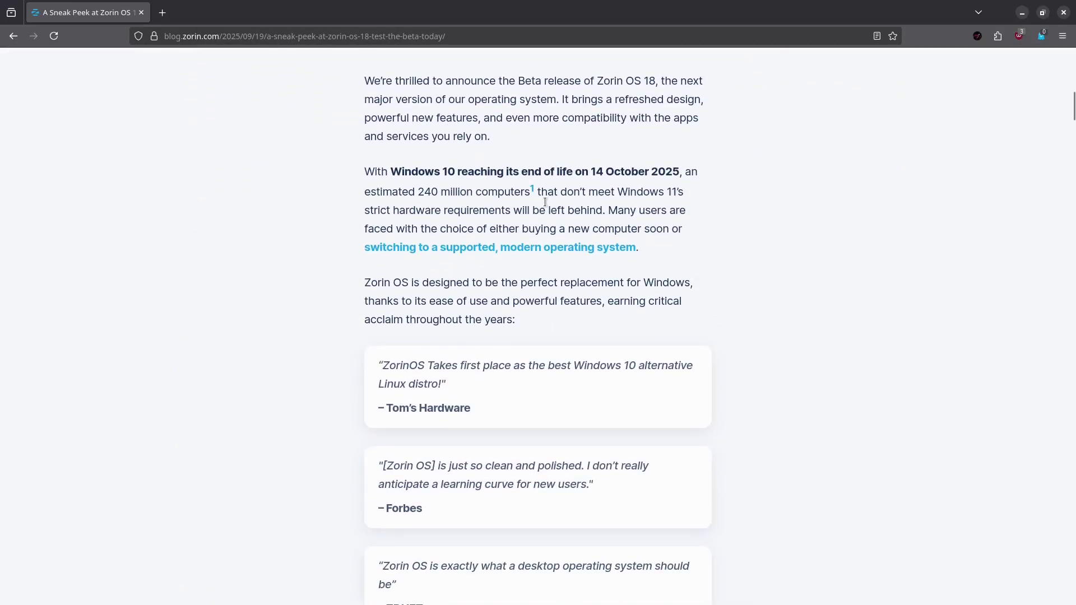
left_click_drag(364, 169, 723, 212)
left_click(791, 238)
Step: Highlight the 240 million figure, the strict hardware requirements phrase, and the paragraph about replacing Windows
left_click_drag(417, 192, 678, 193)
left_click_drag(374, 211, 656, 226)
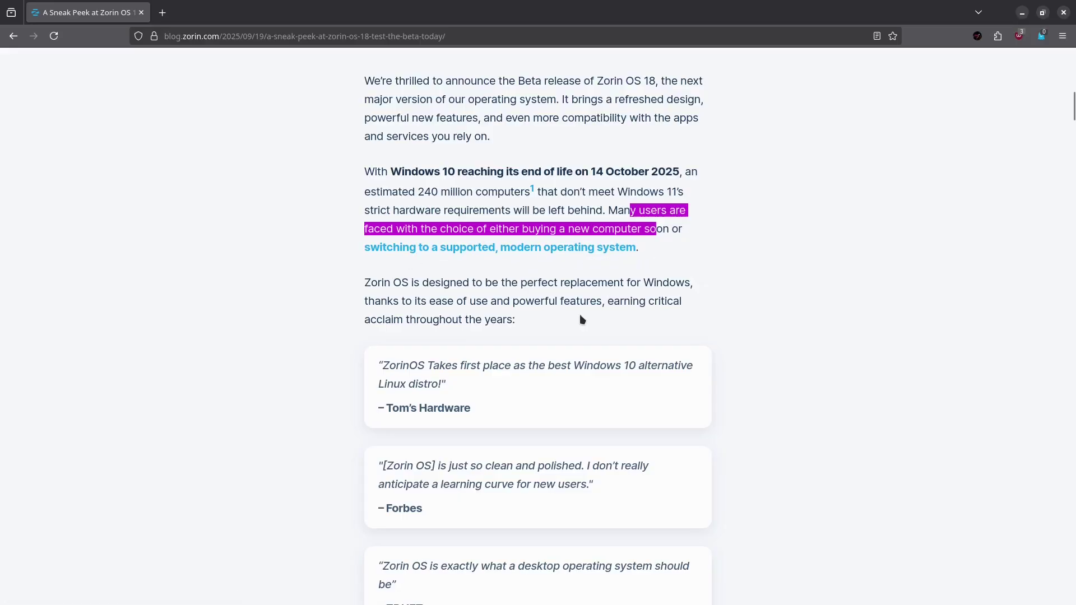
left_click_drag(362, 287, 698, 297)
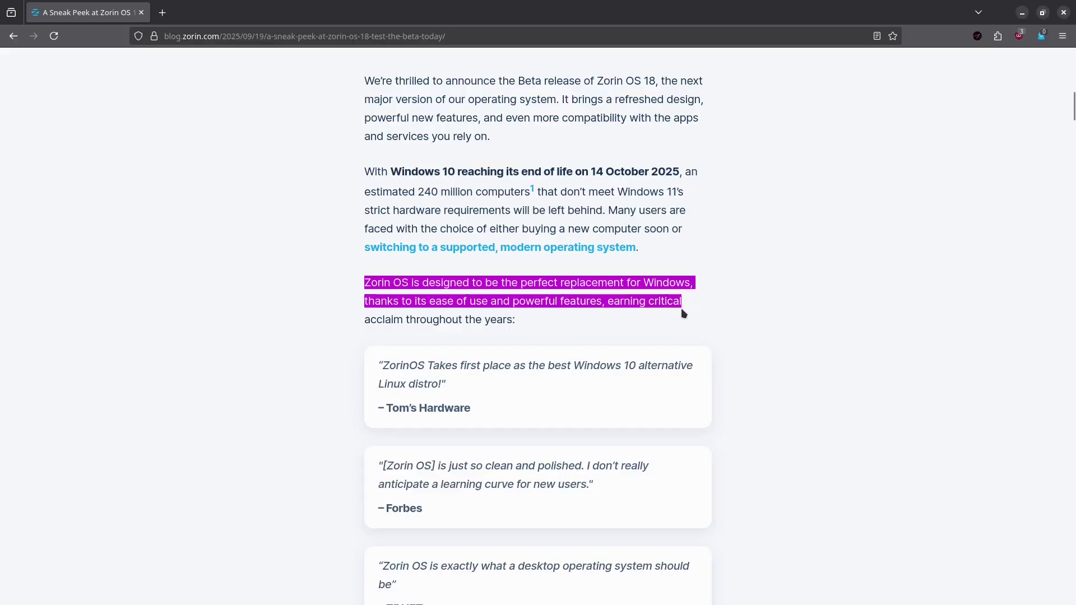
left_click_drag(705, 315, 569, 326)
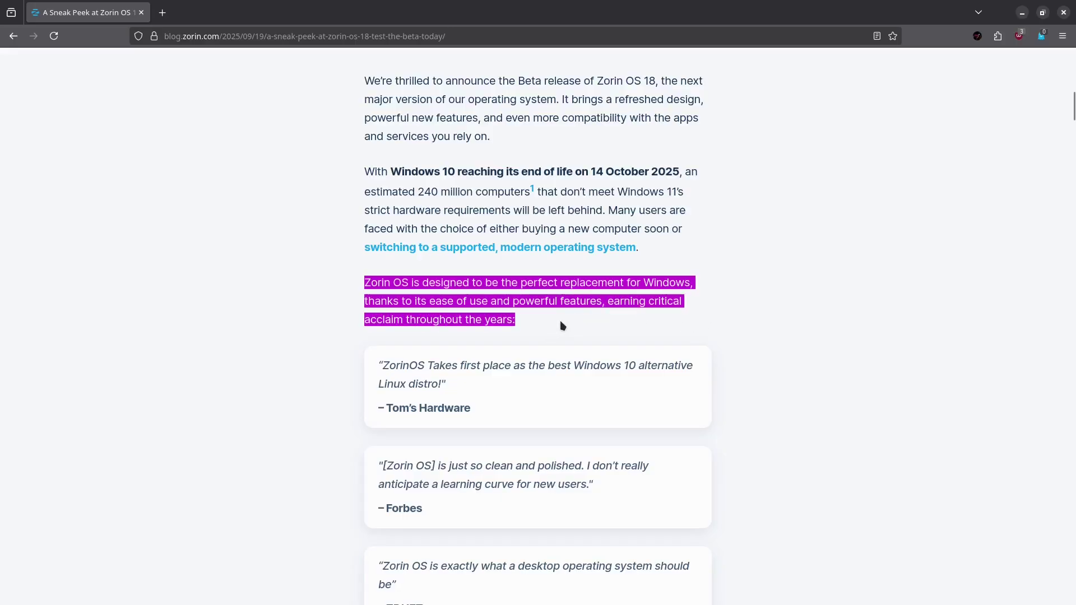
left_click(816, 315)
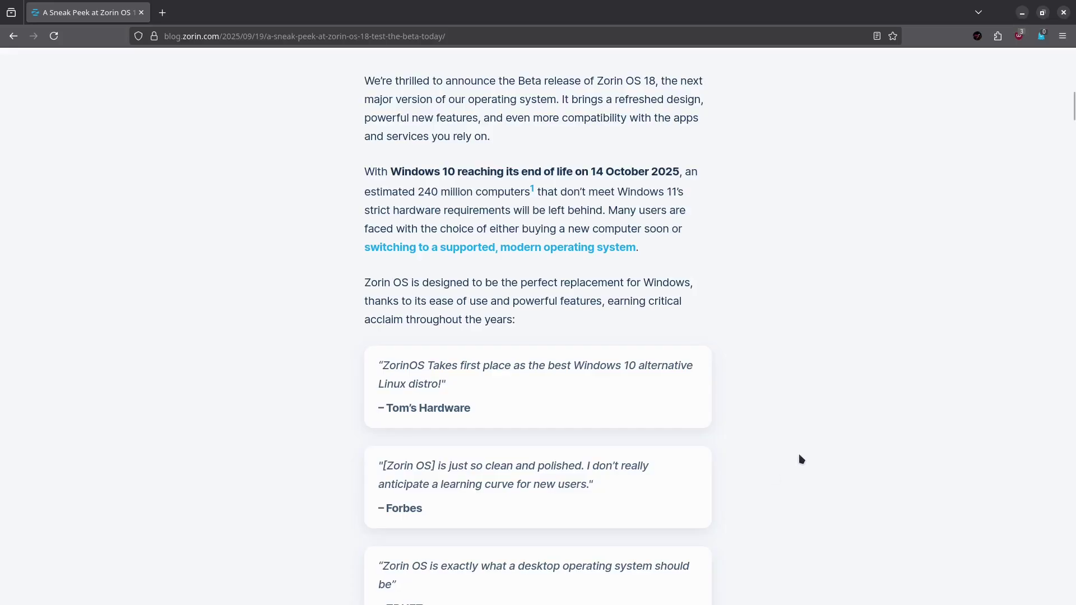
Step: Scroll the article down toward the What's new section
scroll(753, 434, "down", 2)
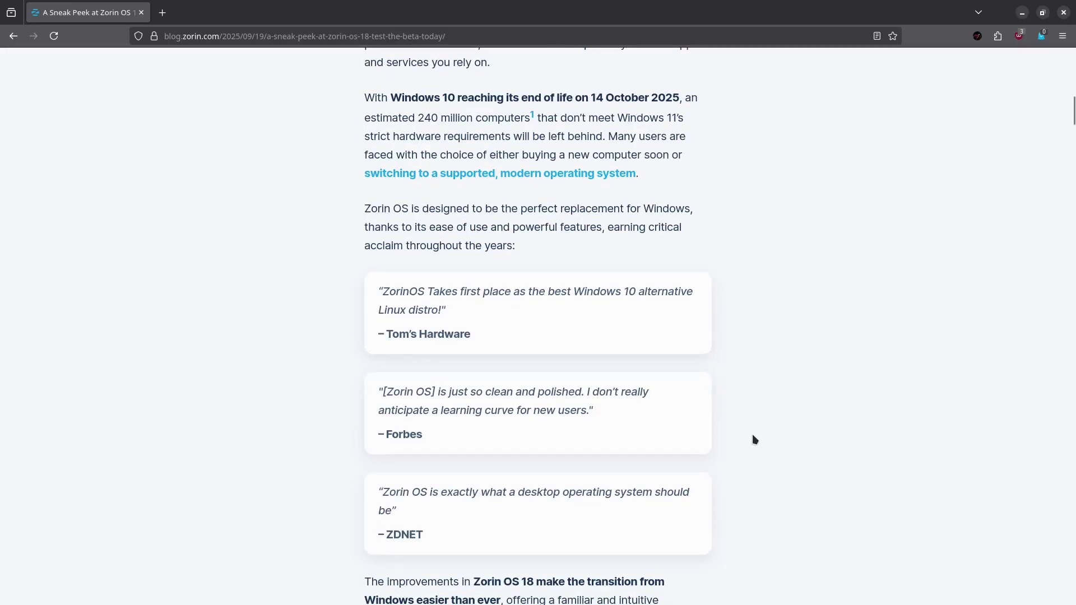
scroll(752, 434, "down", 9)
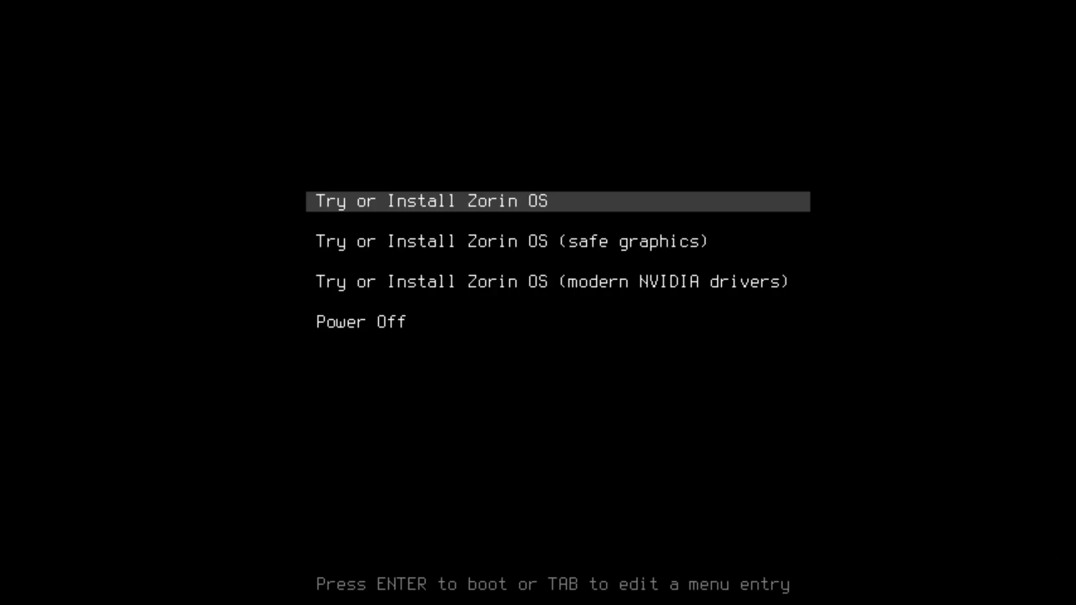
Step: Browse the other GRUB entries, then boot the standard Try or Install Zorin OS entry
key("Down")
key("Down")
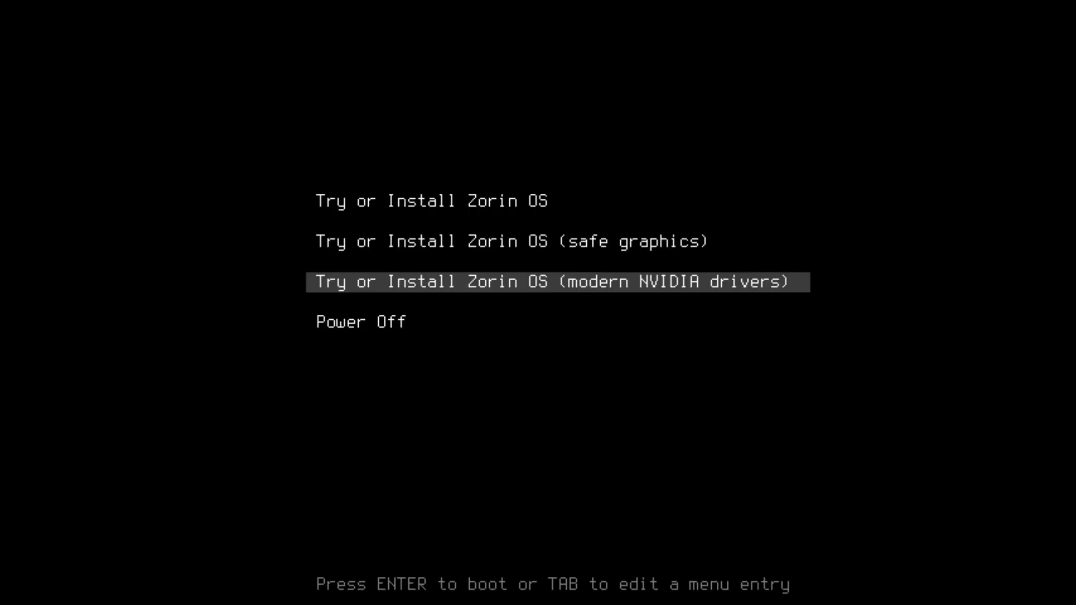
key("Up")
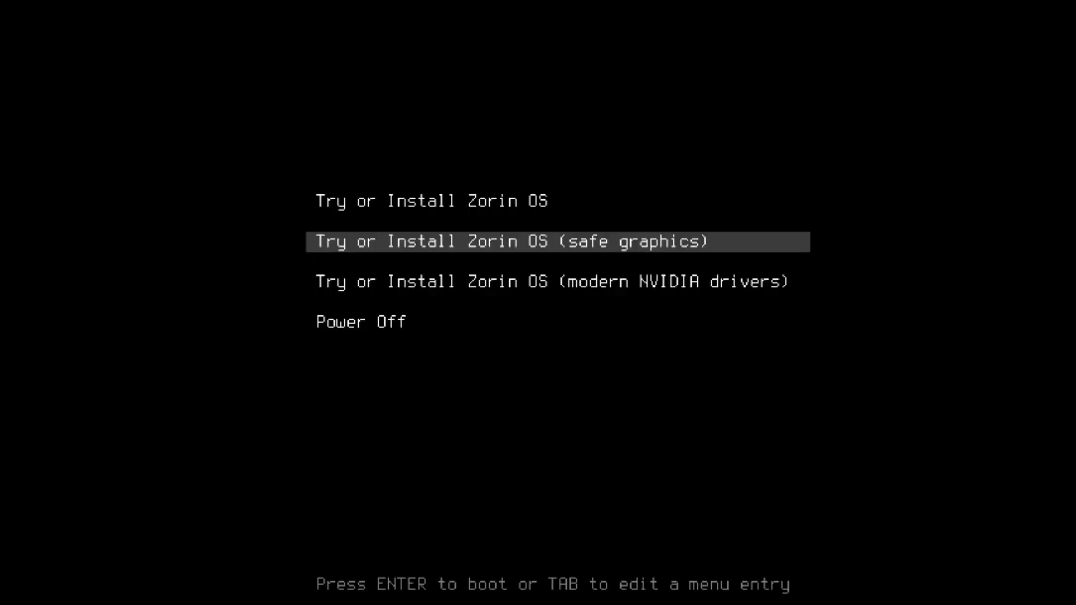
key("Up")
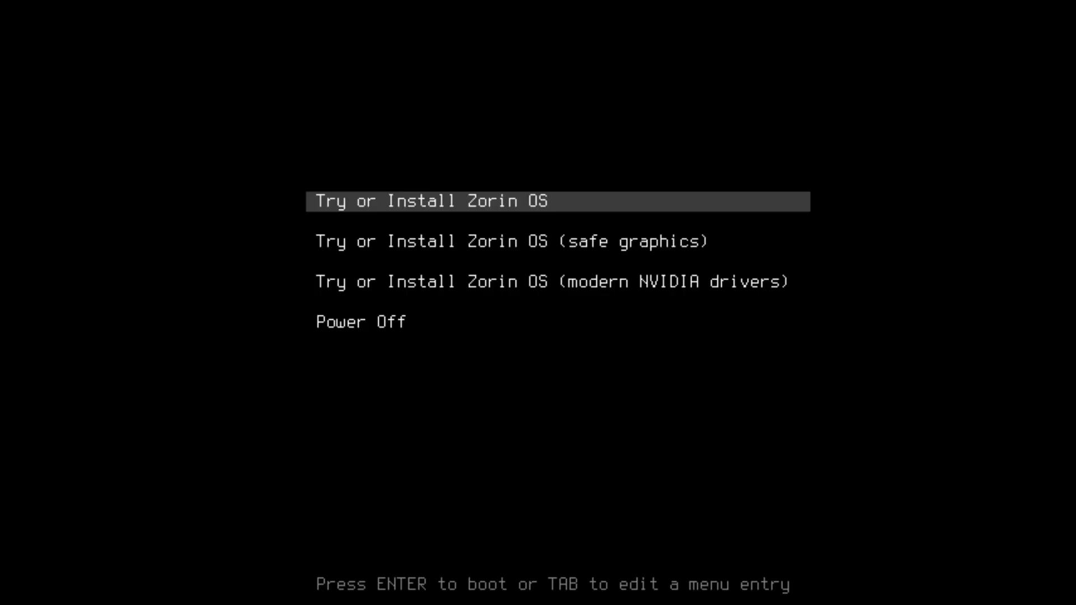
key("Return")
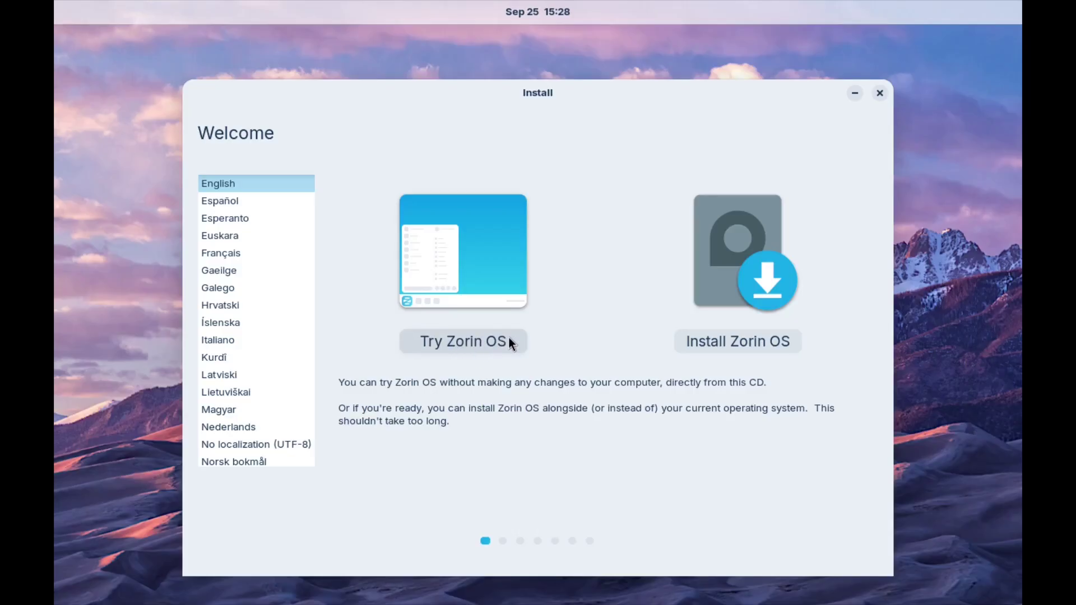
Step: Choose Install Zorin OS and accept the English (US) keyboard layout
left_click(737, 343)
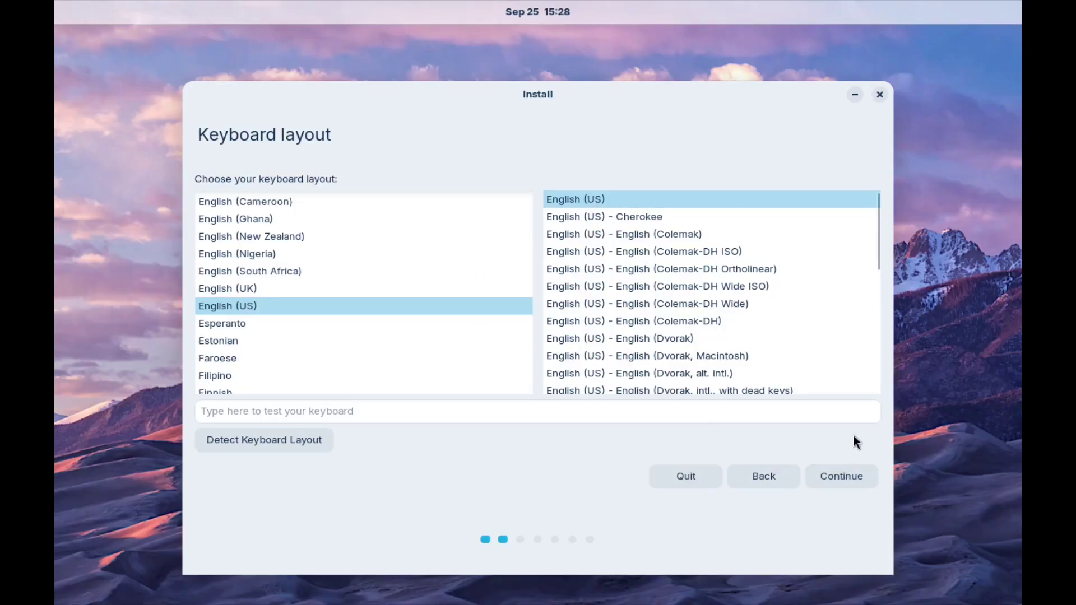
left_click(854, 474)
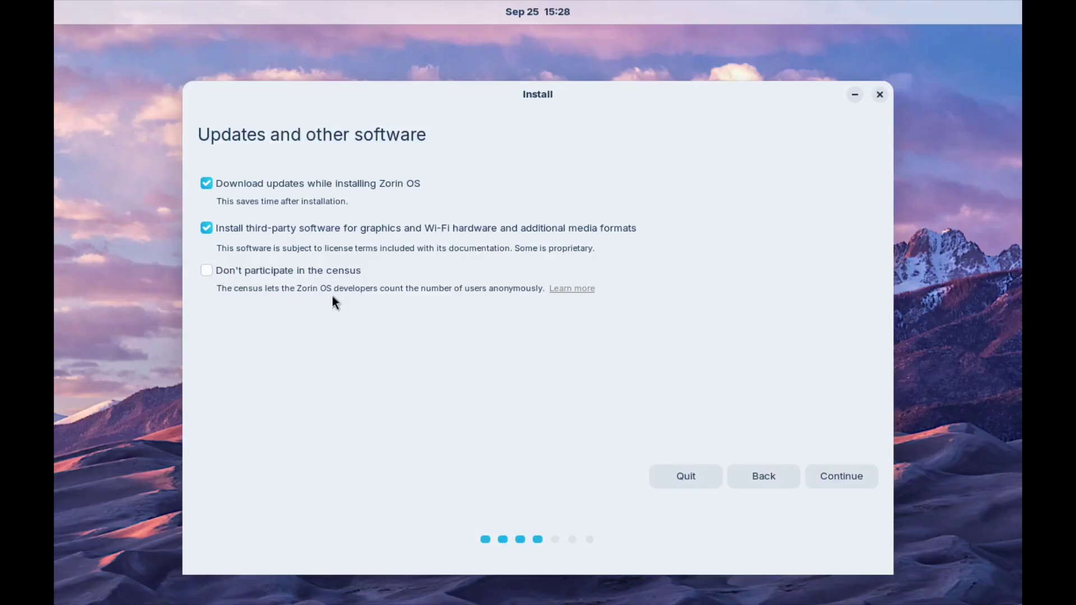
Step: Continue with update downloads and third-party software both enabled
left_click(845, 474)
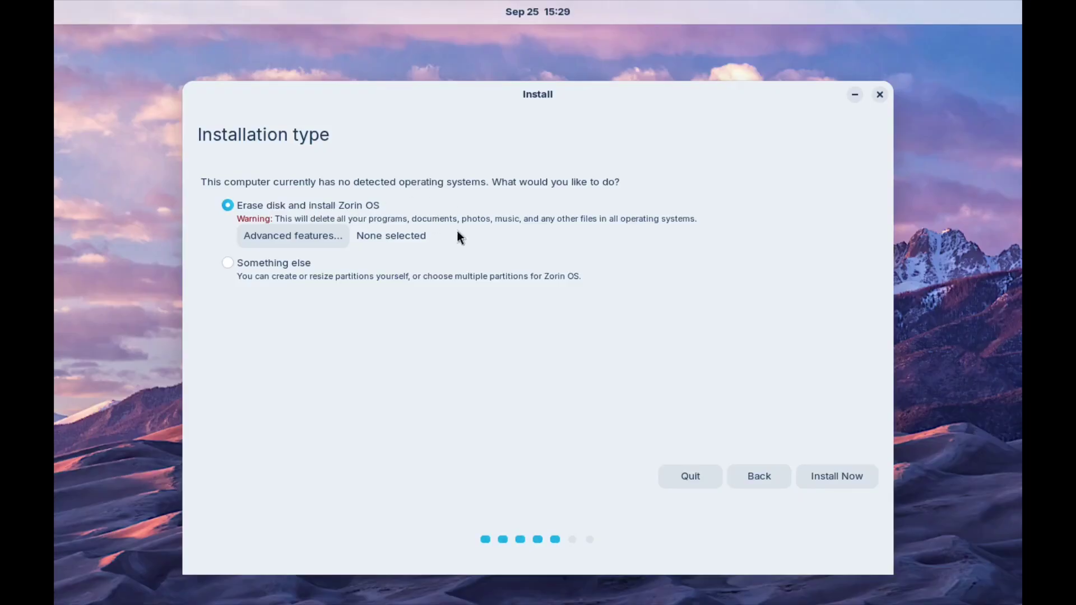
Step: Install with the whole disk erased, confirm writing the partition changes, and accept the New York timezone
left_click(839, 477)
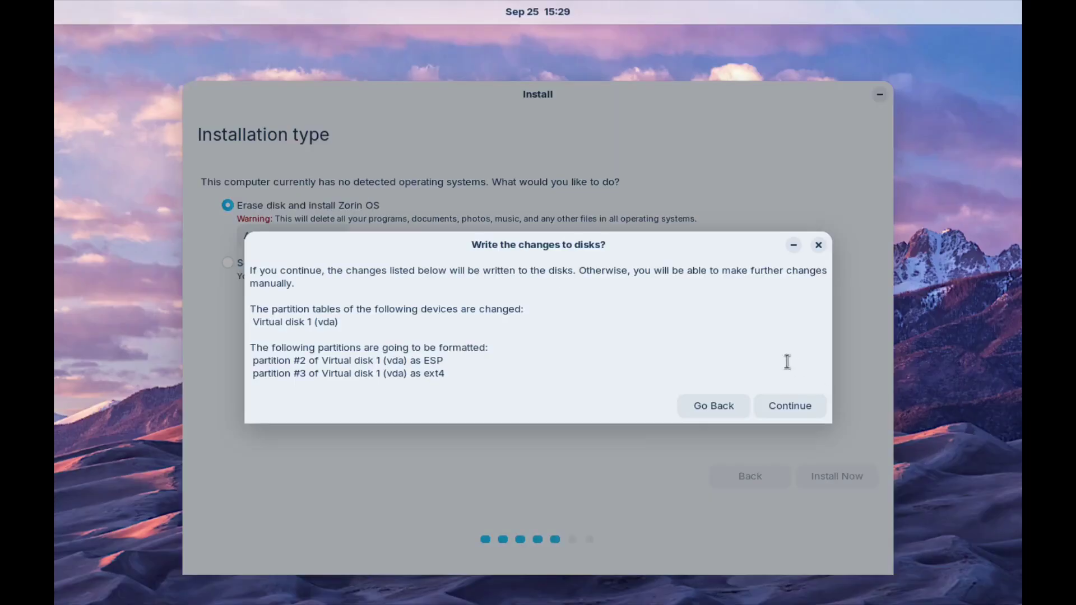
left_click_drag(256, 309, 479, 377)
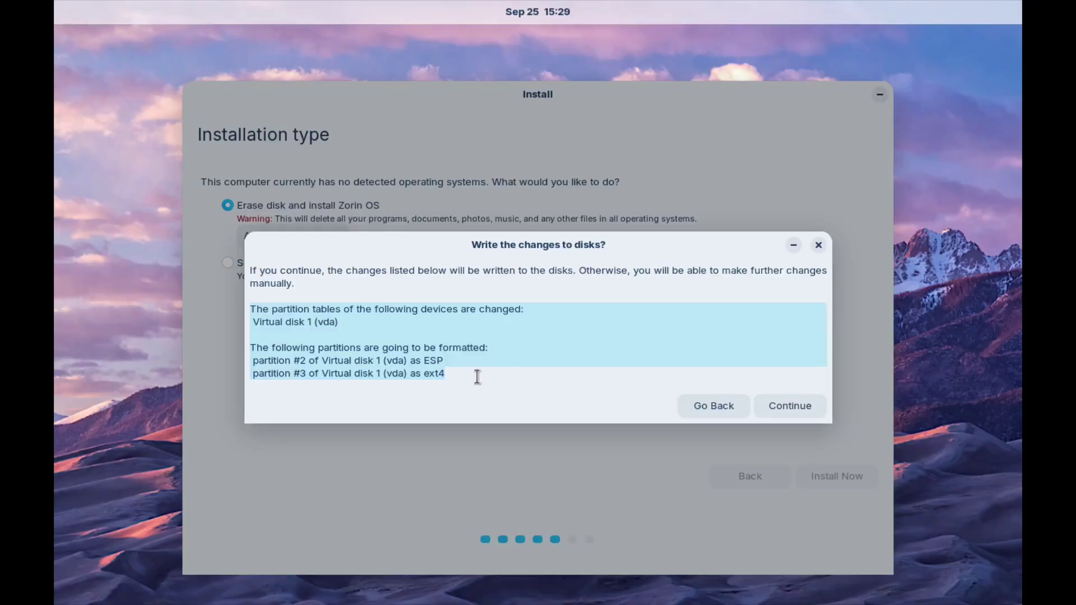
left_click(477, 377)
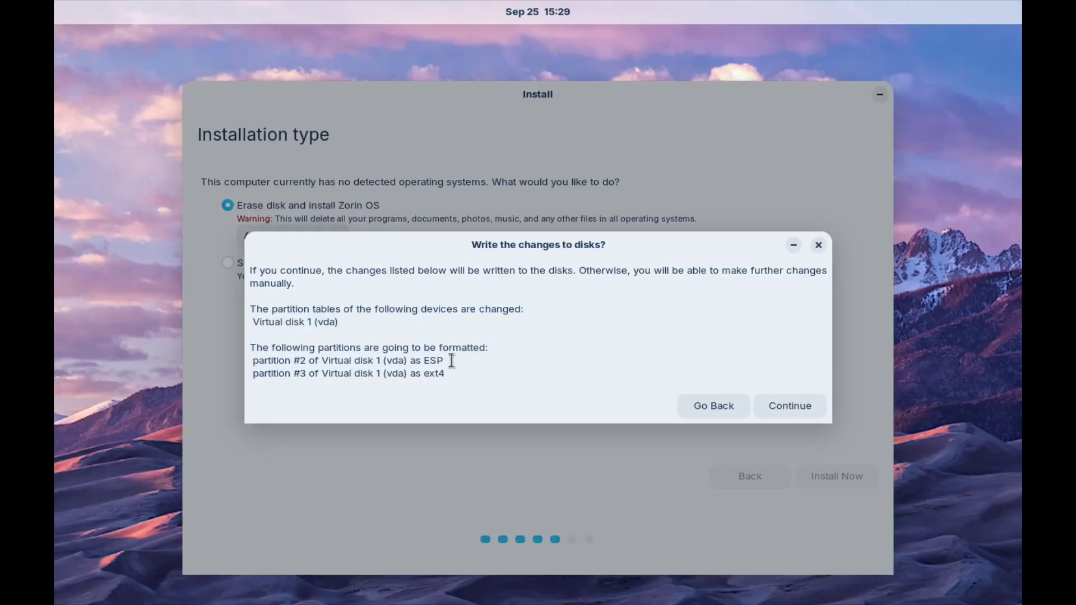
left_click(816, 407)
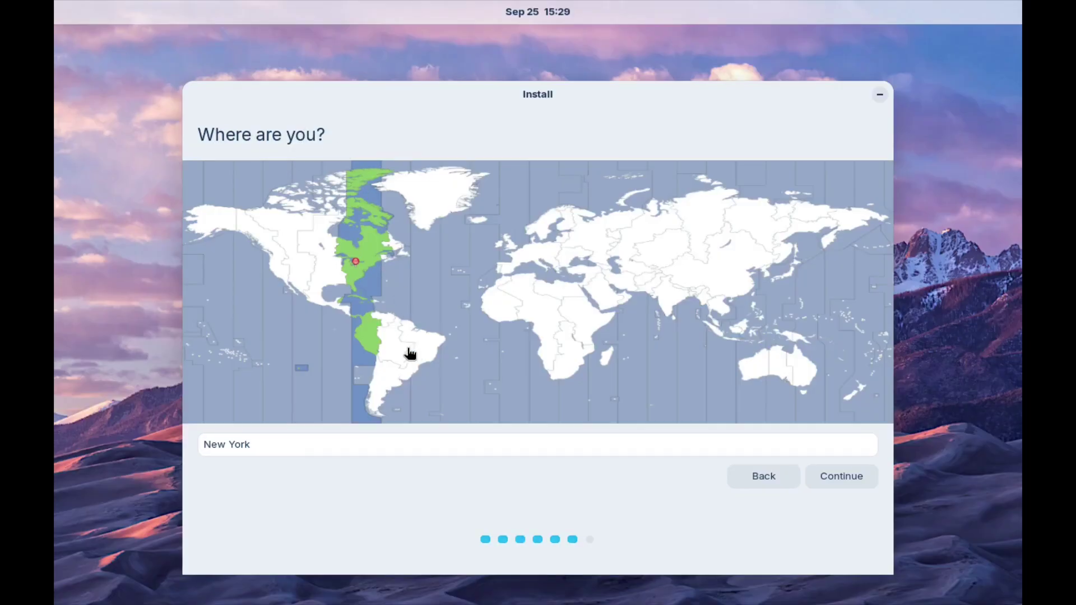
left_click(853, 476)
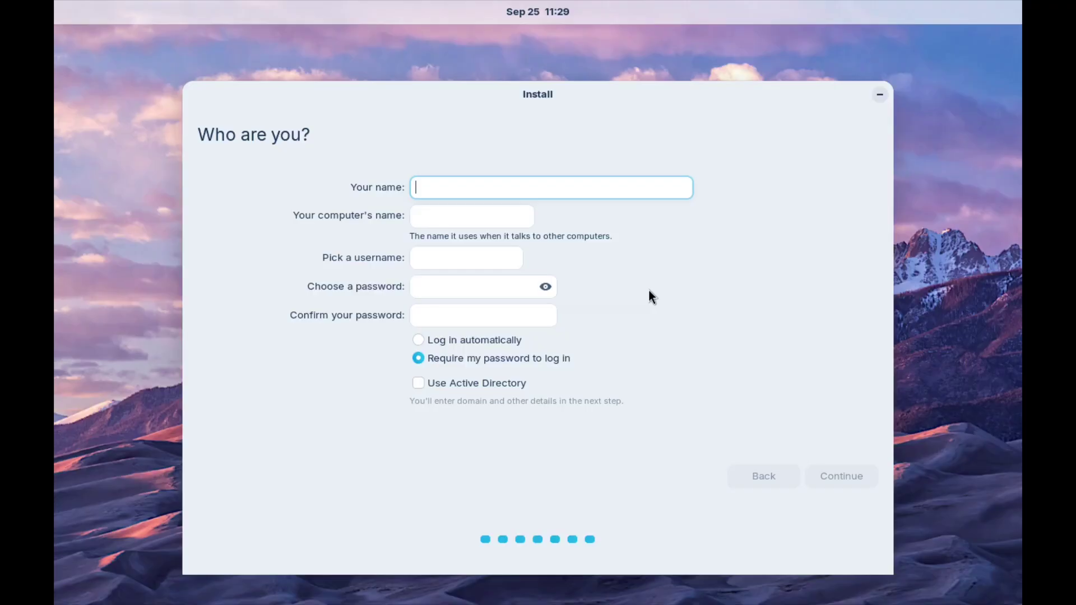
Step: Enter vb-zorin as both the account name and the computer name
type("vb-")
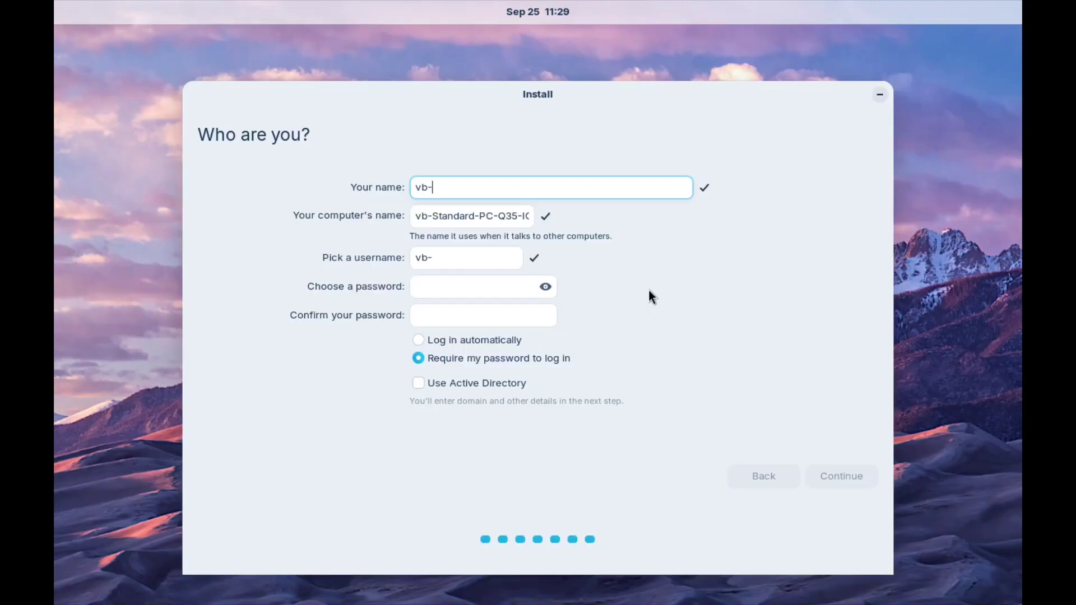
type("zorin")
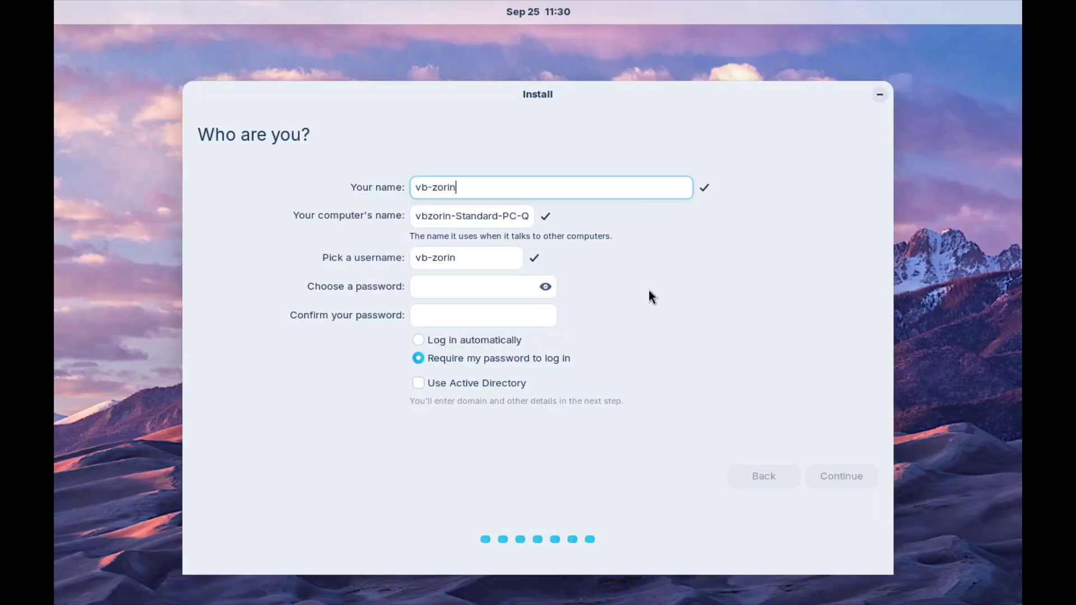
key("Tab")
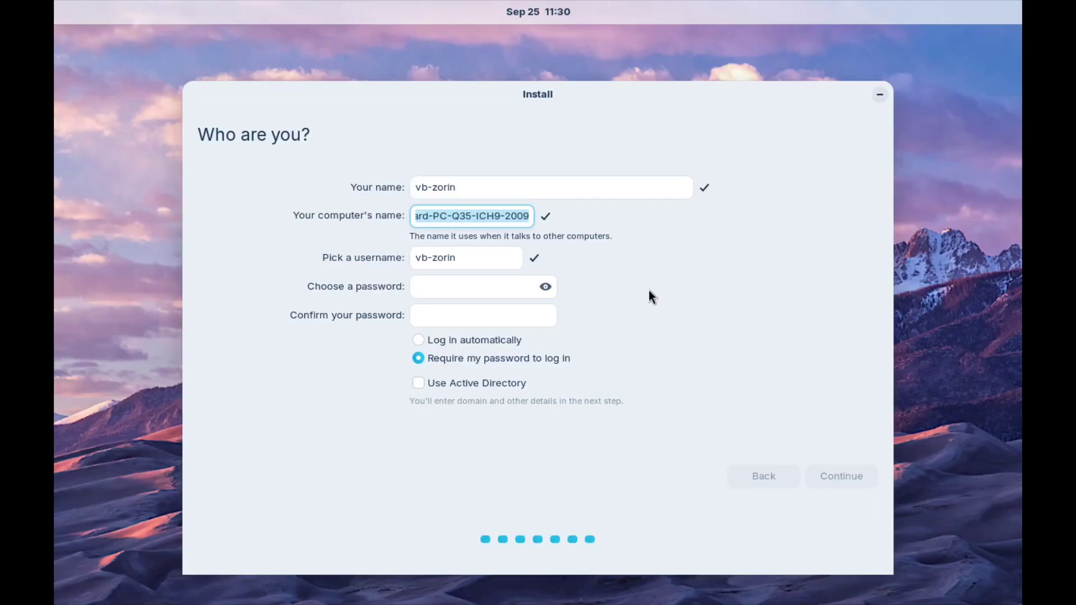
type("vb-zorin")
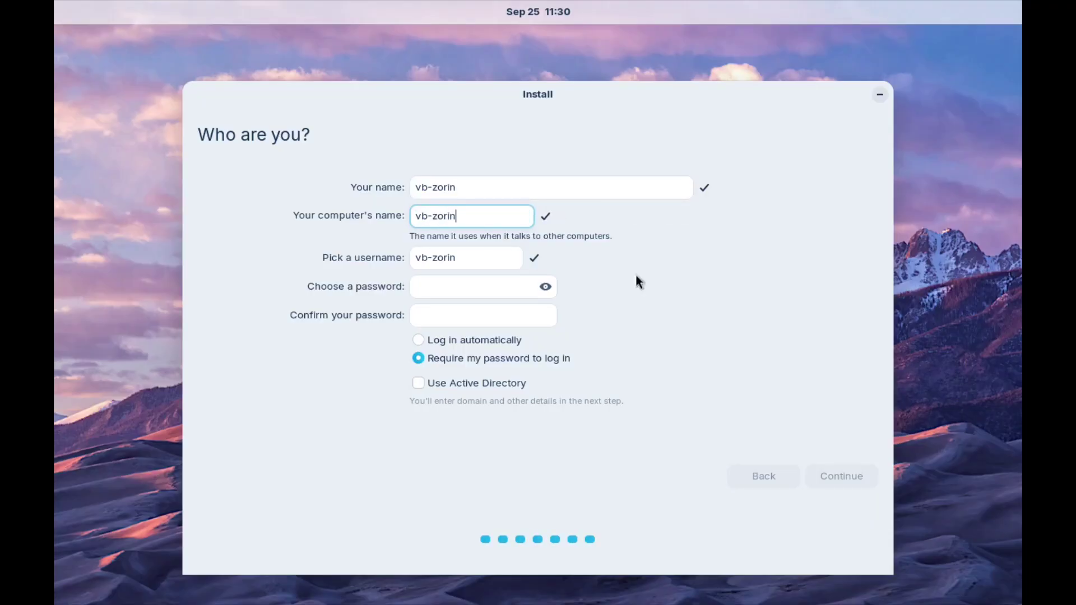
Step: Enter and confirm the password, require it at login, leave Active Directory off, and start installing
left_click(495, 284)
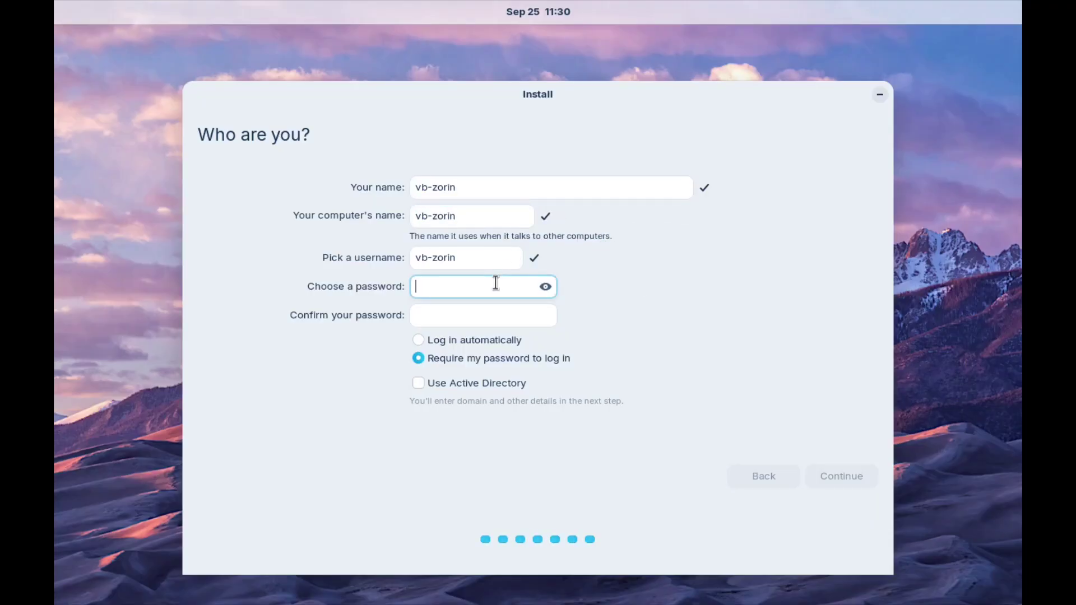
type("vb")
left_click(497, 315)
type("vb")
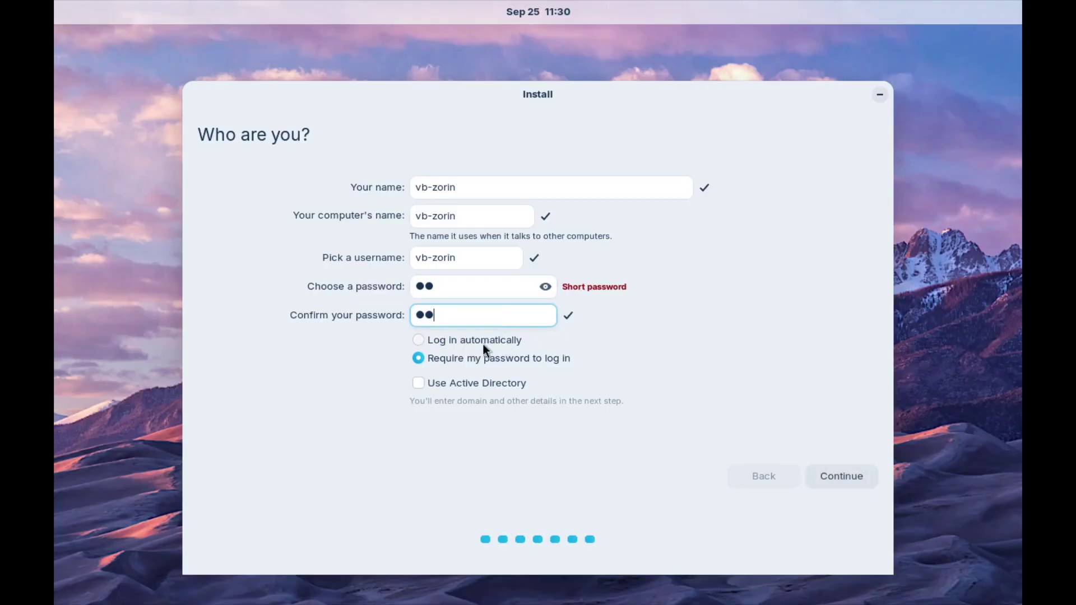
left_click(477, 340)
left_click(465, 359)
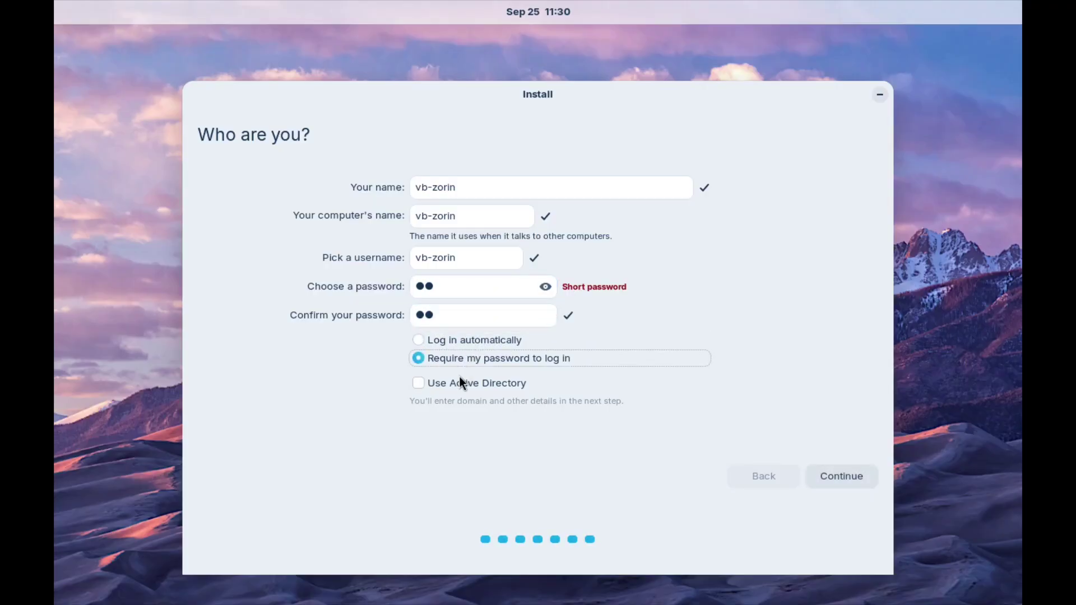
left_click(462, 380)
left_click(418, 382)
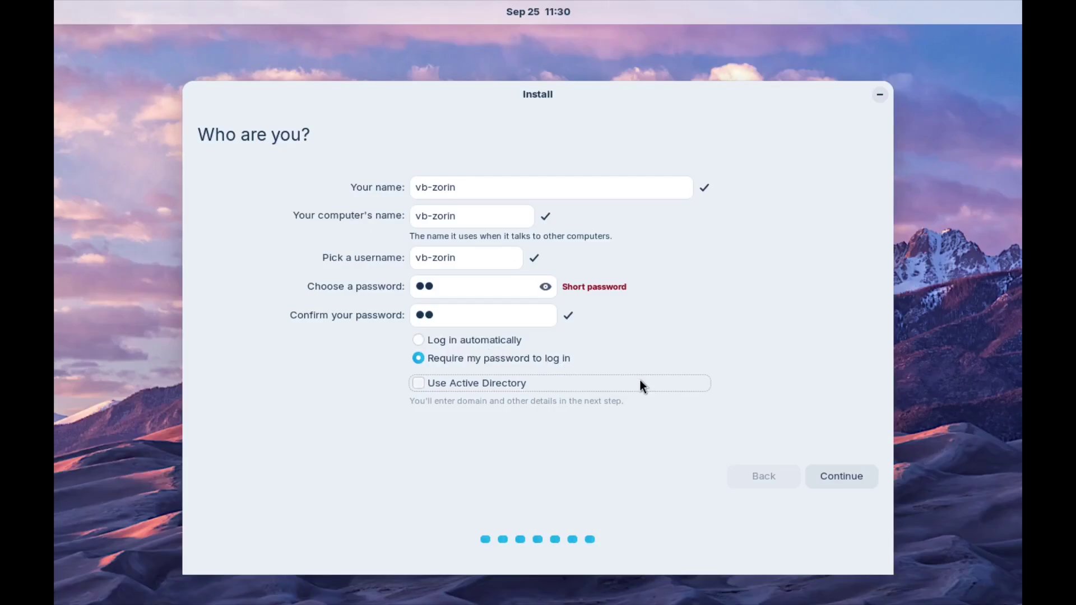
left_click(841, 476)
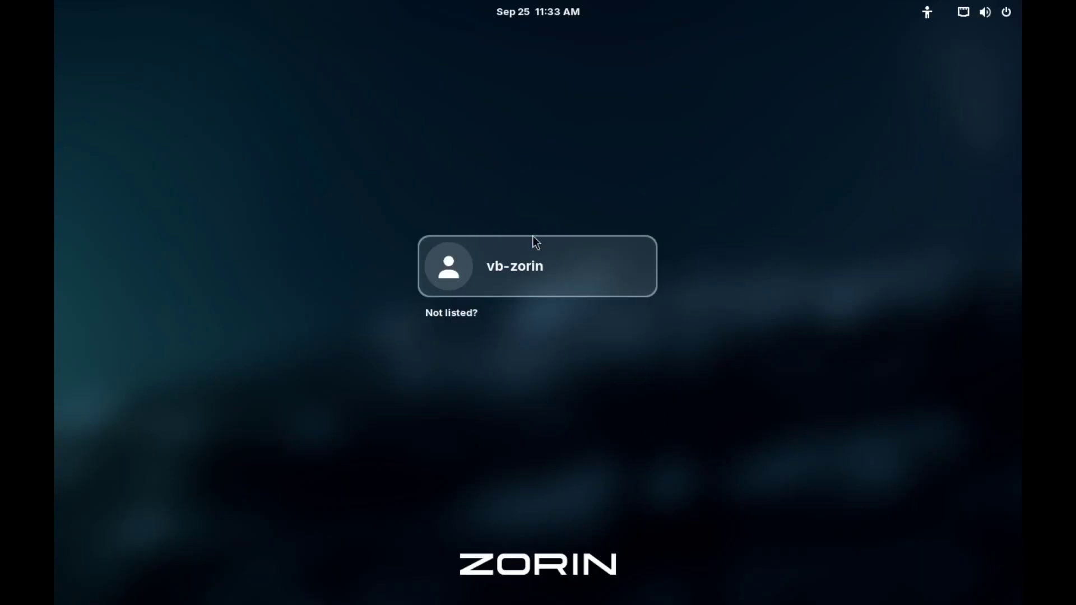
Step: Log in as the new user with the account password, using the Zorin Desktop session
left_click(547, 268)
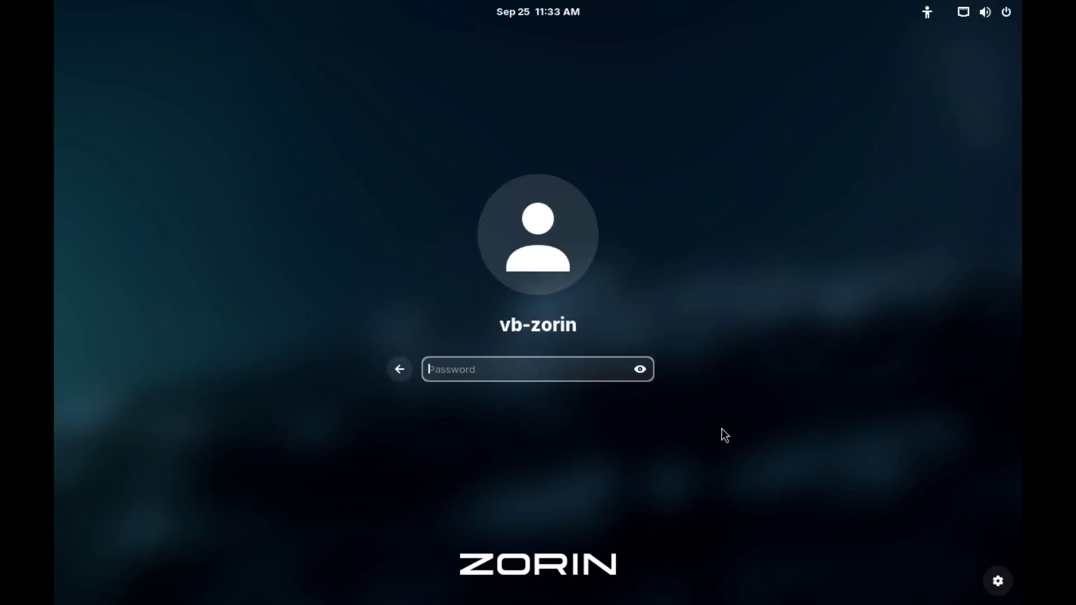
type("••")
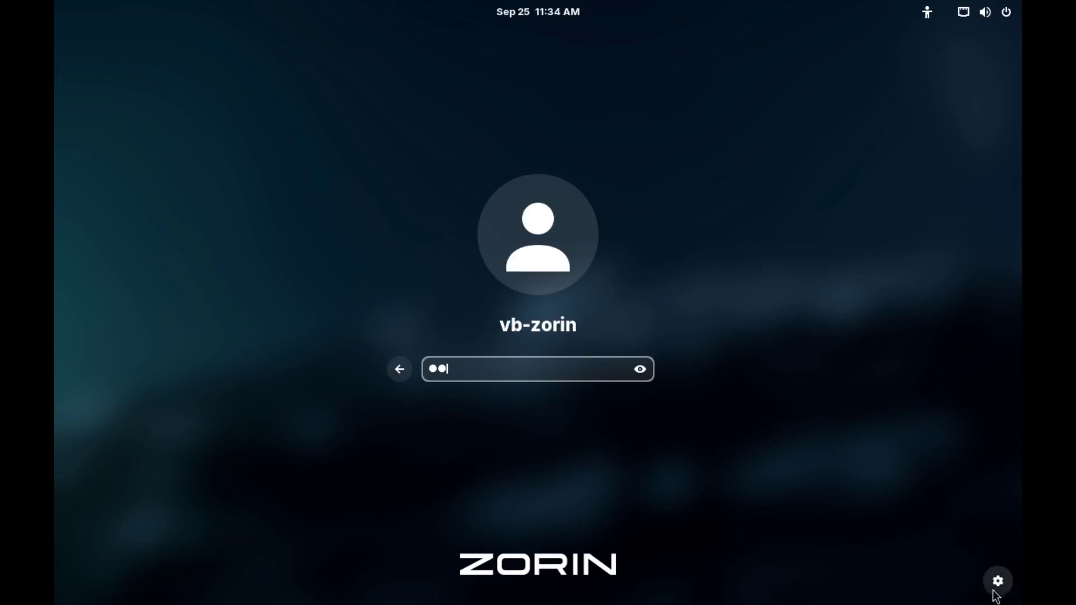
left_click(999, 583)
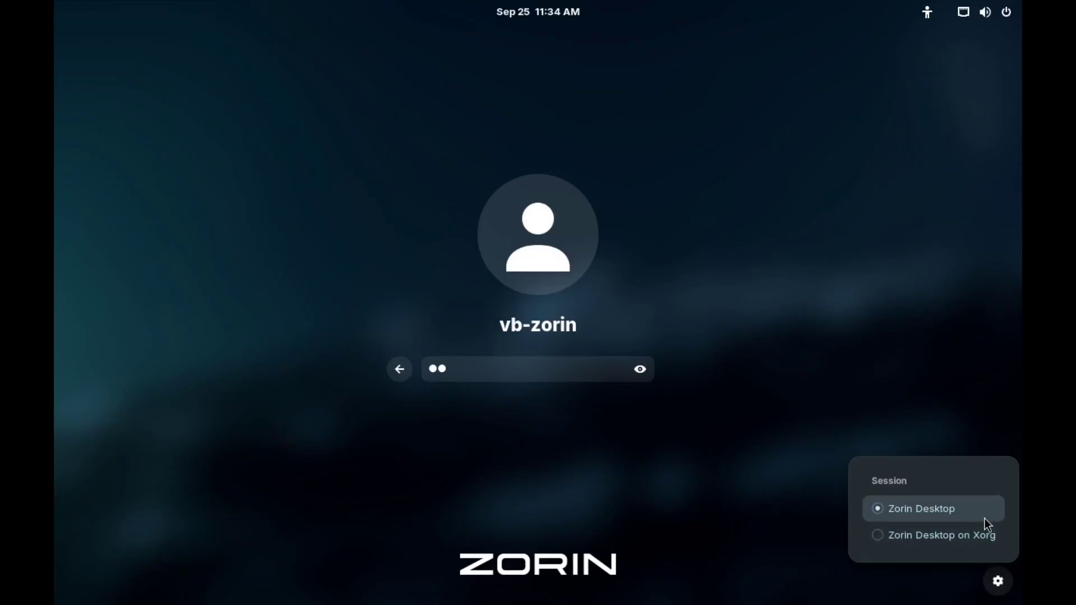
left_click(808, 308)
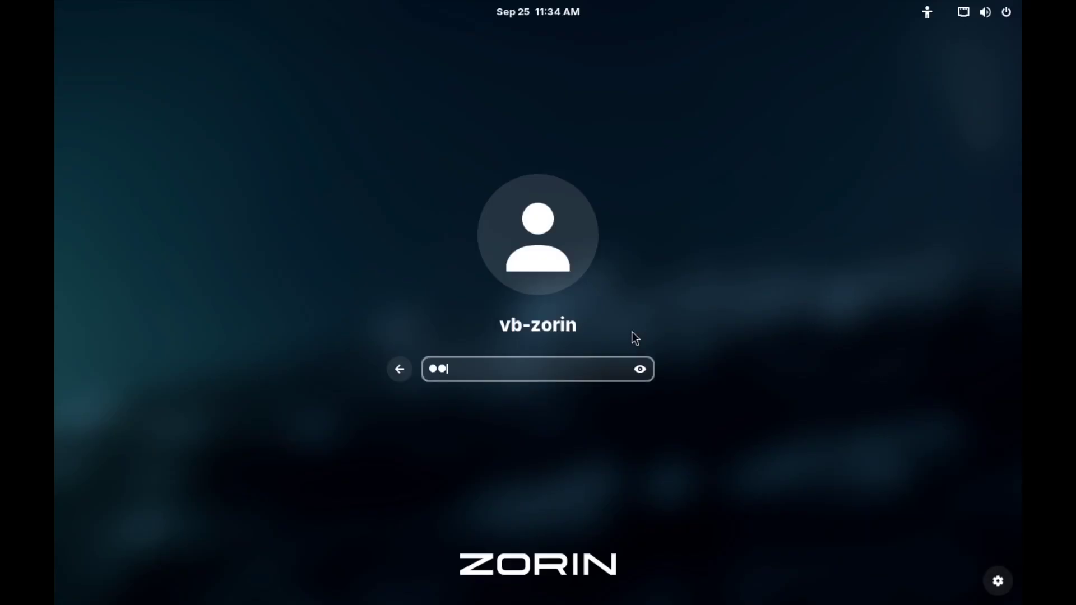
key("Return")
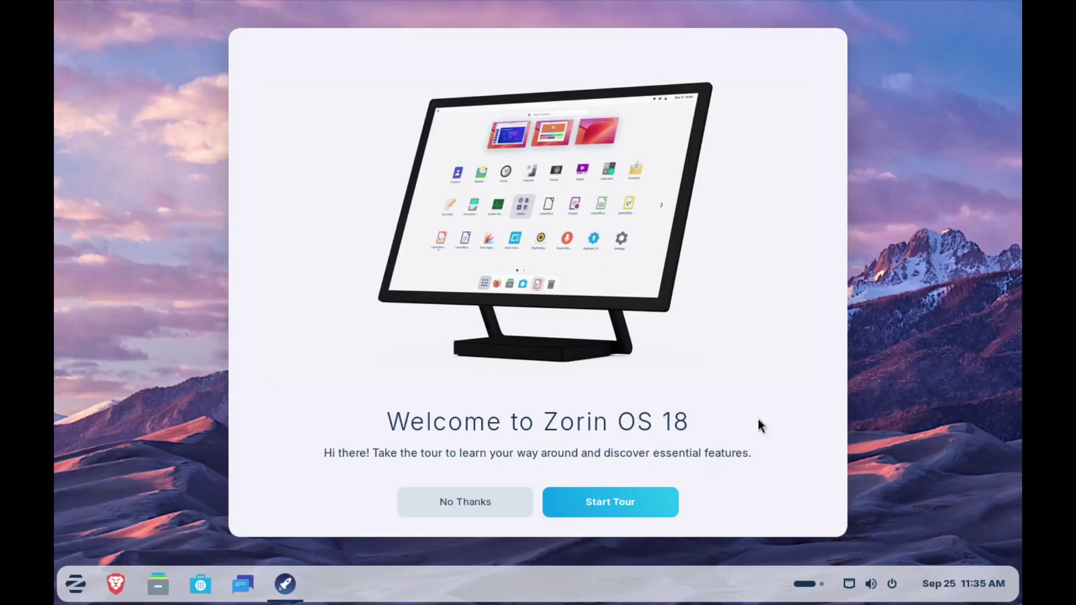
Step: Start the welcome tour and briefly browse Zorin Appearance's layouts before closing it
left_click(634, 500)
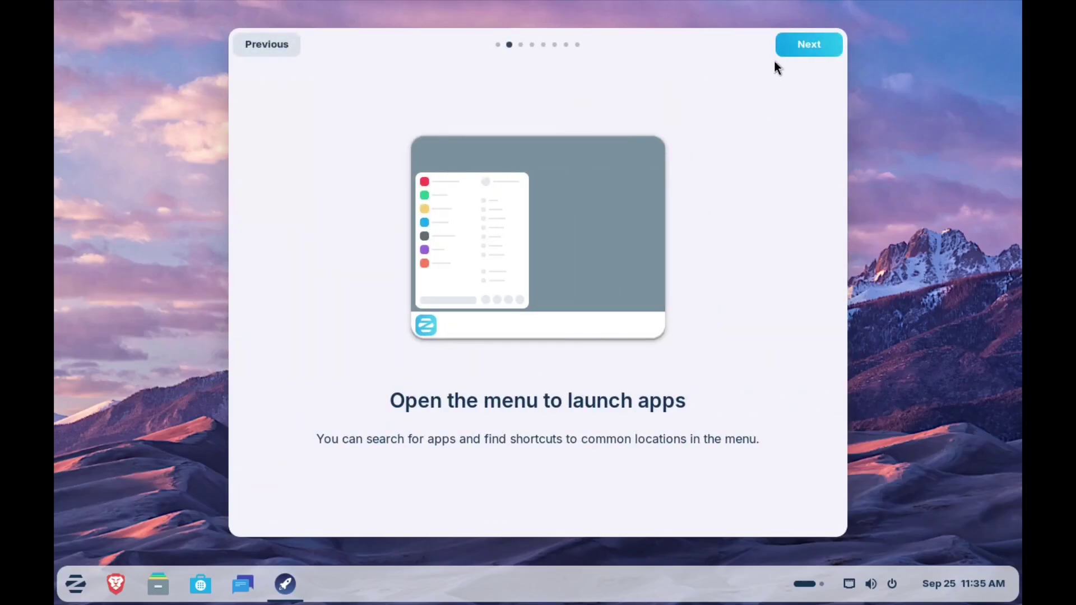
left_click(808, 46)
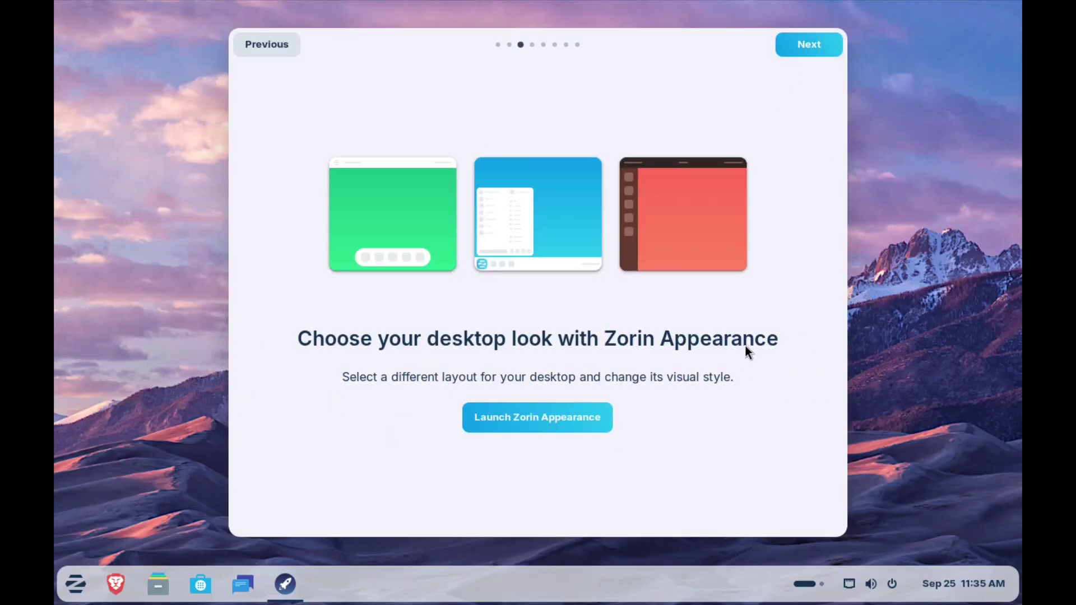
left_click(510, 421)
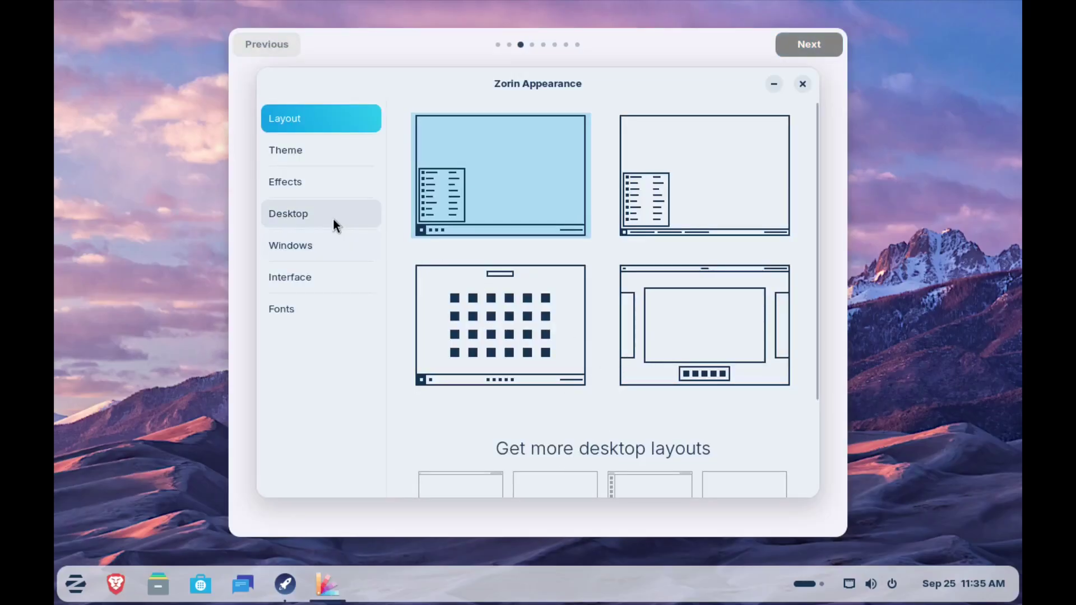
scroll(571, 299, "down", 3)
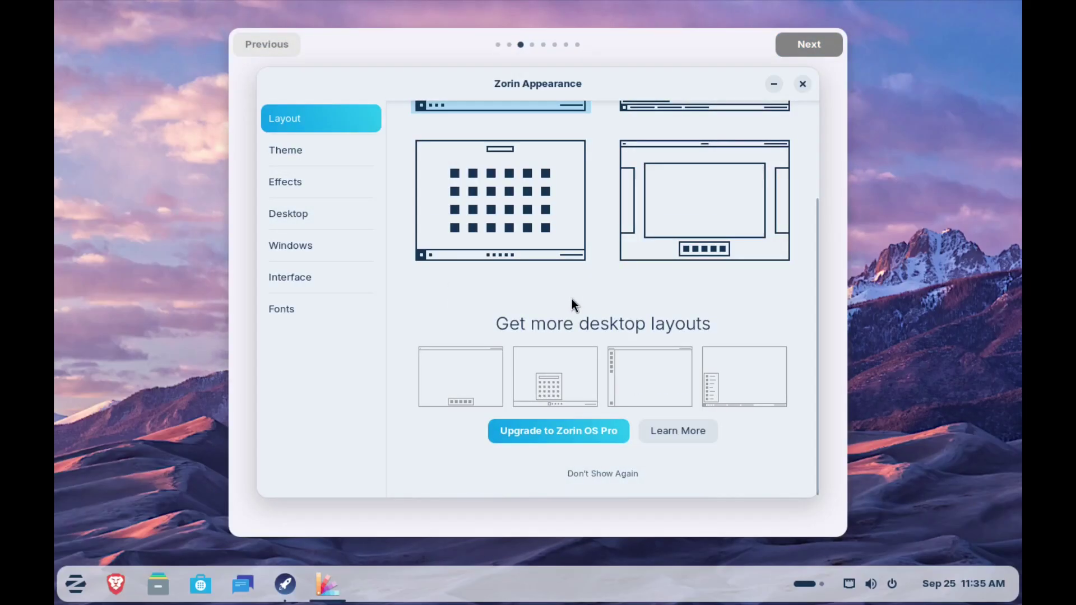
scroll(604, 339, "up", 3)
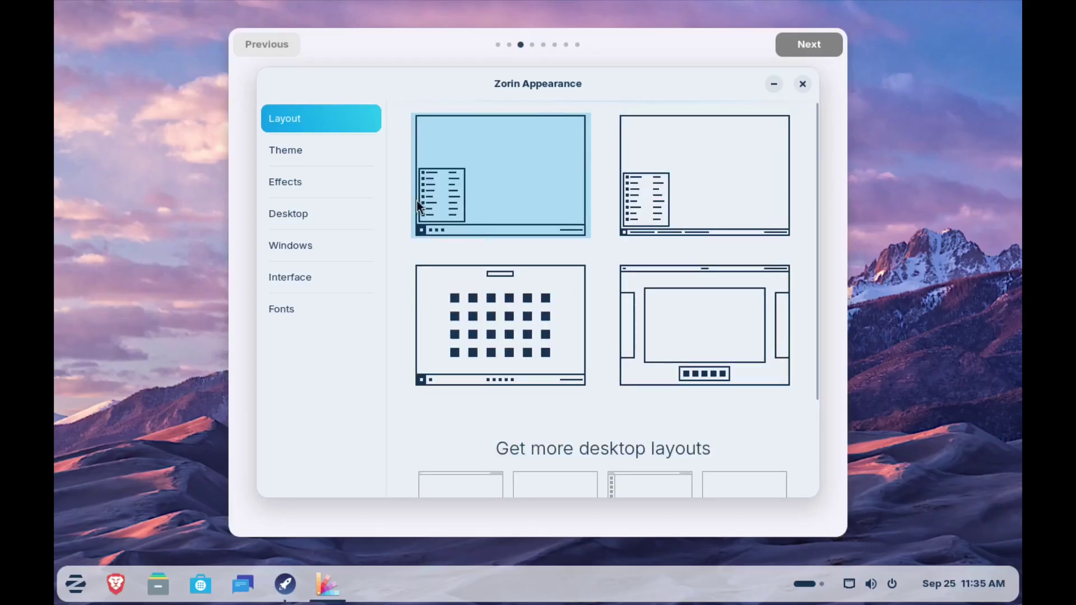
left_click(802, 84)
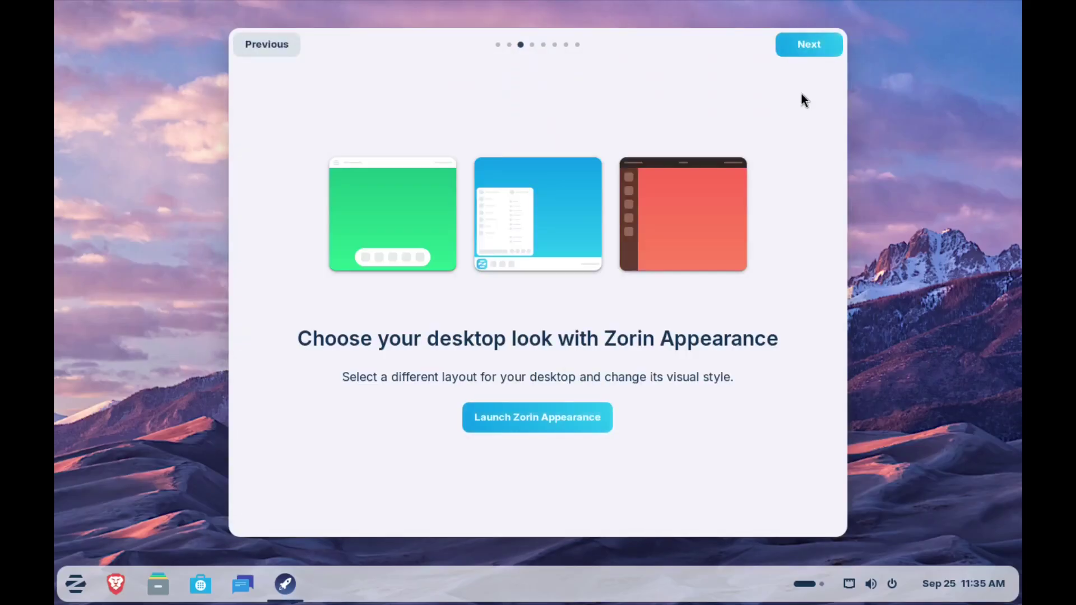
Step: Step through the virtual machine, online accounts, Zorin Connect and Software pages, then close the tour
left_click(816, 46)
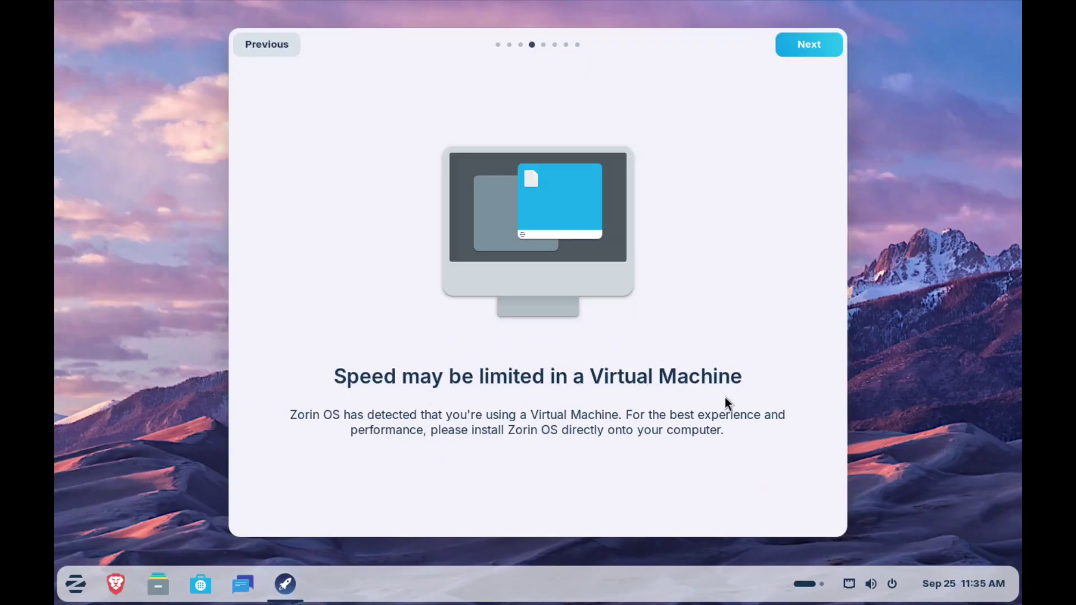
left_click(818, 40)
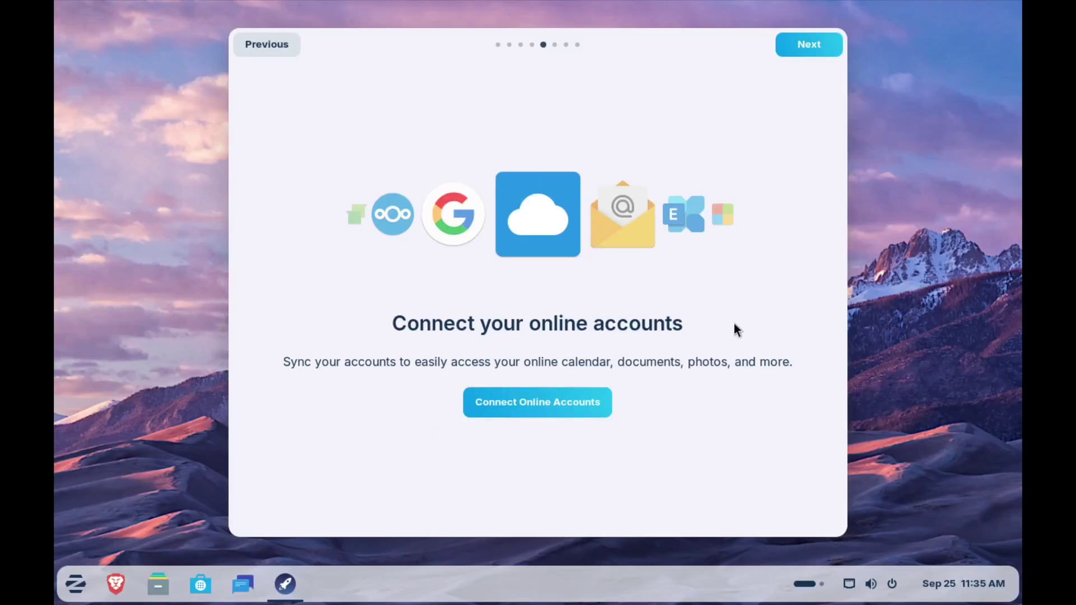
left_click(807, 47)
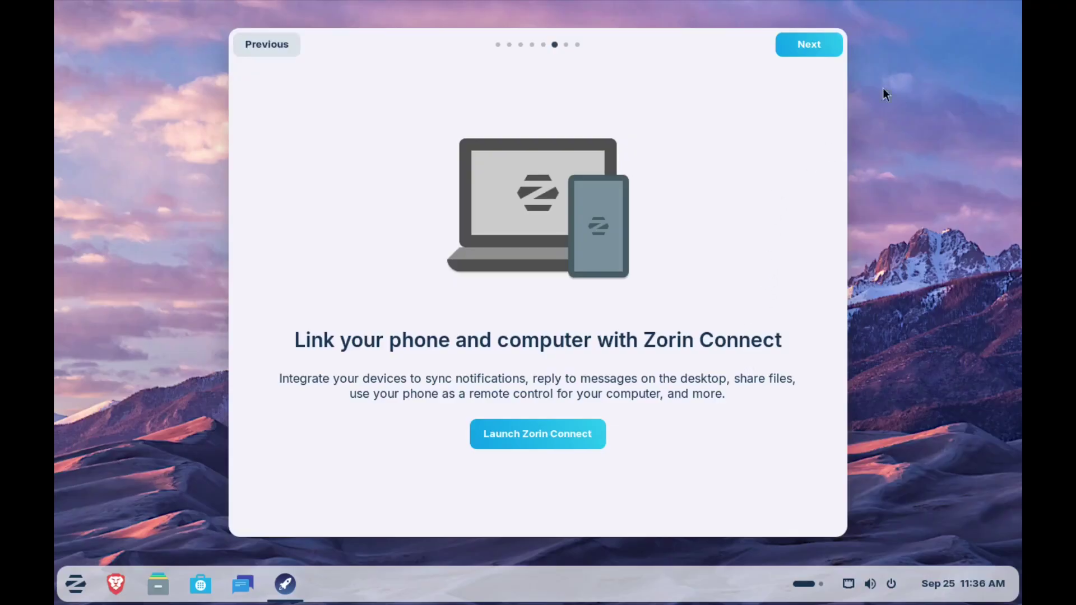
left_click(817, 45)
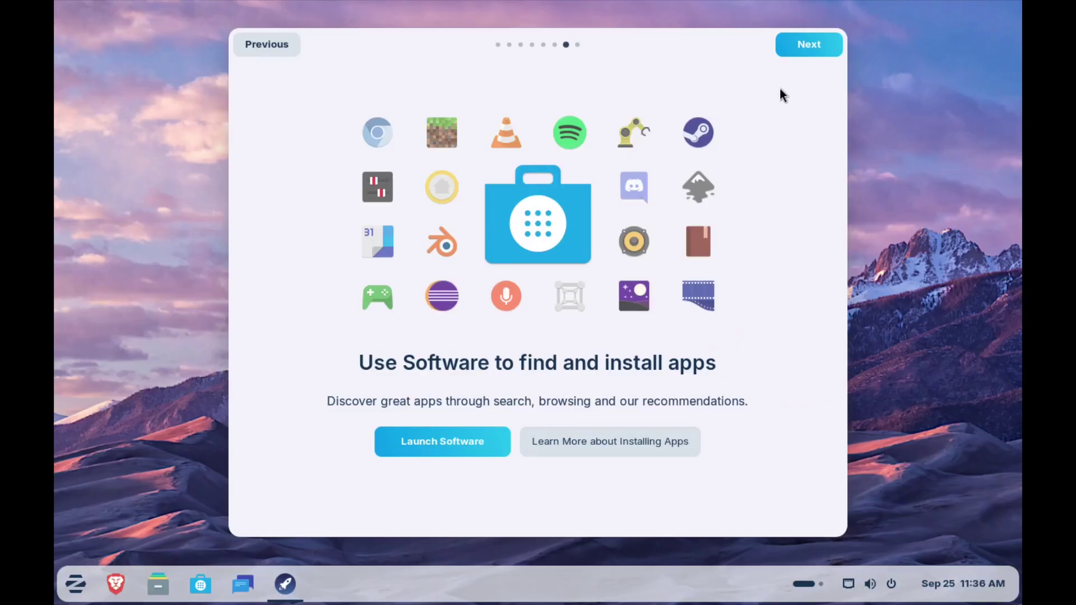
left_click(820, 45)
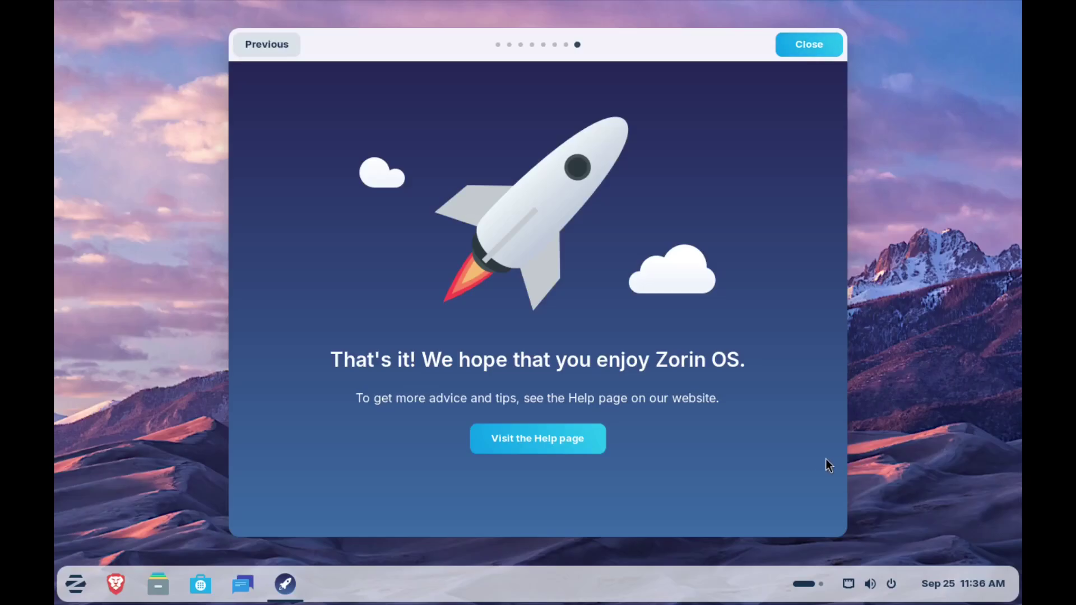
left_click(807, 48)
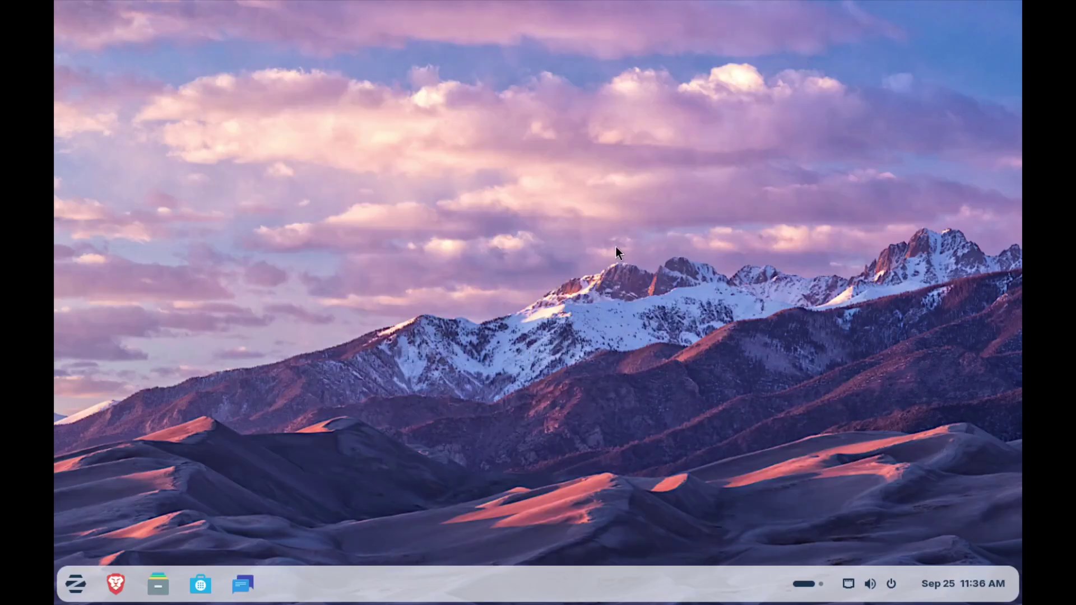
Step: Set the display resolution to 1920 × 1080 (16:9) in Display Settings, keep it, and close Settings
right_click(570, 188)
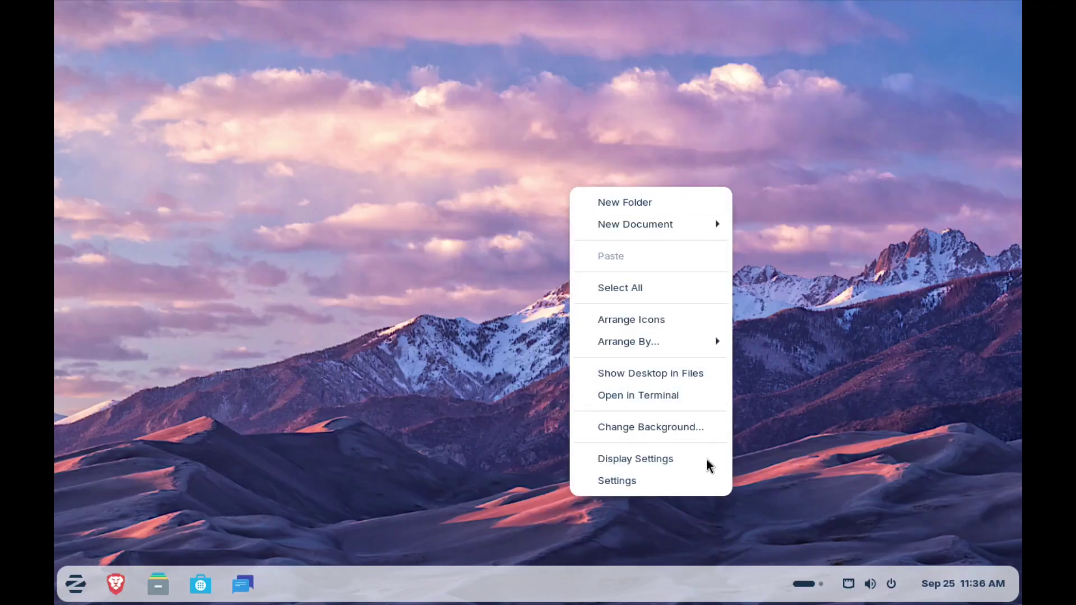
left_click(674, 464)
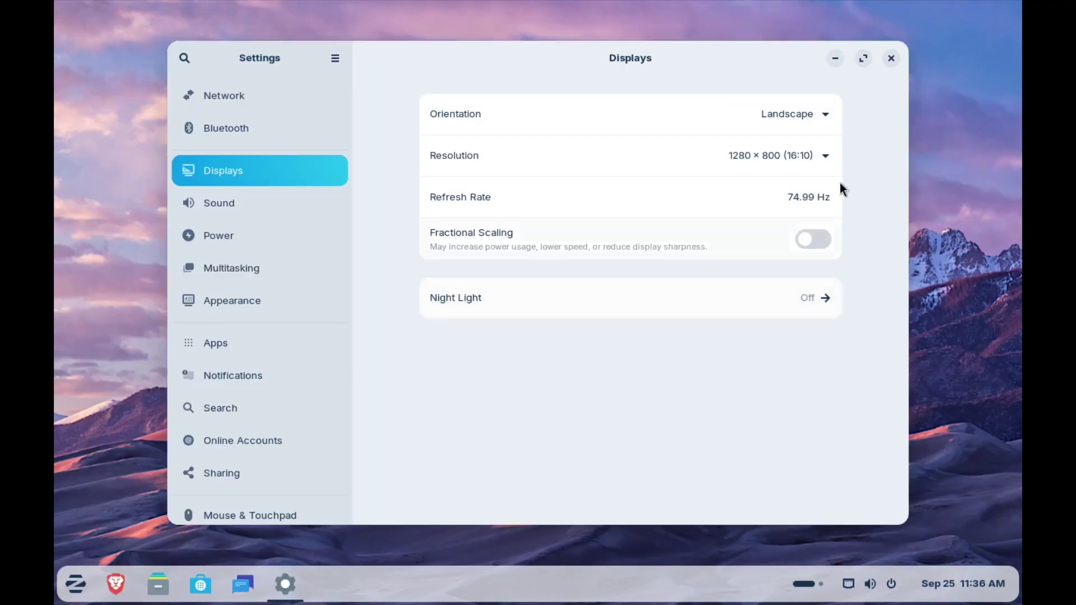
left_click(787, 152)
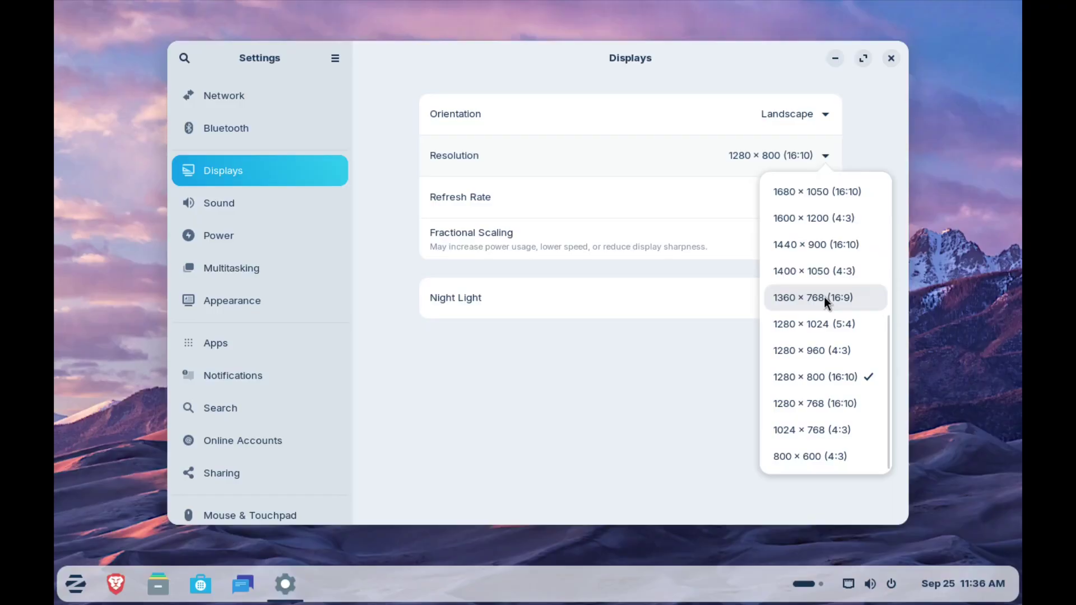
scroll(825, 302, "up", 2)
scroll(824, 297, "up", 5)
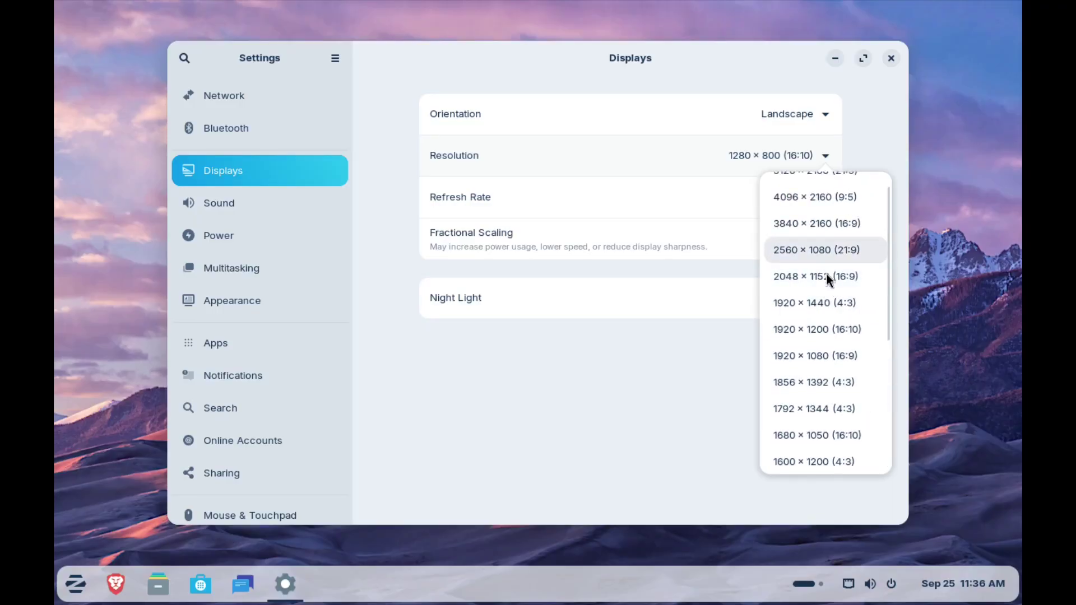
left_click(832, 355)
left_click(864, 59)
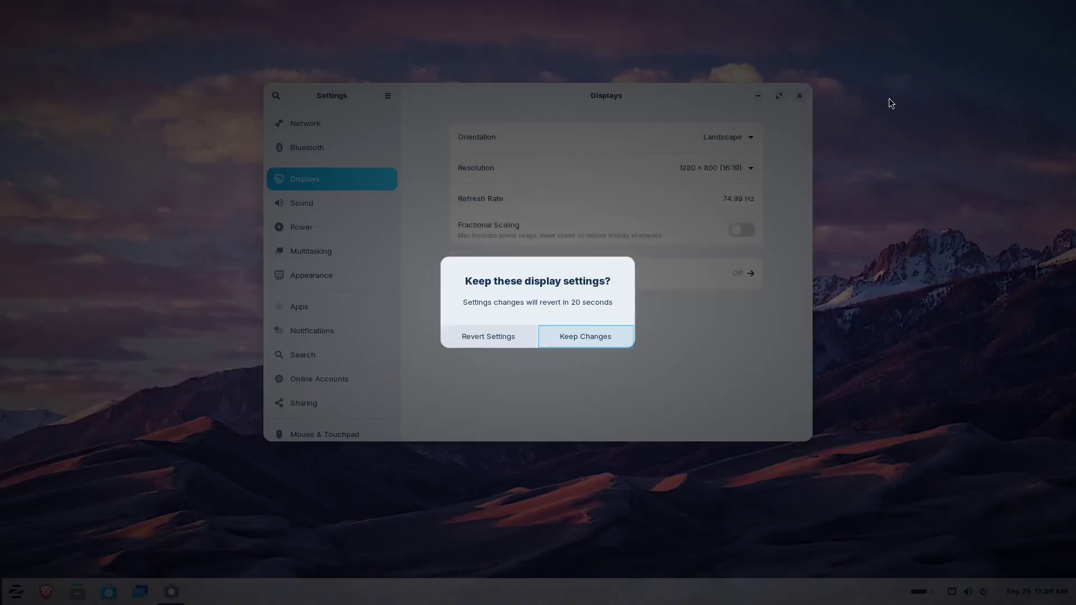
left_click(595, 337)
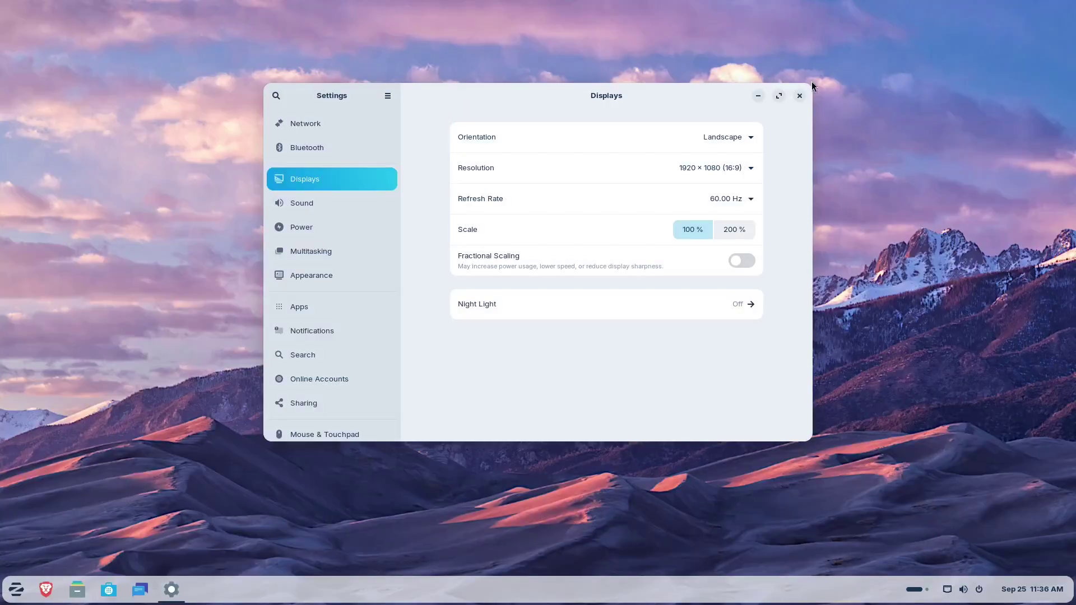
left_click(800, 96)
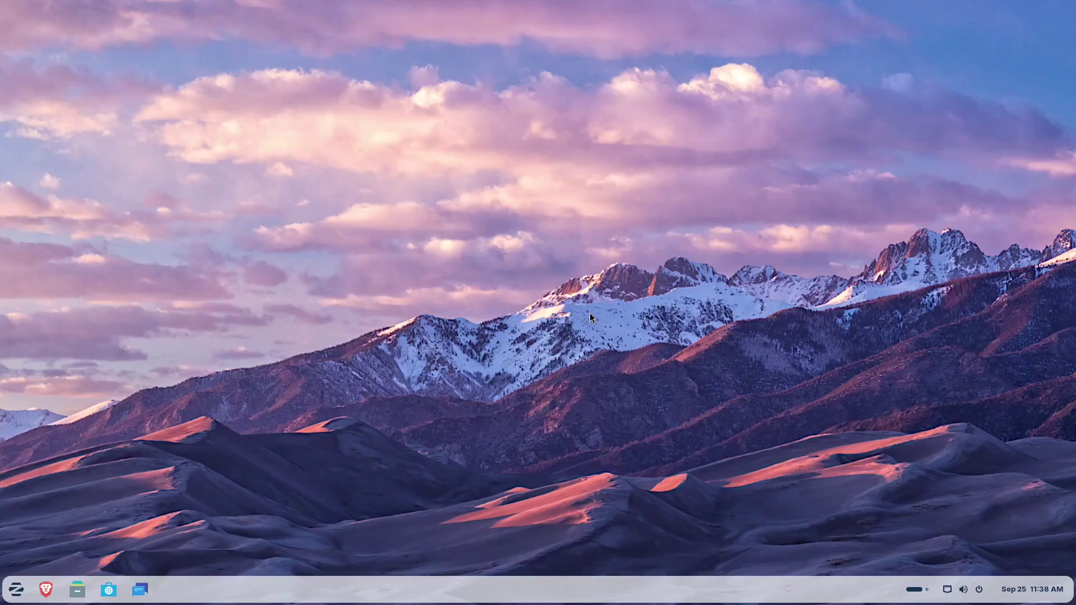
Step: Launch Terminal from the application menu by searching 'term'
left_click(18, 601)
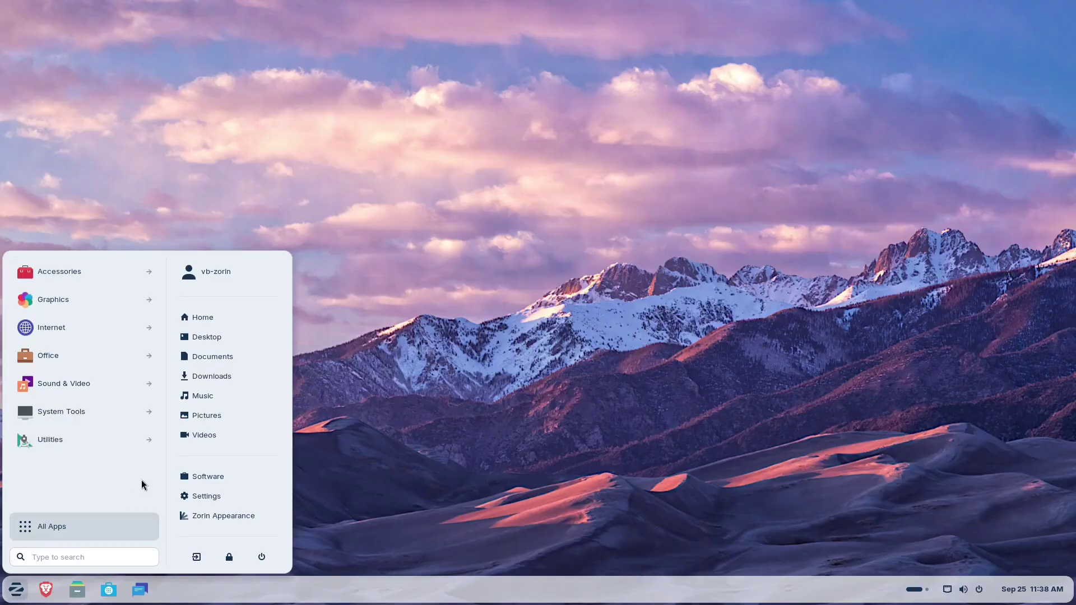
type("term")
key("Return")
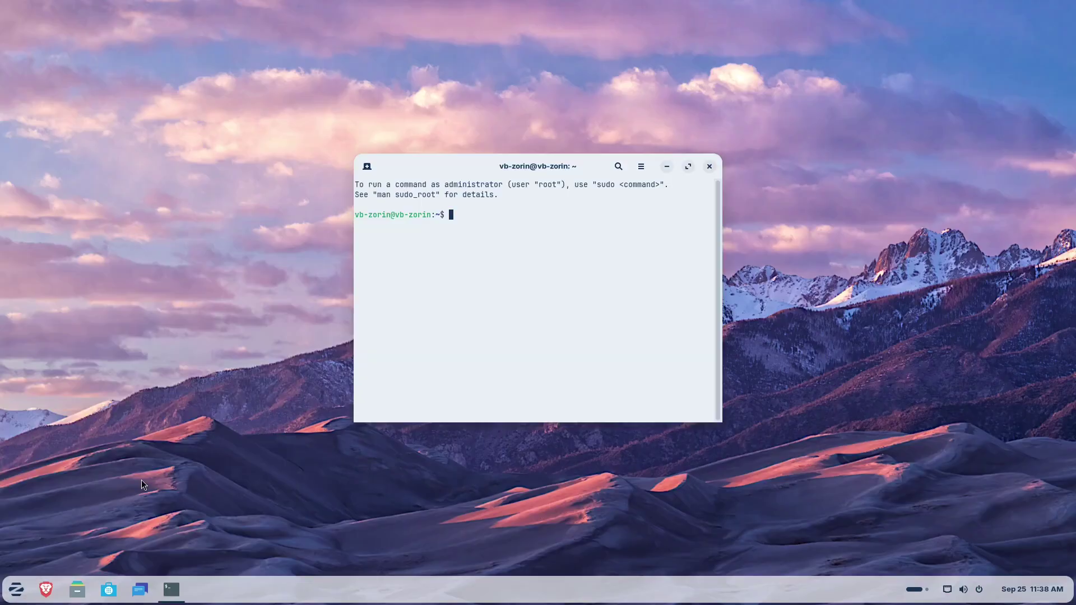
Step: Run uname -a, highlight kernel version 6.14.0-32-generic, then close Terminal
type("uname -a")
key("Return")
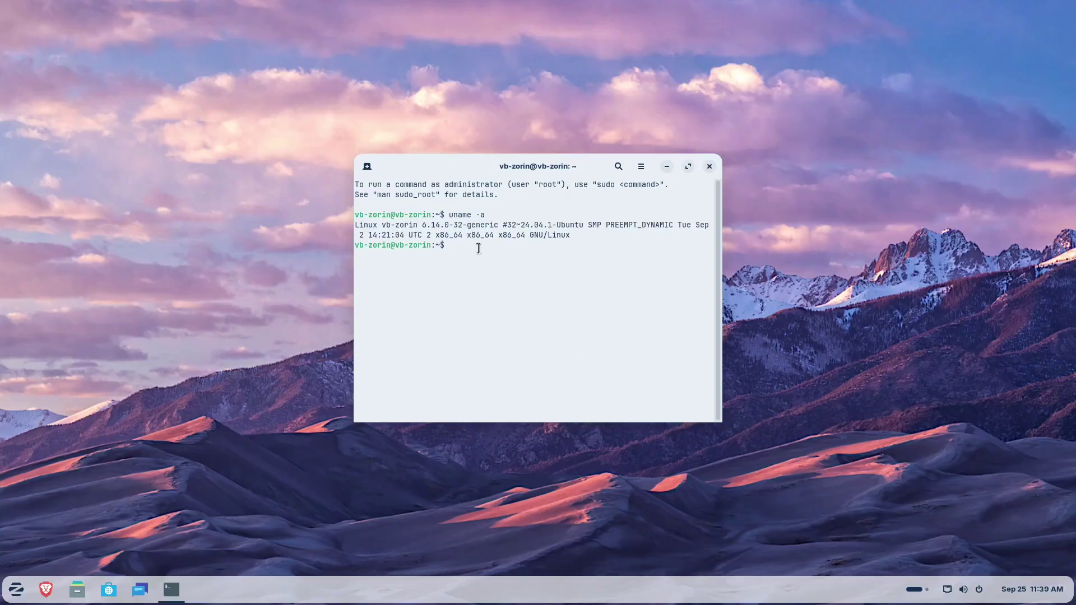
left_click_drag(423, 224, 487, 224)
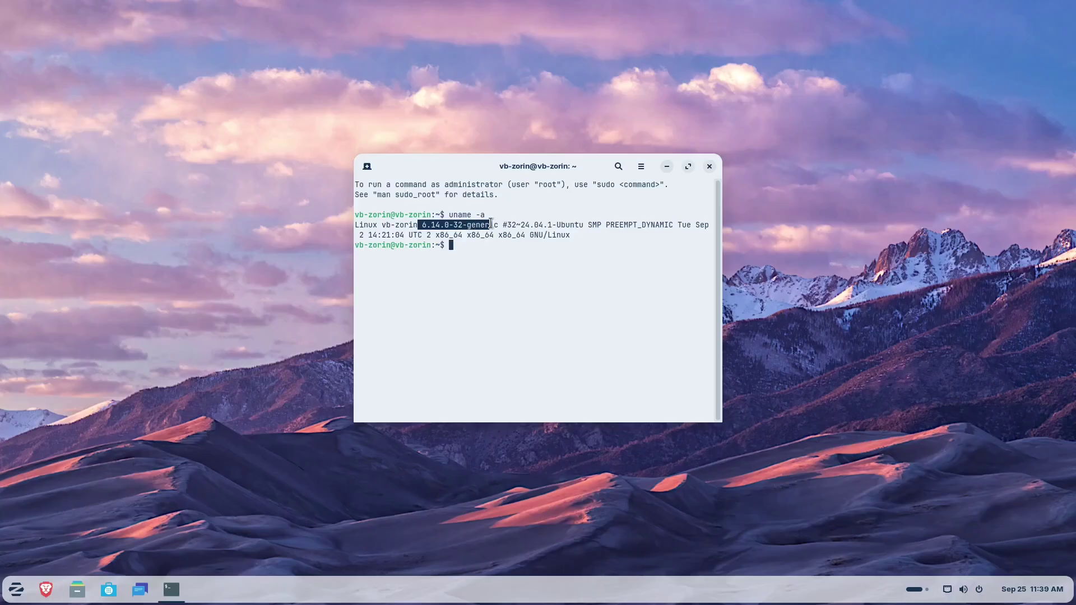
left_click(456, 246)
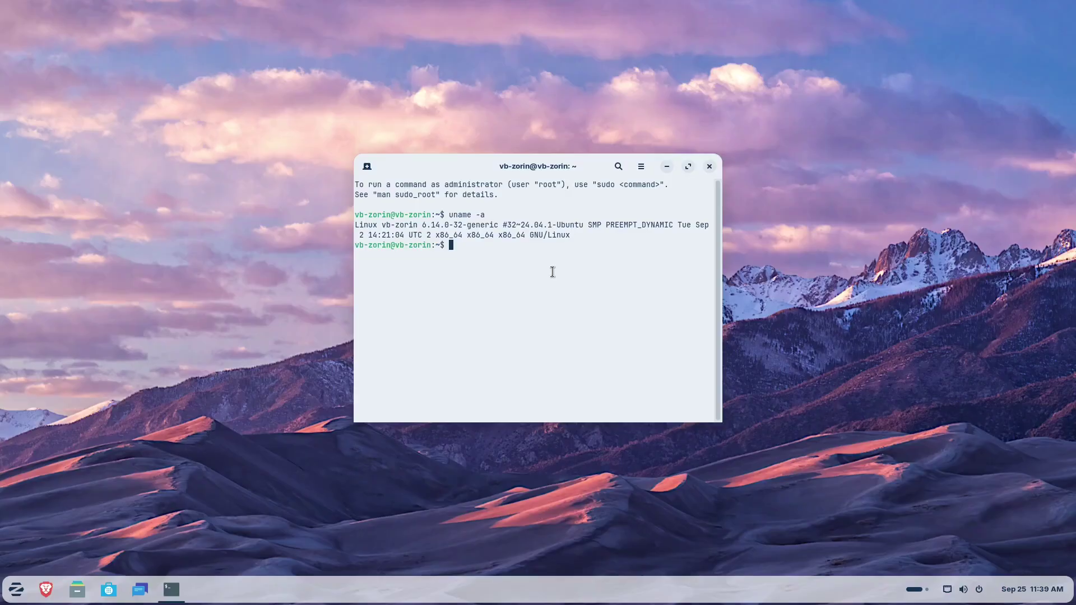
key("ctrl+d")
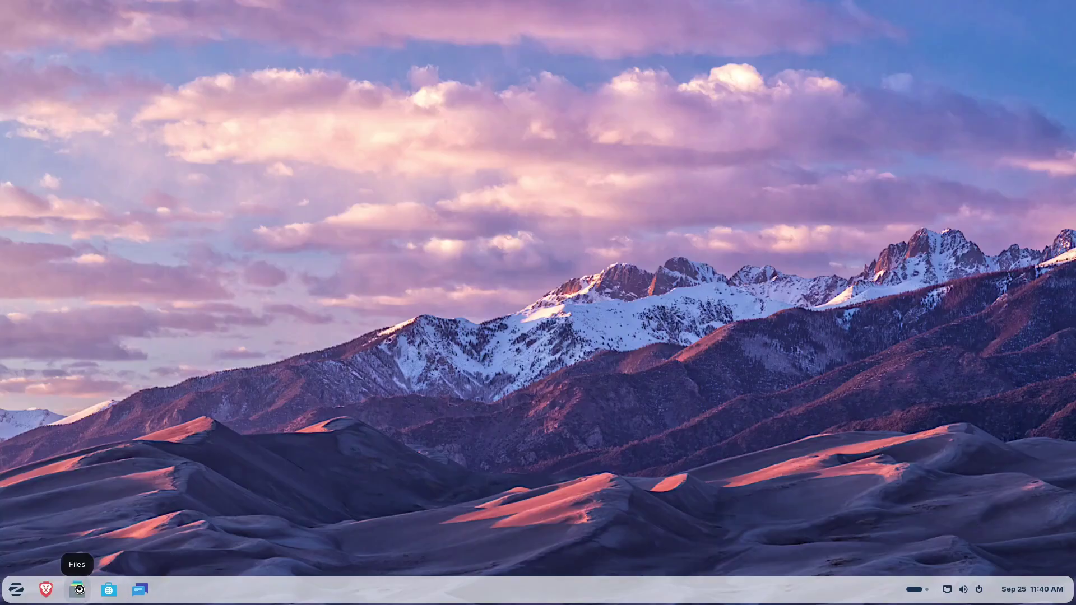
Step: Open the Files file manager from the taskbar
left_click(78, 590)
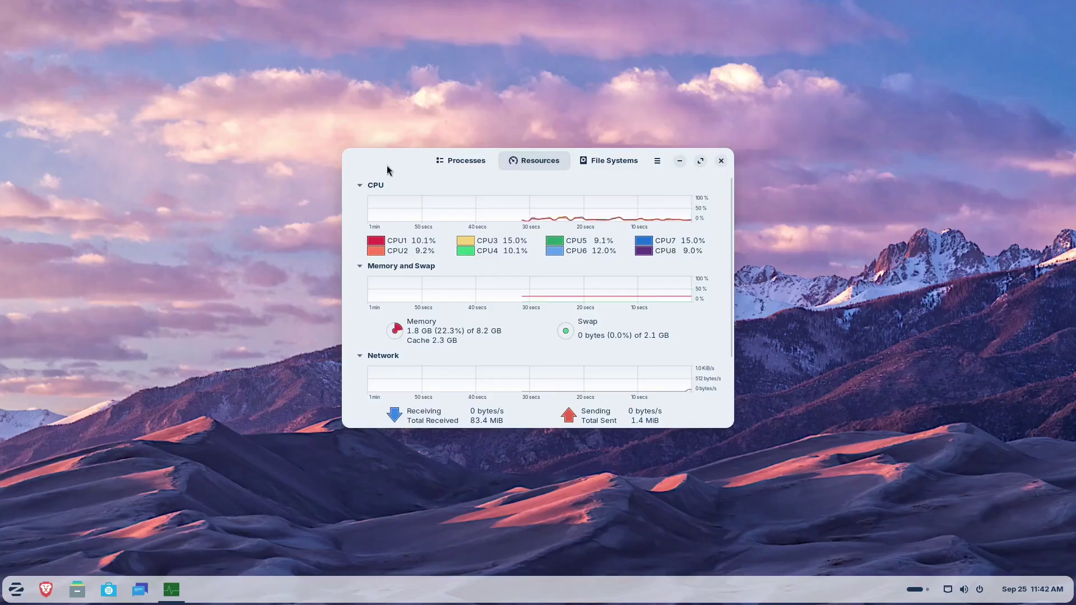
Step: Move the System Monitor window aside on the desktop and close it
mouse_move(387, 170)
left_mouse_down()
mouse_move(430, 108)
mouse_move(403, 175)
left_mouse_up()
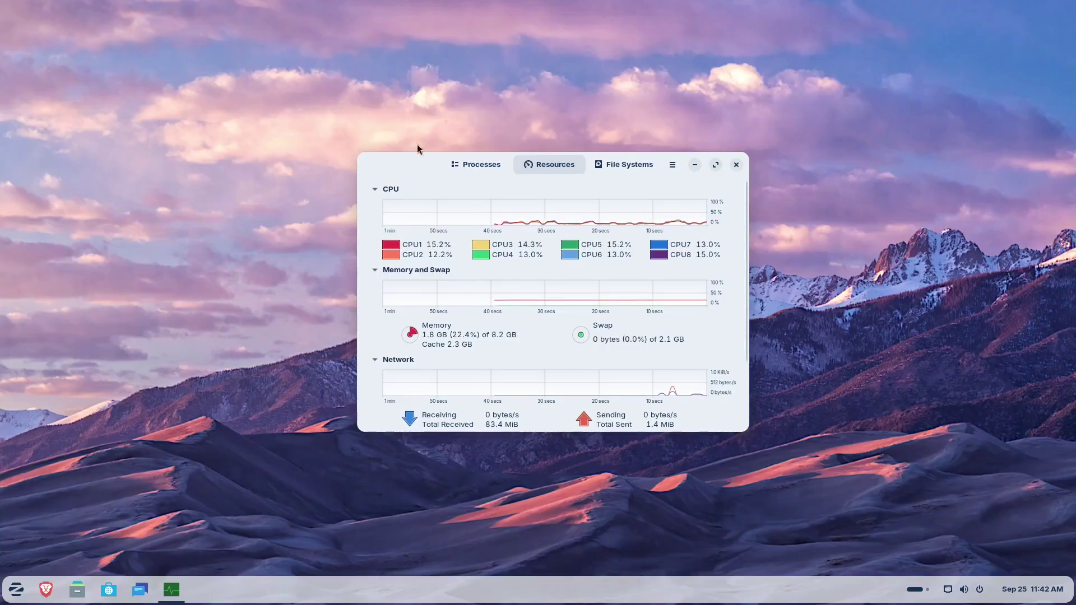
left_click_drag(396, 168, 442, 189)
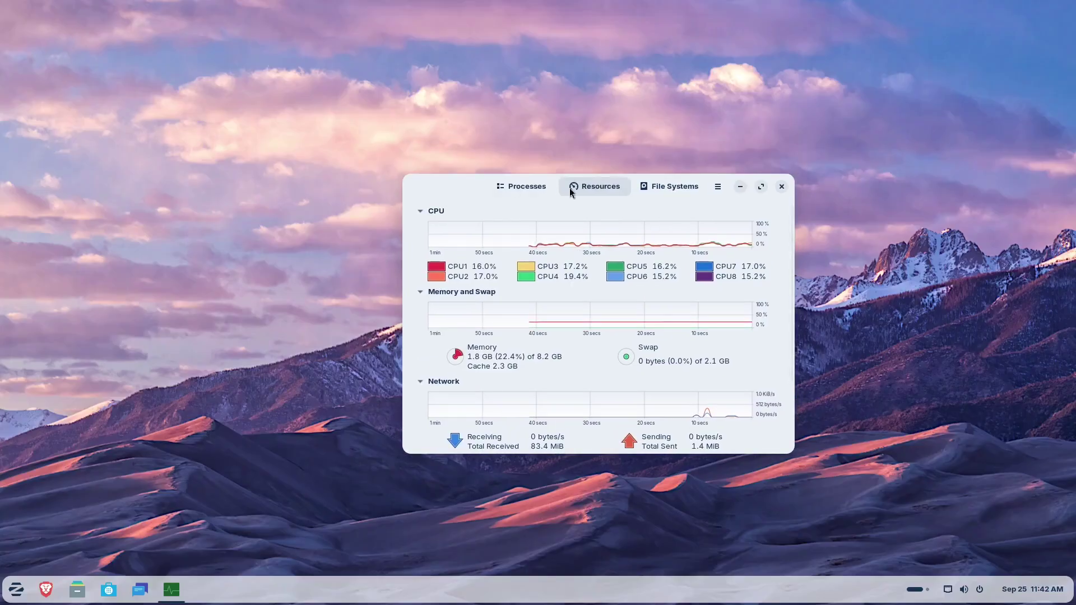
left_click(782, 186)
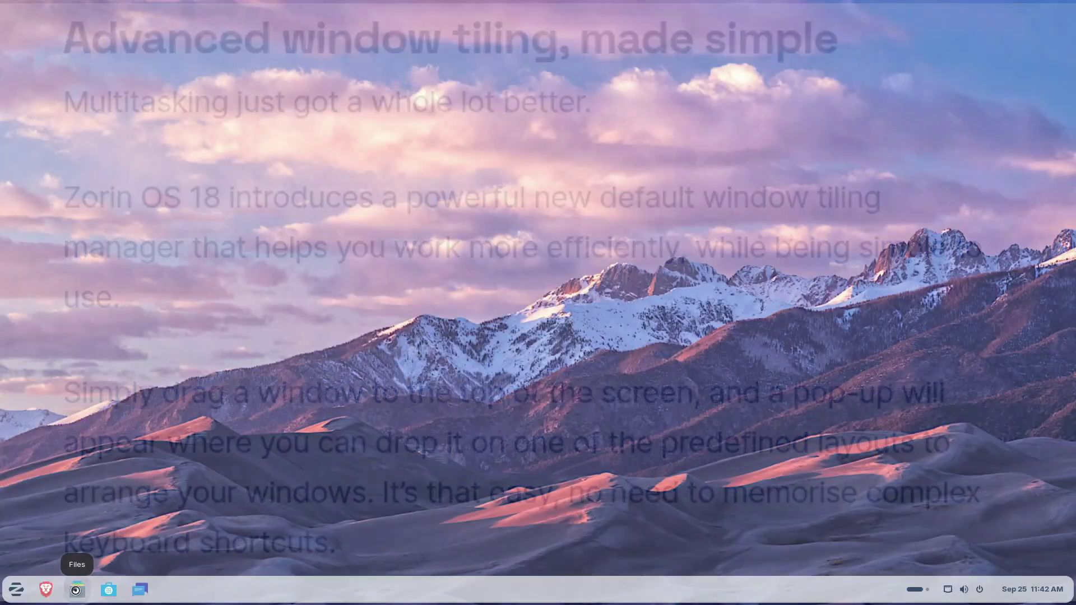
Step: Open Files on the Home folder, snap it into the top-left quarter tile, then raise the browser
left_click(77, 589)
left_click_drag(429, 147, 495, 49)
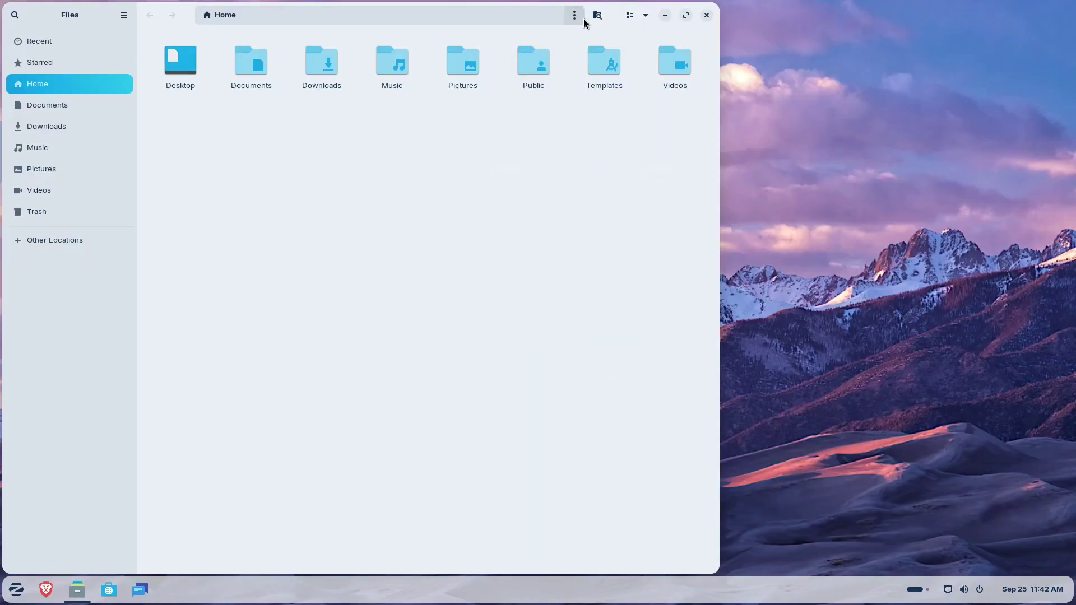
left_click_drag(583, 18, 723, 43)
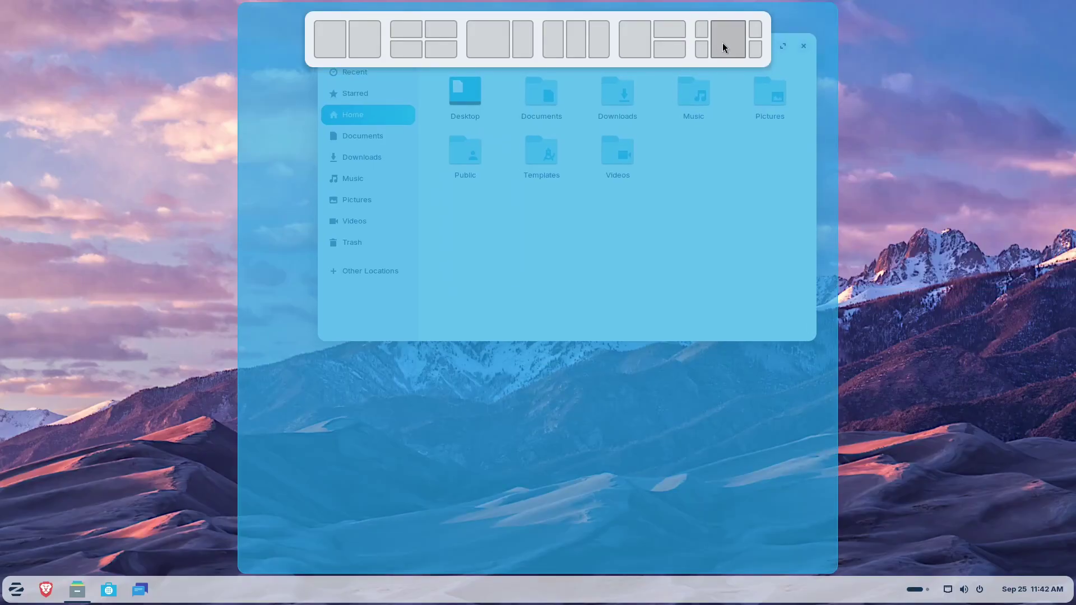
left_click_drag(722, 43, 707, 44)
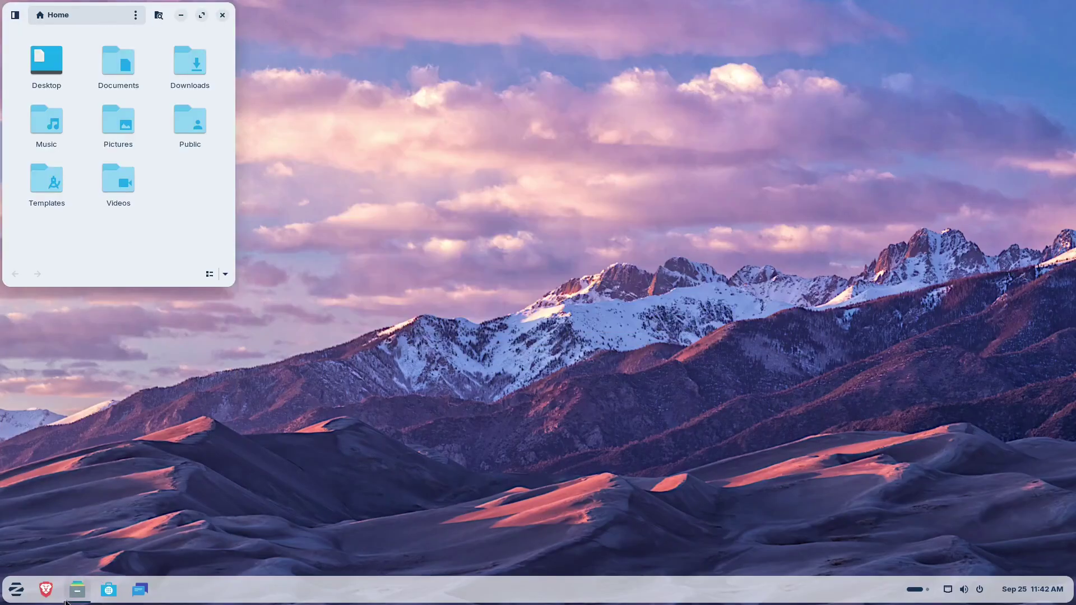
left_click(46, 589)
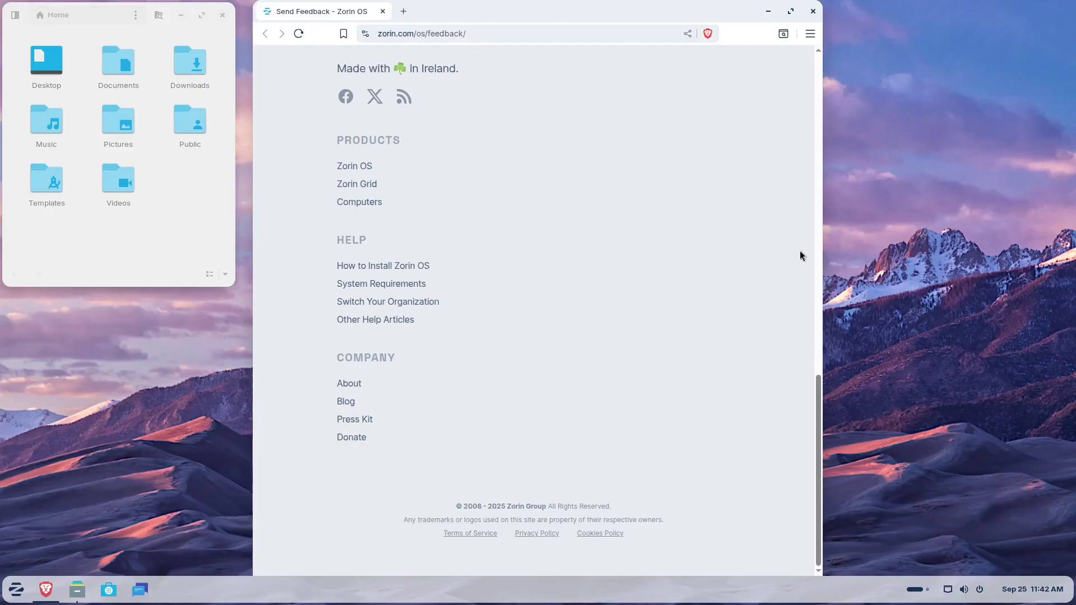
Step: Tile Brave's feedback window into left-half, top-right and top-left layouts, then maximize and close it
left_click_drag(590, 12, 635, 35)
left_click_drag(349, 24, 738, 42)
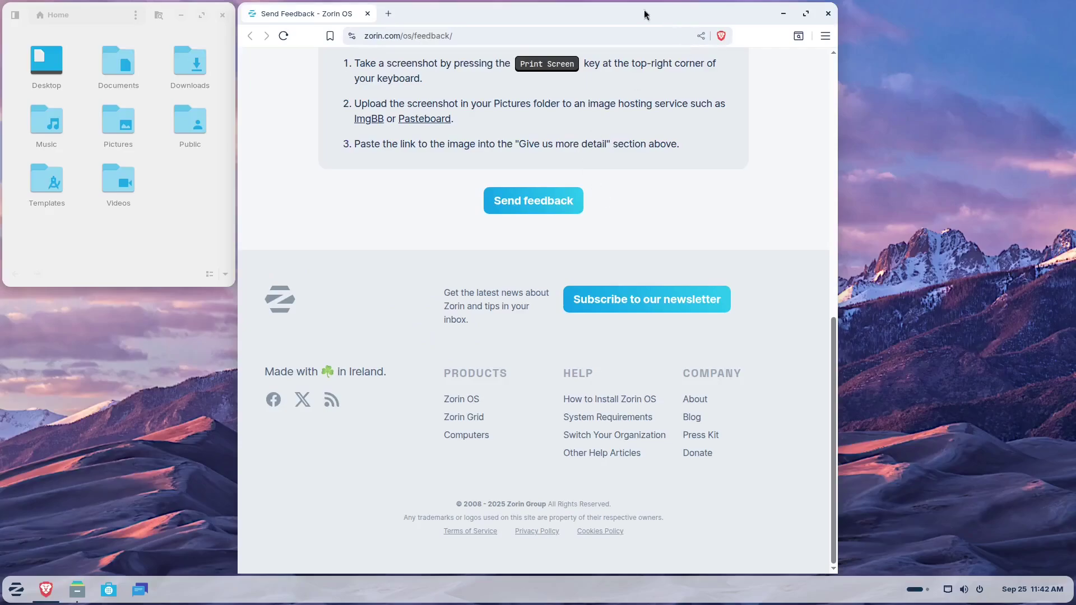
left_click_drag(610, 15, 579, 6)
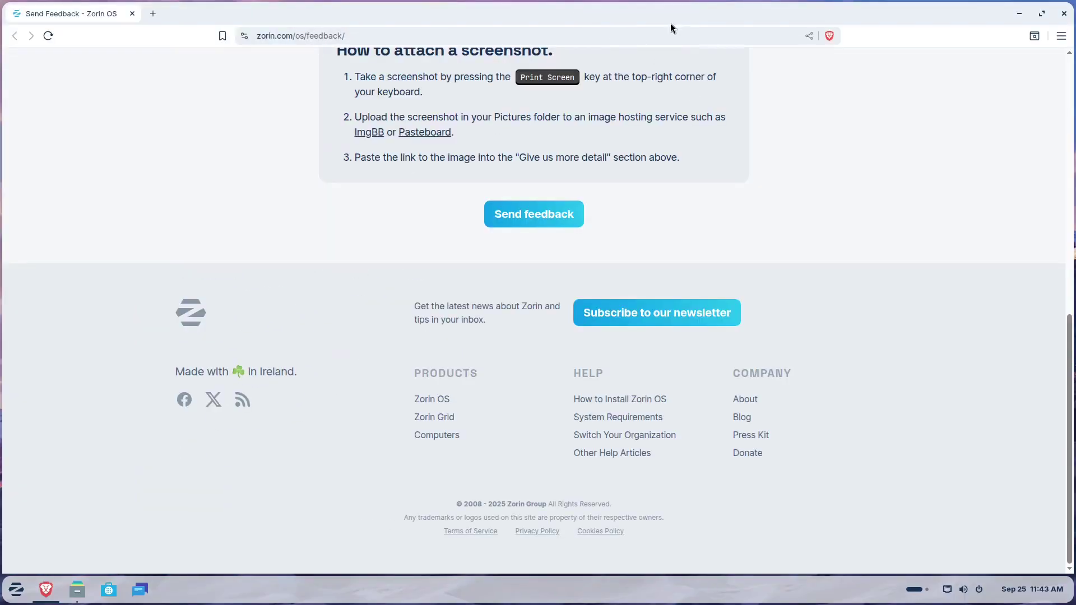
left_click_drag(670, 23, 762, 29)
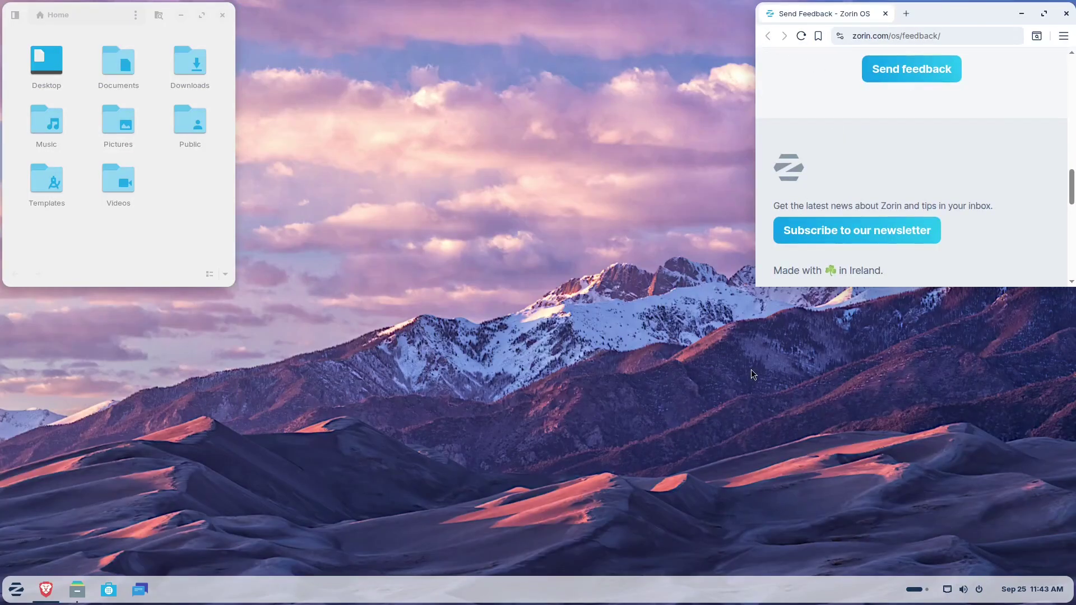
left_click_drag(953, 20, 441, 29)
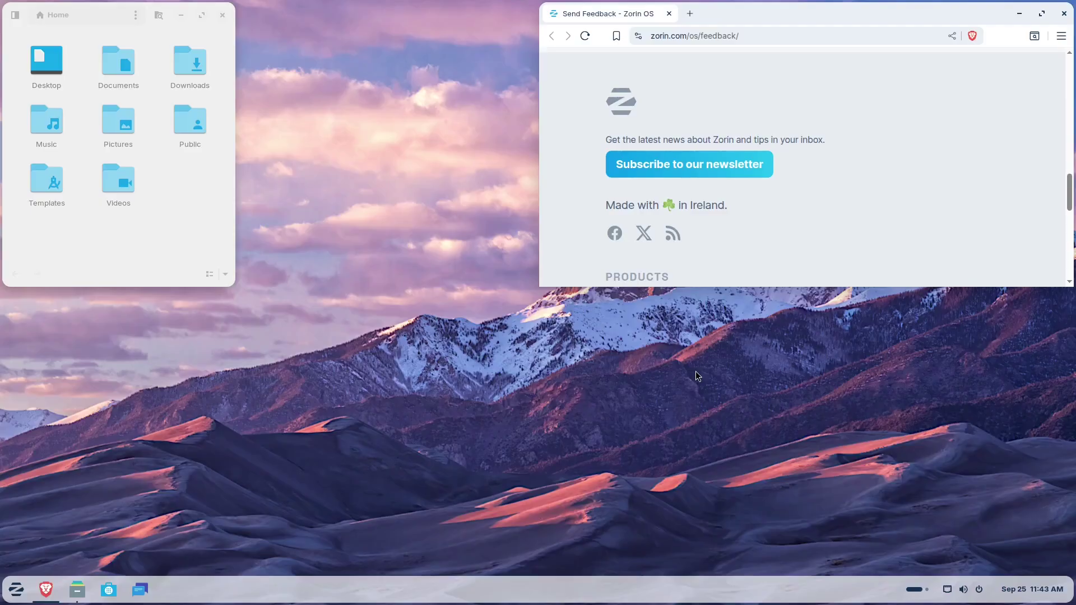
left_click_drag(874, 12, 701, 35)
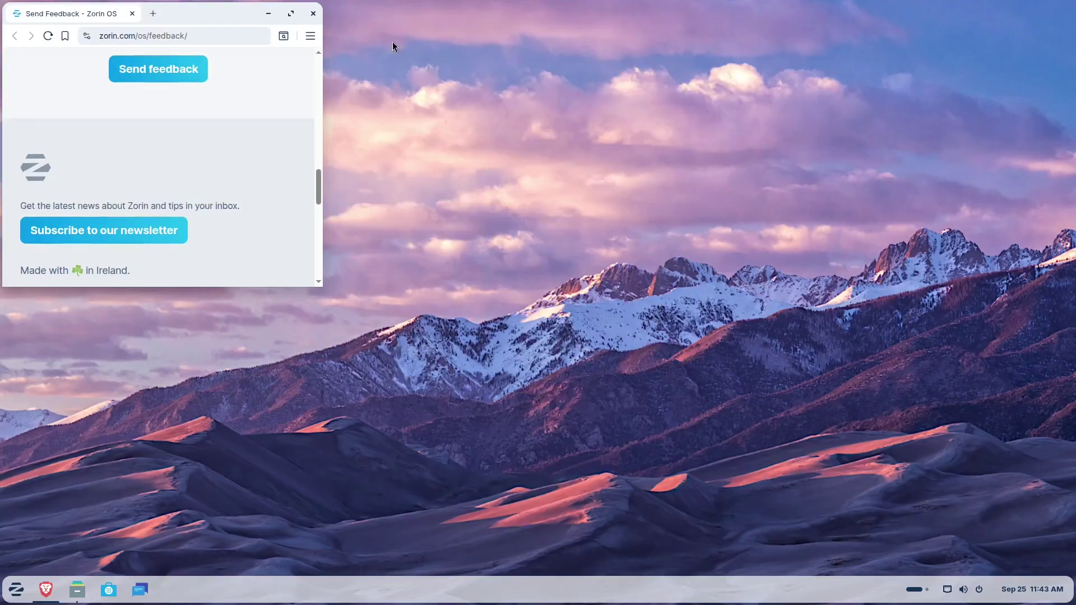
left_click(291, 14)
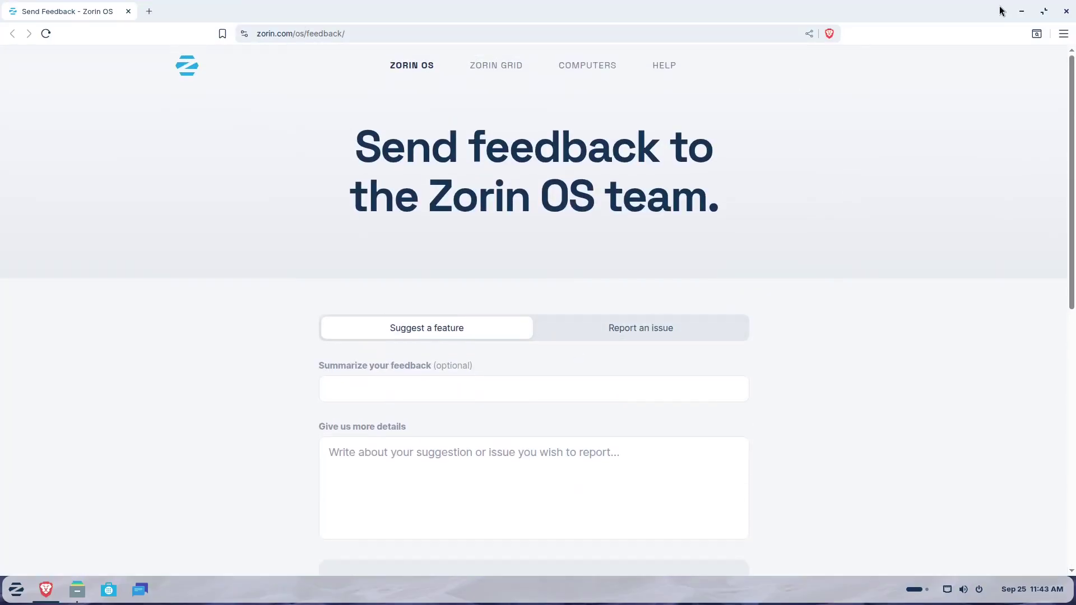
left_click(1062, 15)
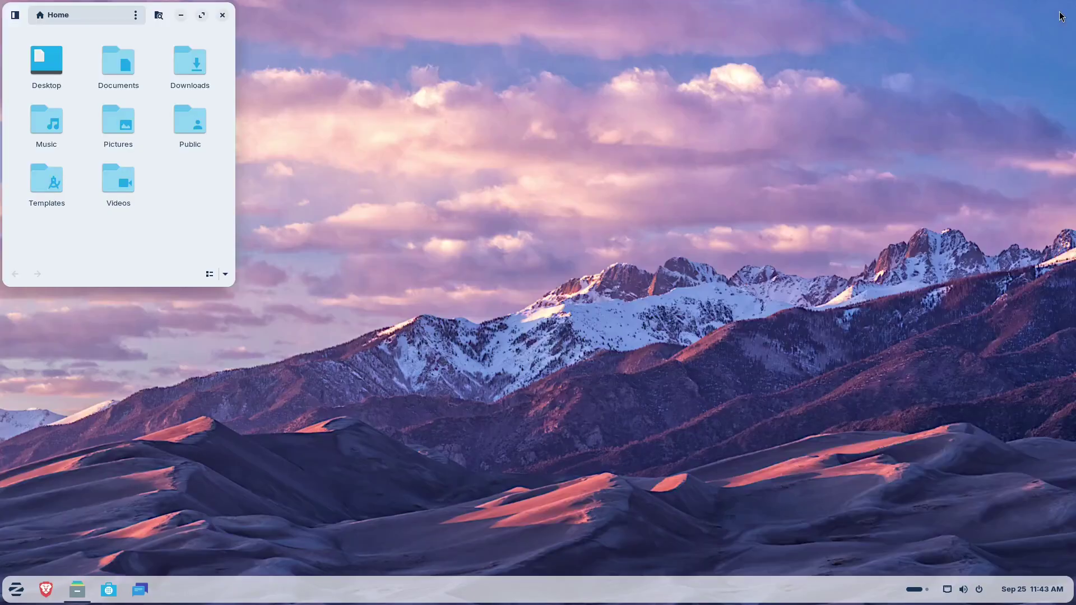
Step: Close the Files window, reopen Brave and keep a single Send Feedback tab
left_click(224, 15)
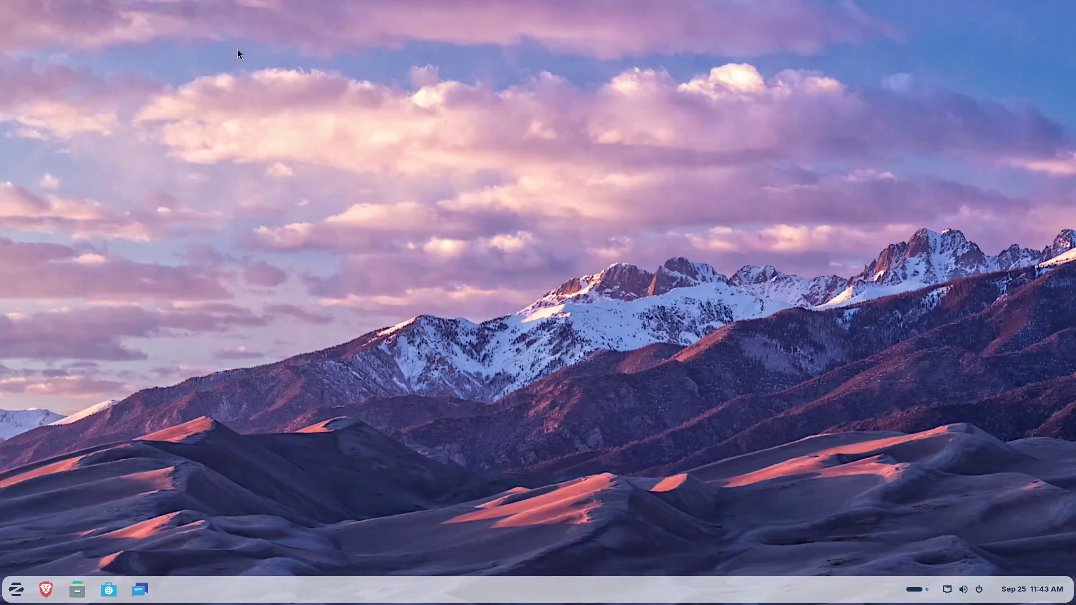
left_click(47, 596)
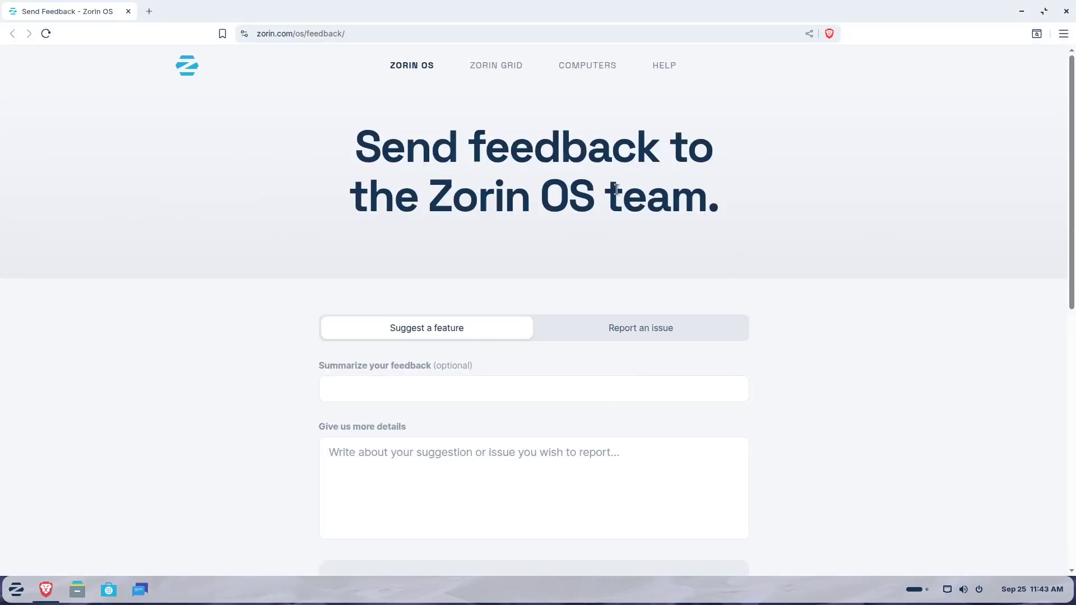
scroll(690, 238, "down", 10)
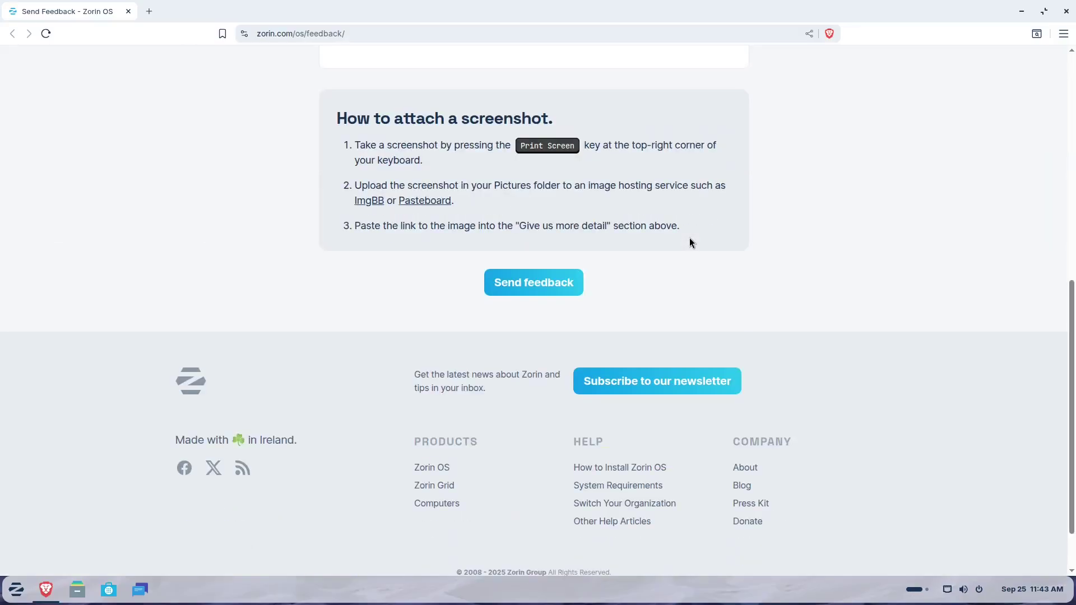
scroll(690, 242, "down", 1)
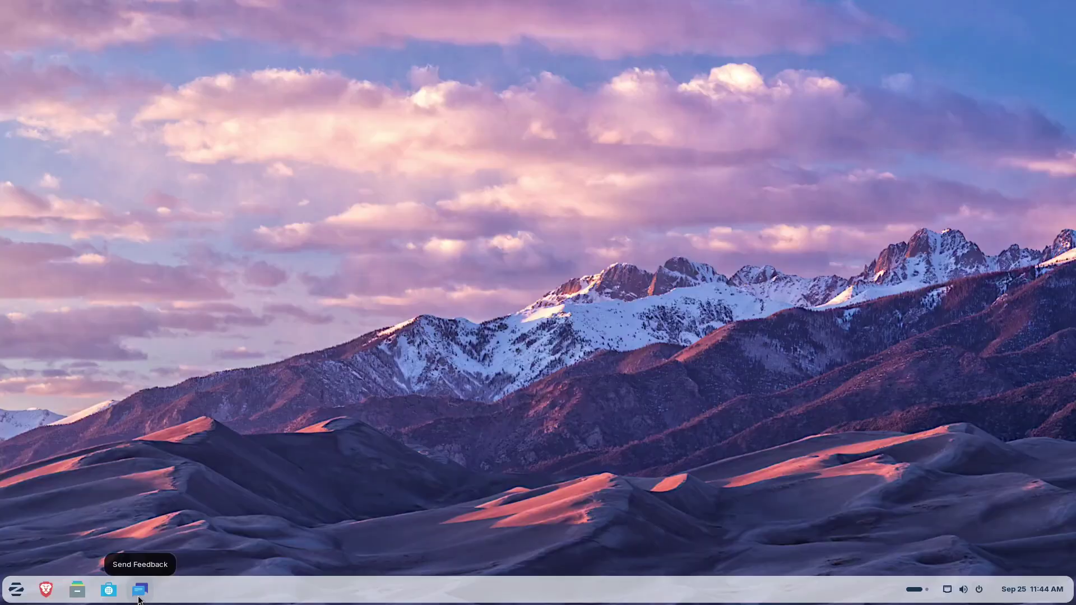
left_click(140, 591)
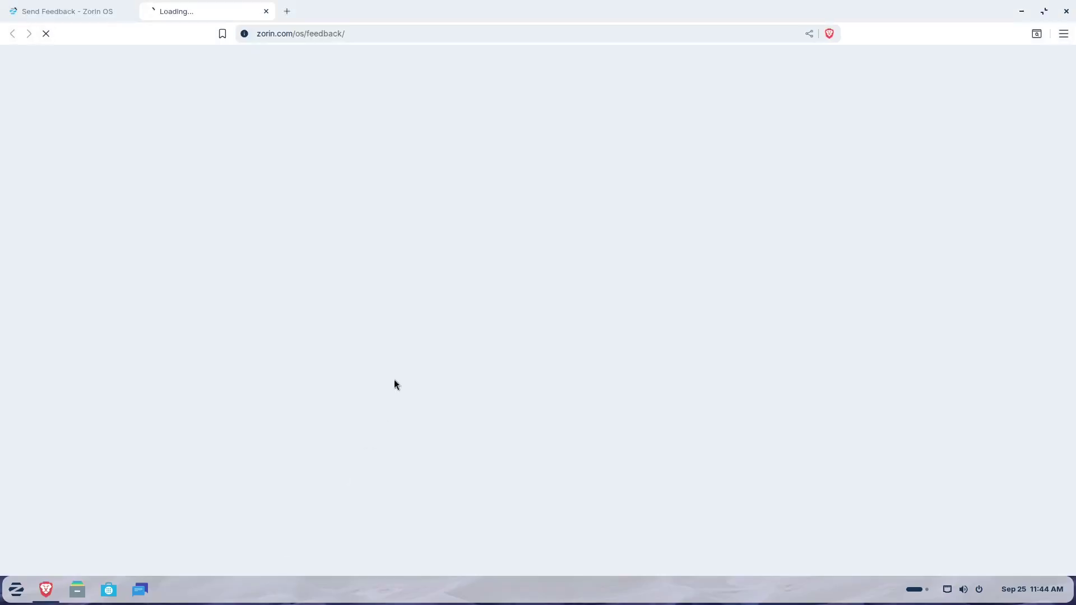
left_click(128, 11)
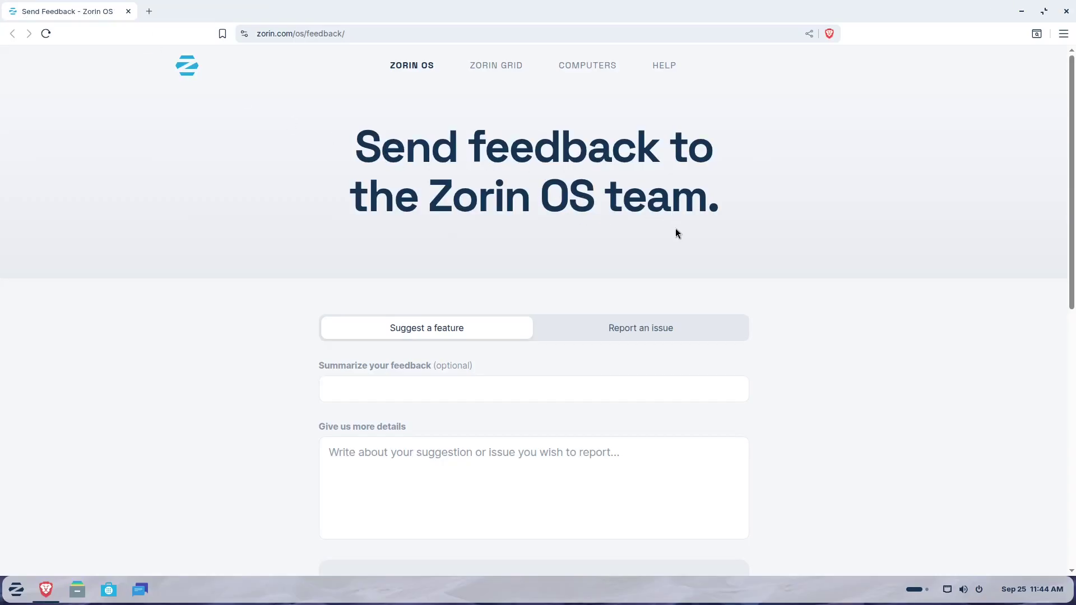
Step: Switch the feedback form to Report an issue, then close Brave
scroll(675, 232, "down", 5)
scroll(675, 228, "up", 1)
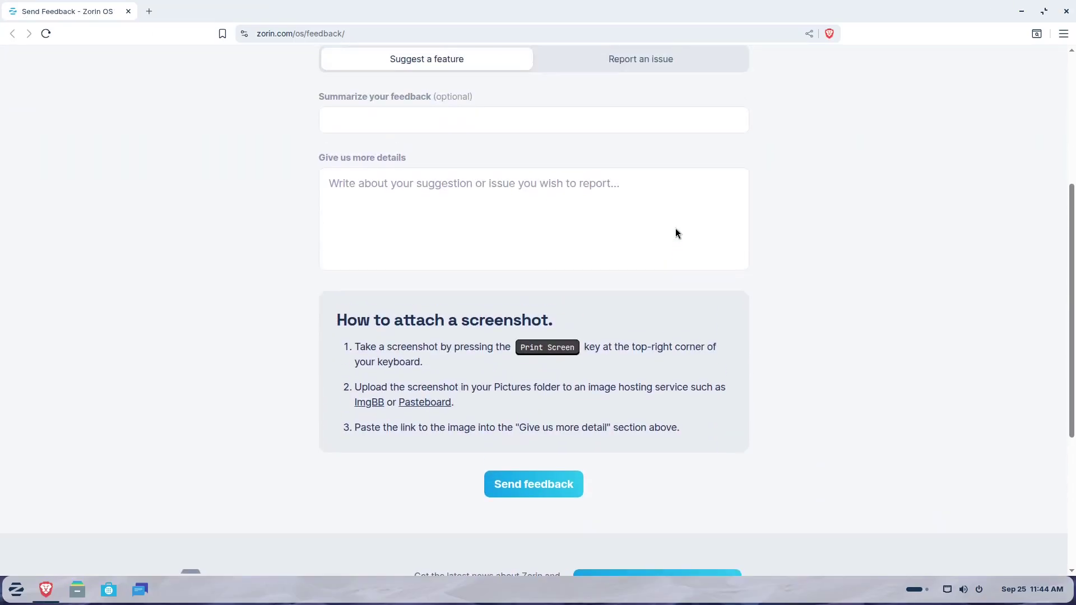
left_click(469, 120)
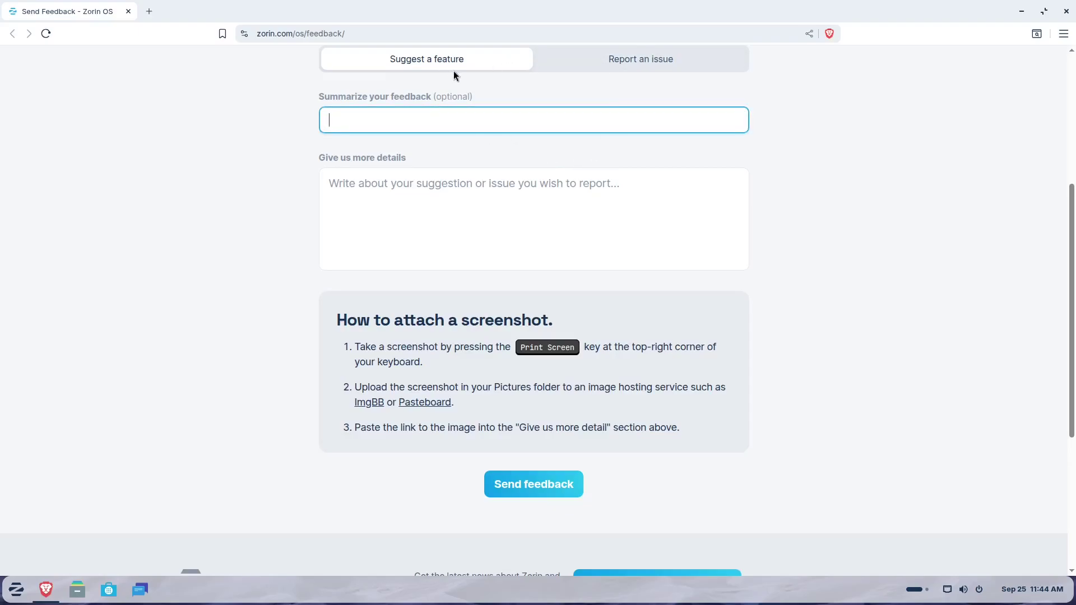
left_click(626, 62)
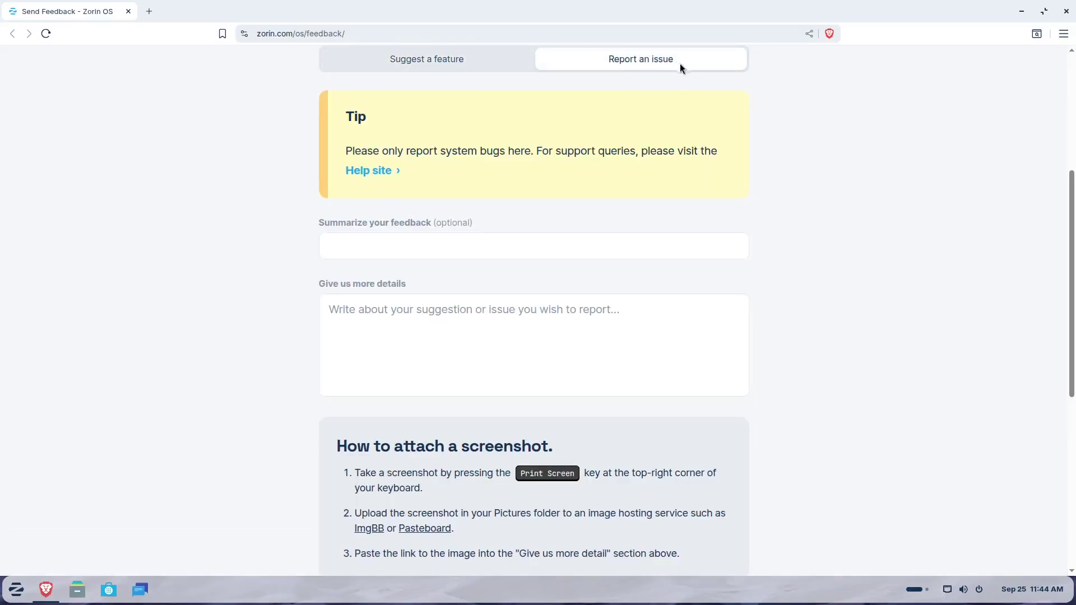
left_click(402, 253)
scroll(453, 367, "down", 5)
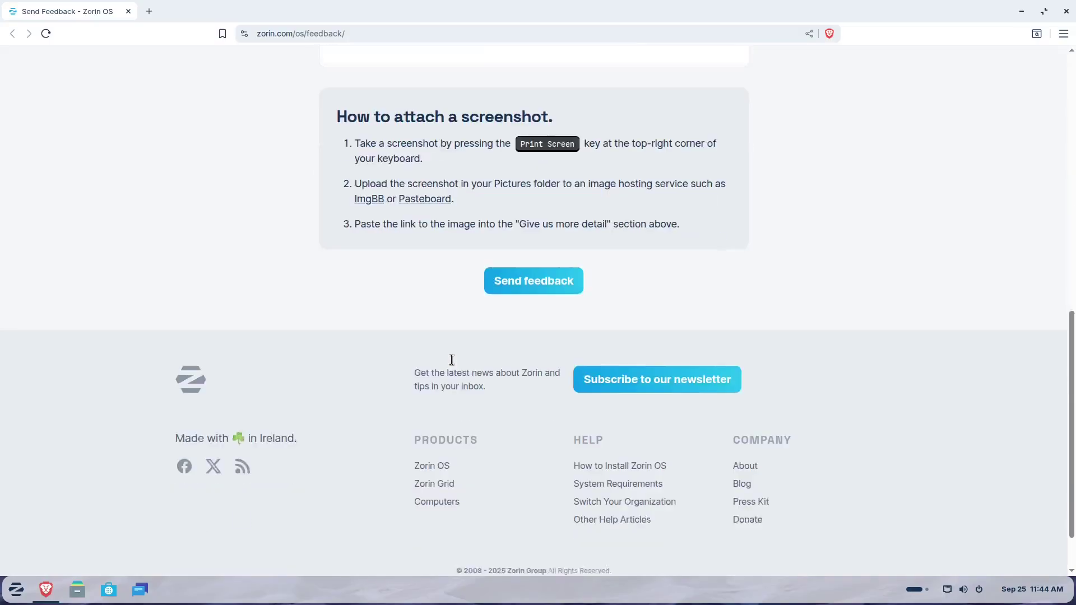
scroll(452, 360, "up", 5)
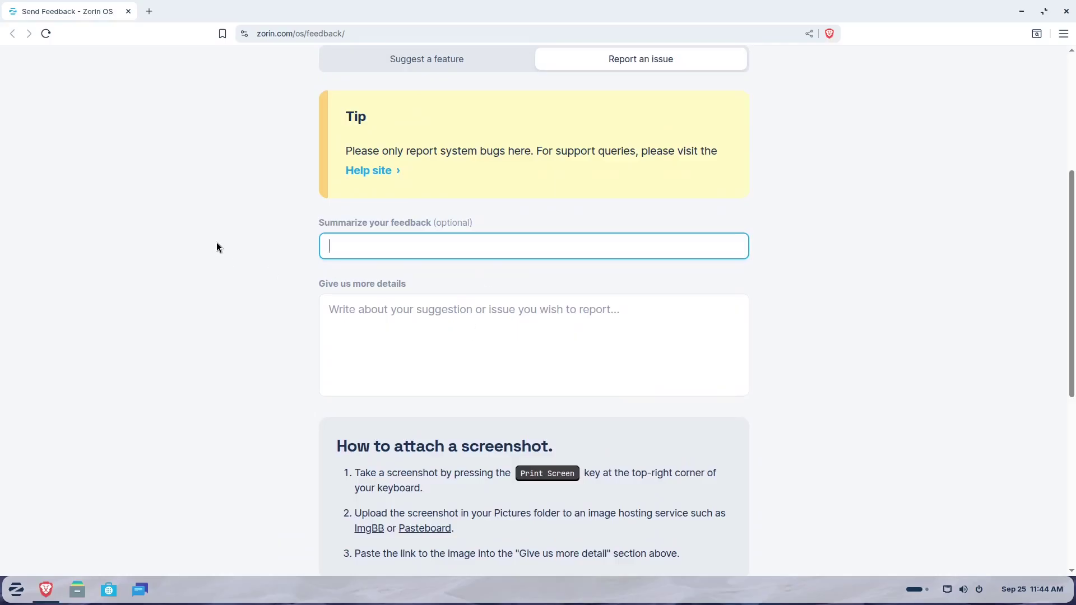
left_click(1066, 11)
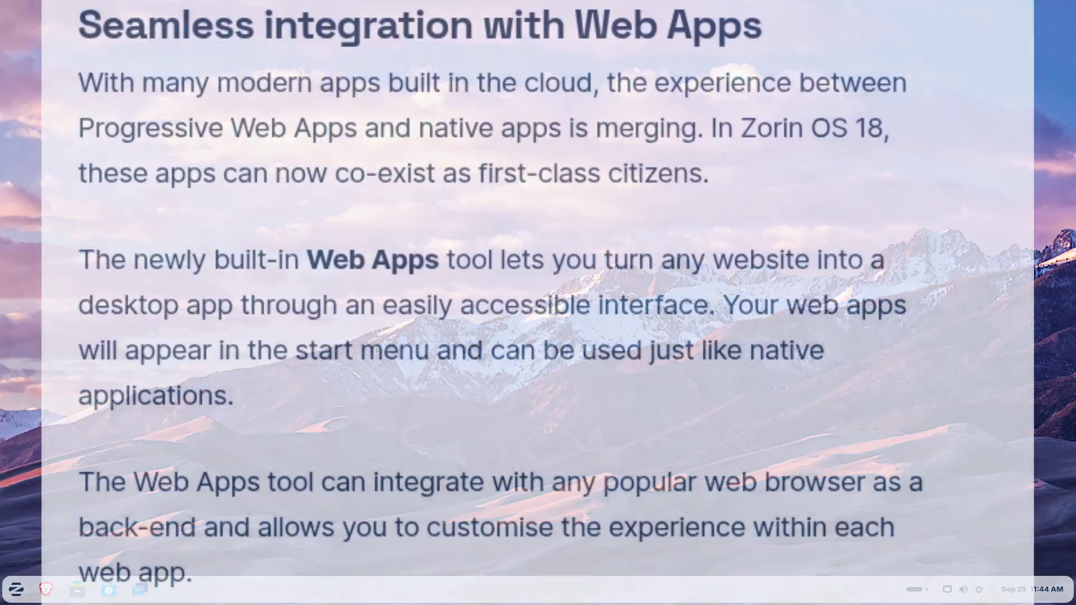
Step: Find Web Apps via an Activities search for 'web' and start adding a new web app
key("super")
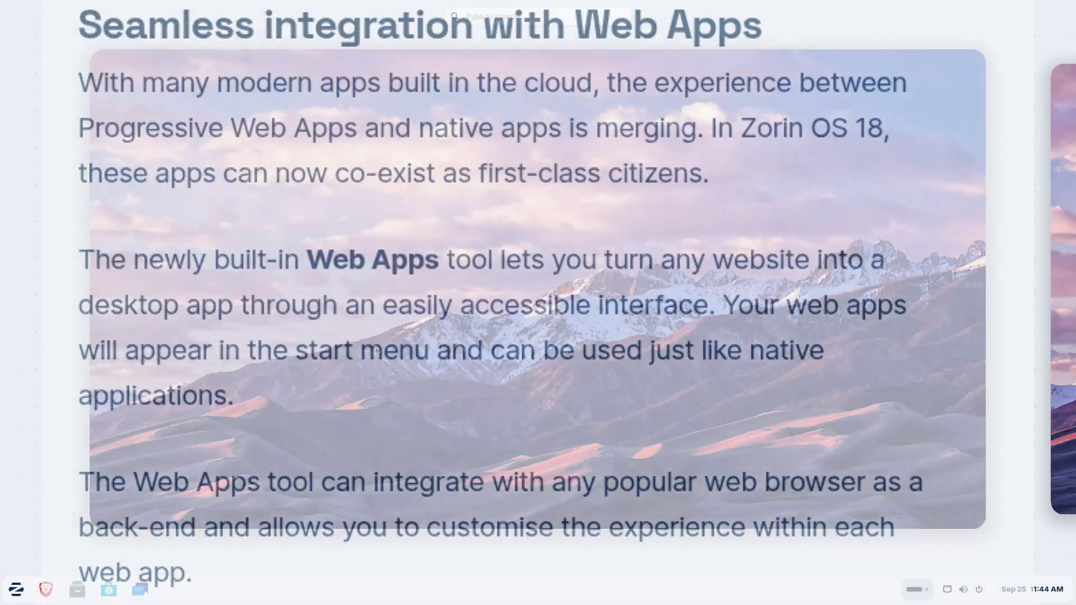
type("web")
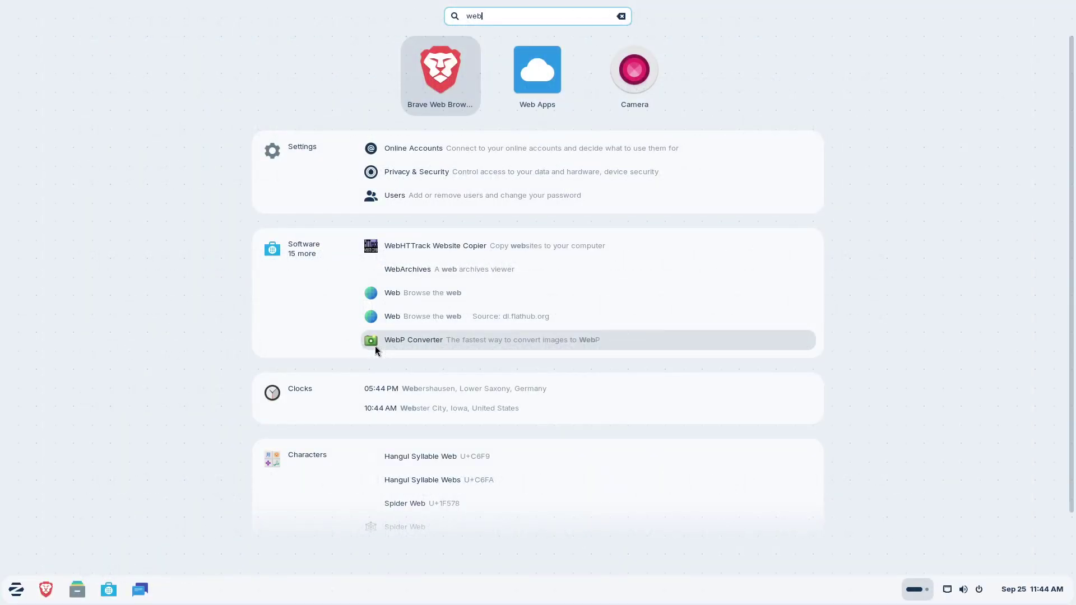
key("Right")
left_click(562, 78)
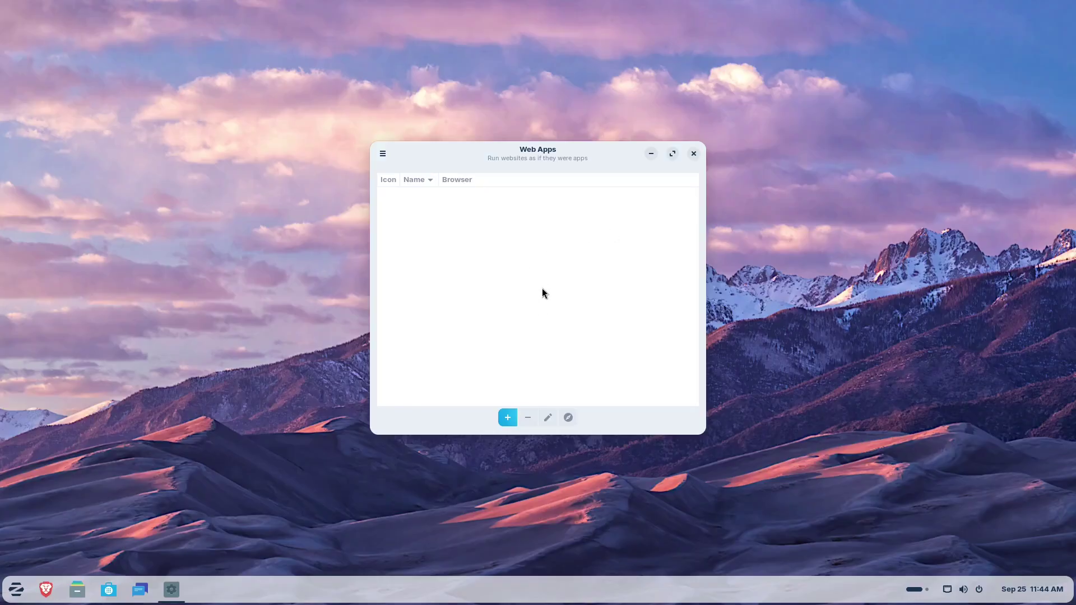
left_click(508, 418)
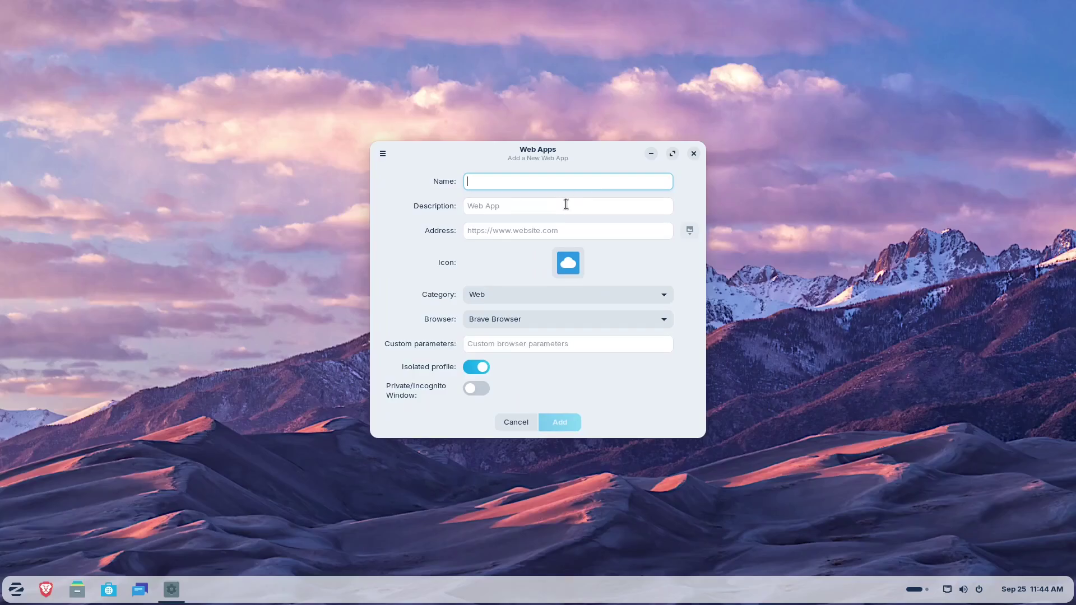
Step: Enter name zorin.com, description 'zorin OS home page' and address zorin.com, then open the icon chooser
type("zorl")
type("n.com")
left_click(567, 204)
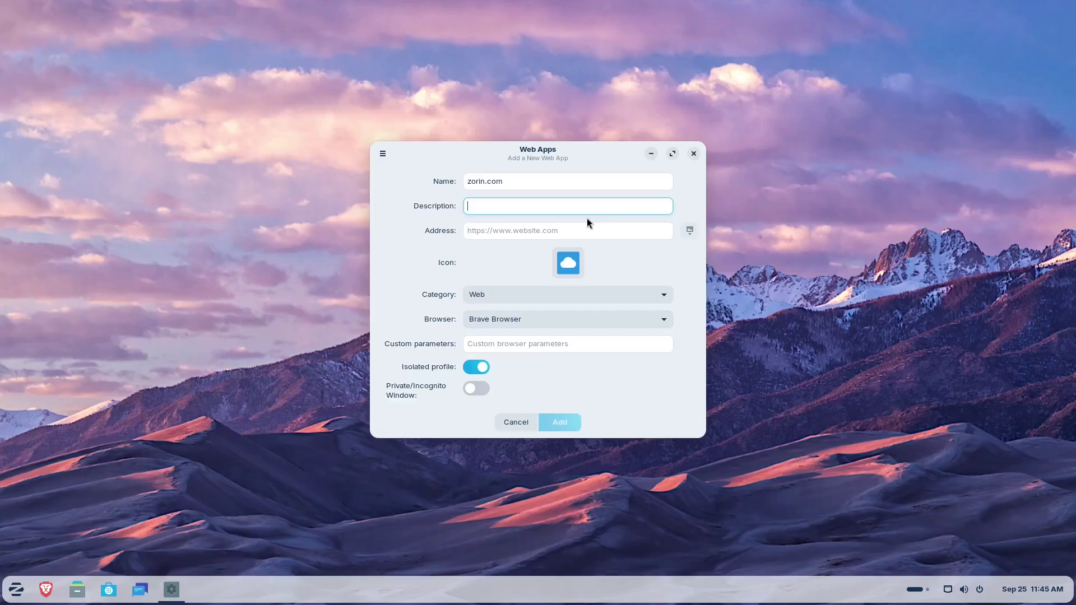
type("zorin OS home page")
left_click(578, 232)
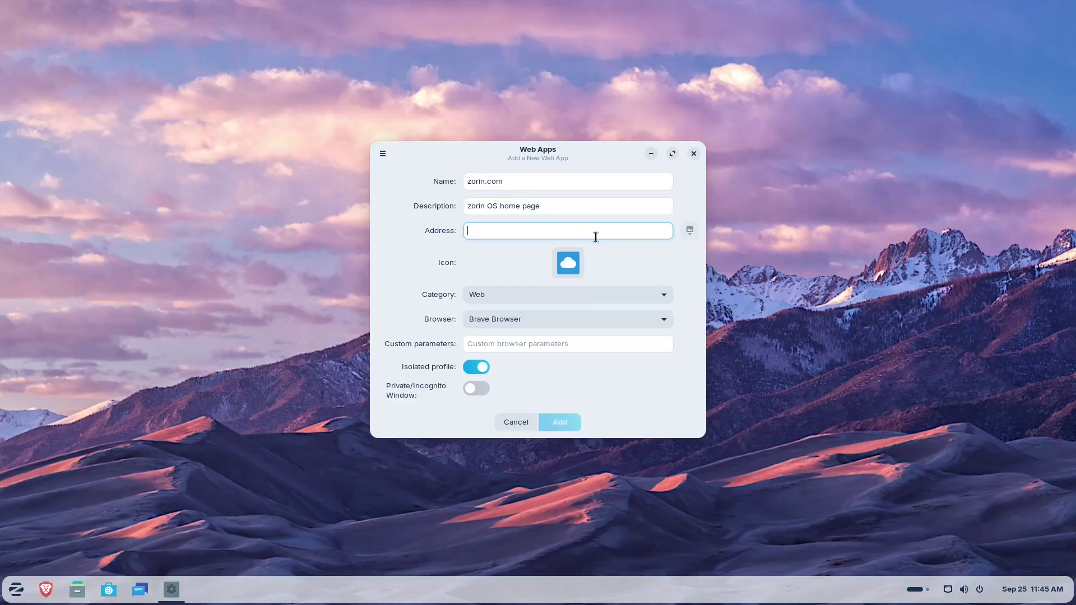
type("zorin.")
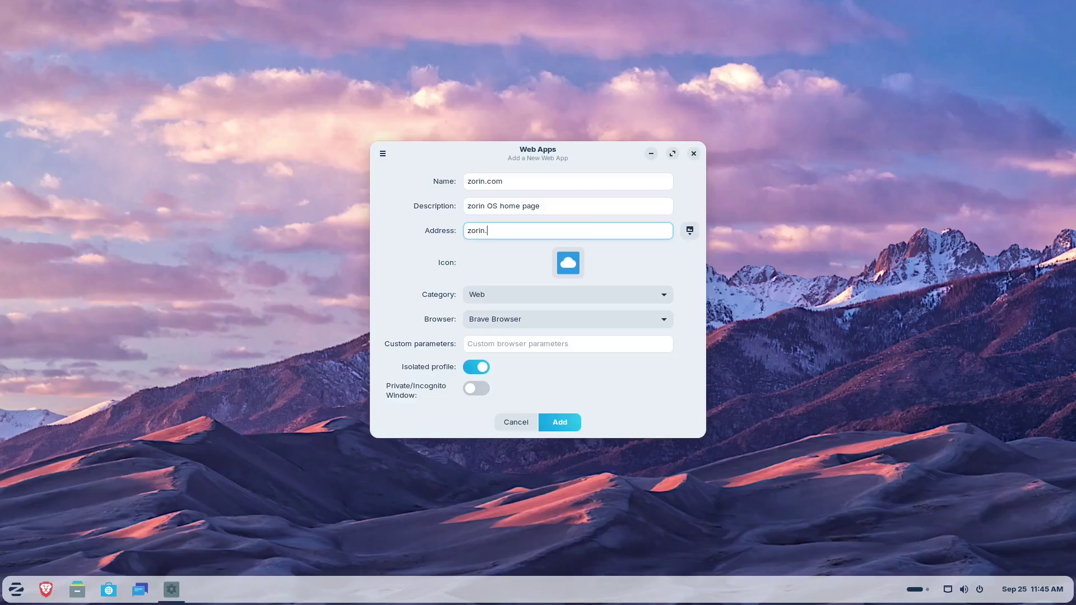
type("com")
left_click(568, 262)
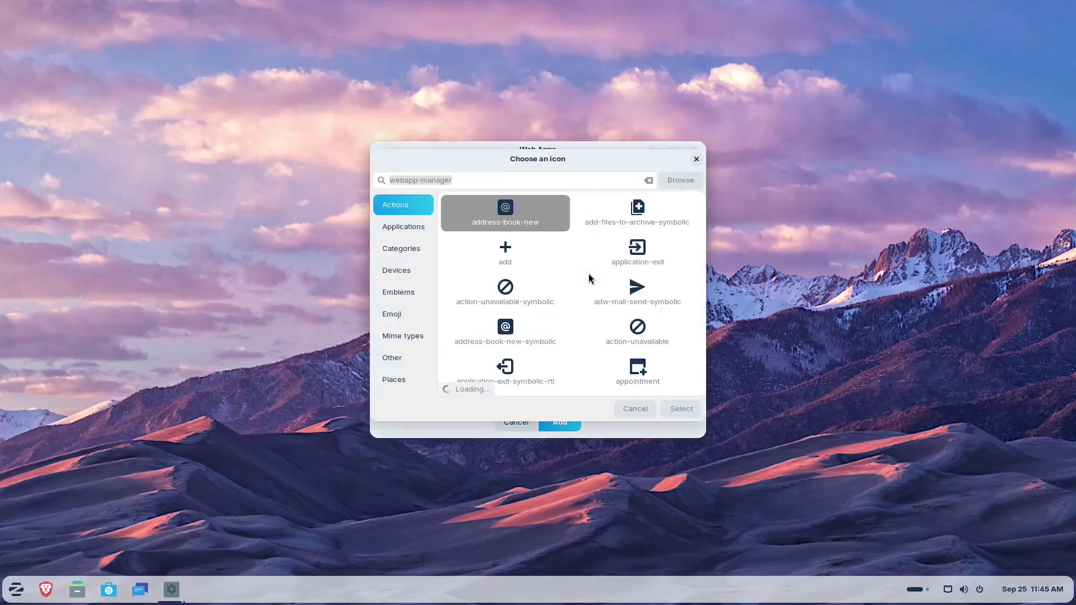
Step: Browse the Emblems, Emoji, Mime types and Other icon categories in Choose an icon
left_click(494, 215)
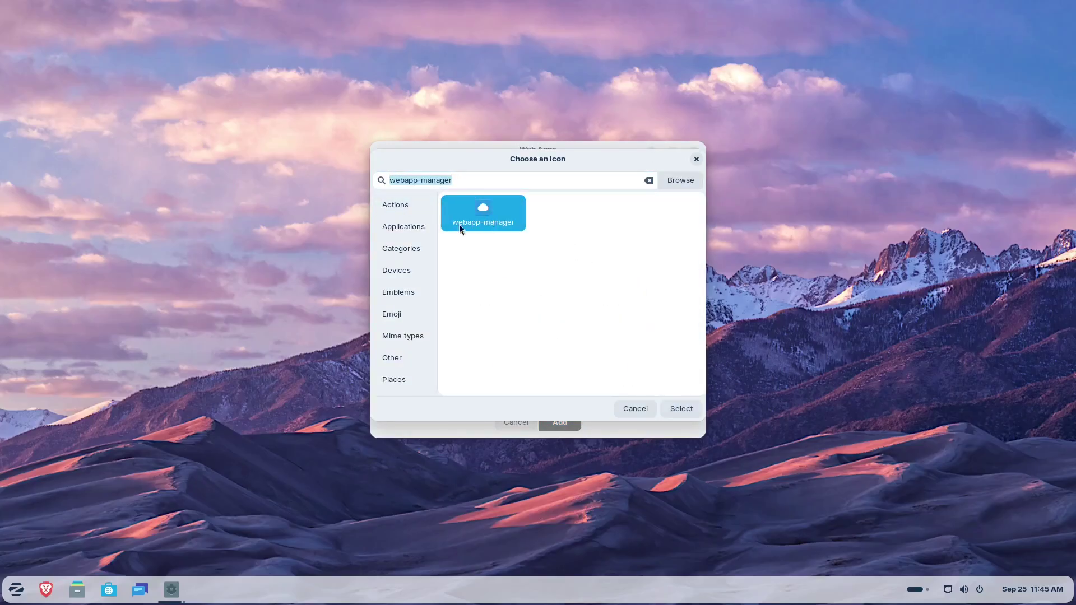
left_click(409, 293)
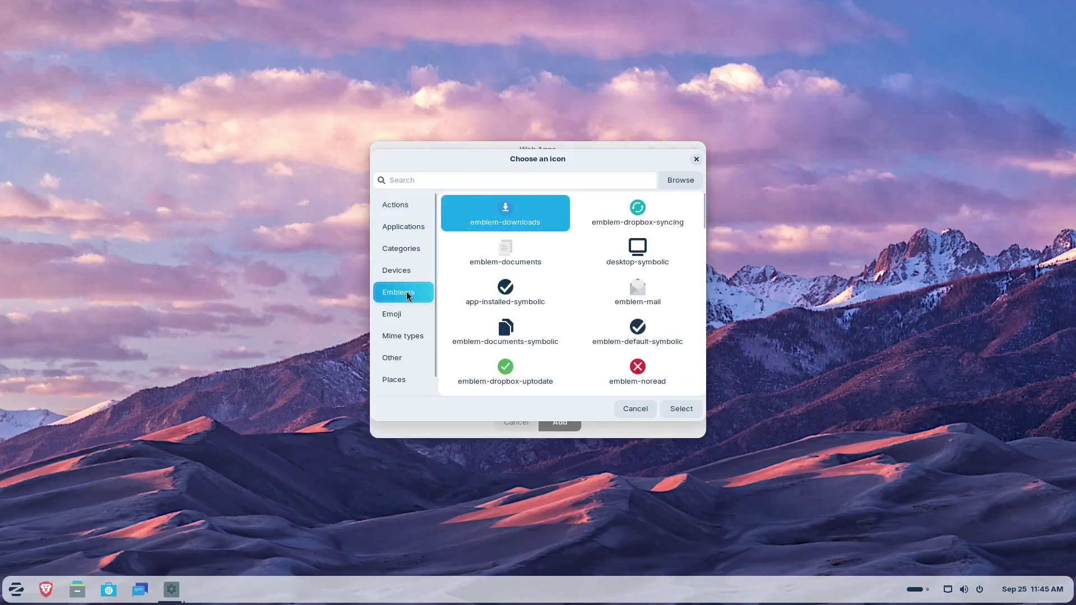
scroll(407, 296, "down", 1)
left_click(402, 297)
left_click(410, 317)
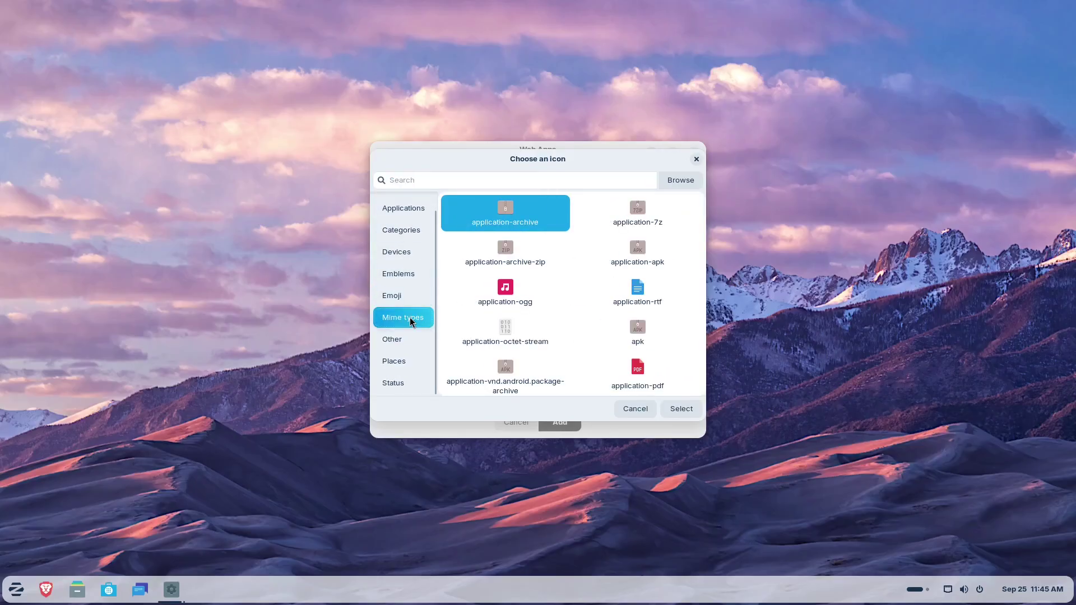
left_click(405, 298)
left_click(404, 317)
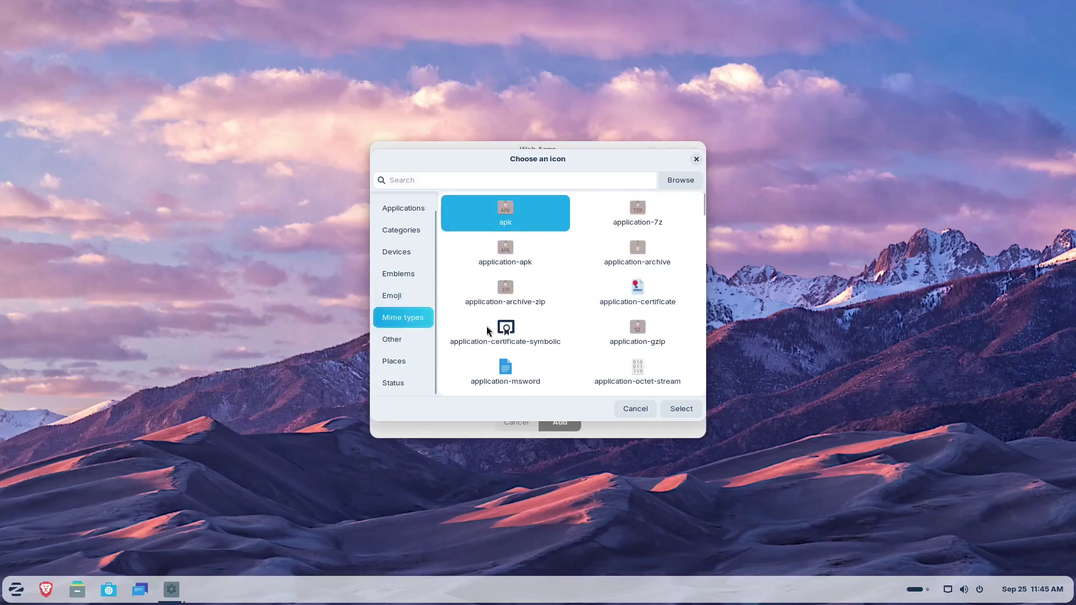
scroll(530, 318, "down", 3)
left_click(397, 341)
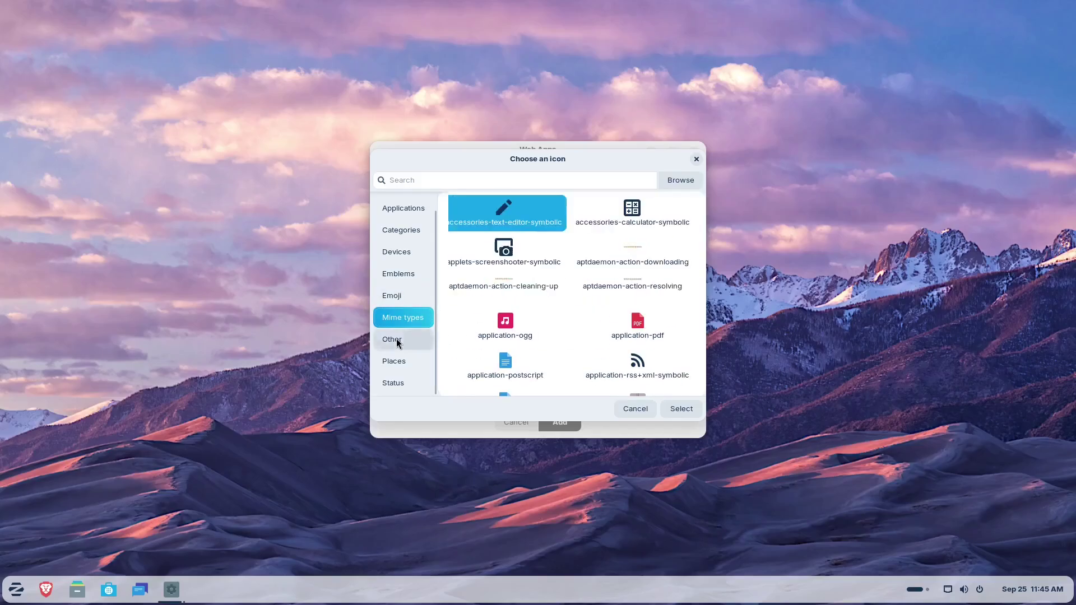
scroll(524, 309, "down", 5)
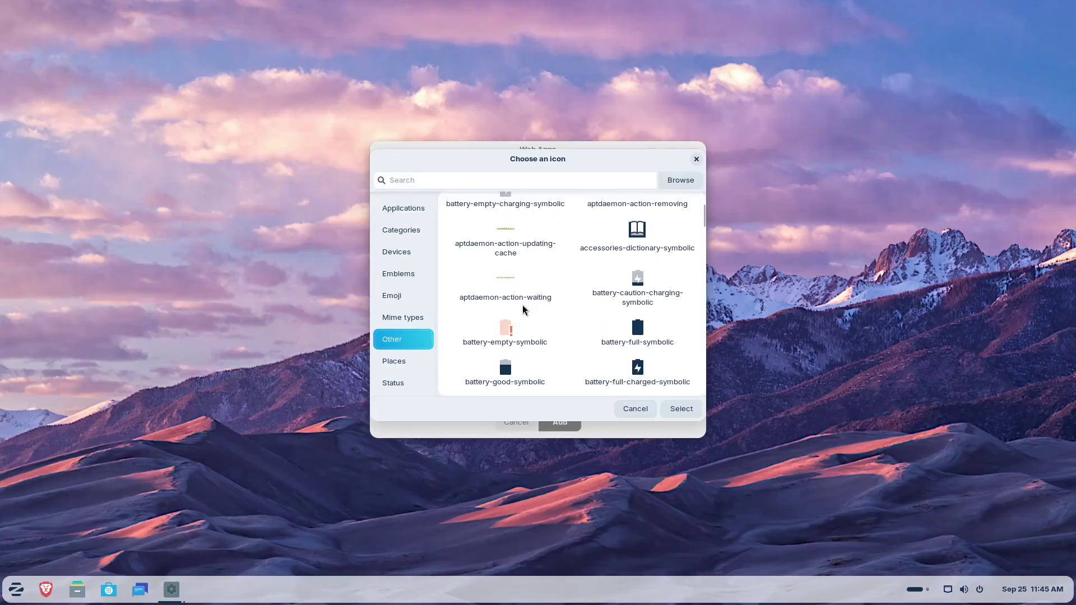
scroll(524, 303, "down", 3)
scroll(524, 297, "up", 8)
Step: Pick the aptdaemon-download icon from the Applications category and confirm it with Select
left_click(413, 208)
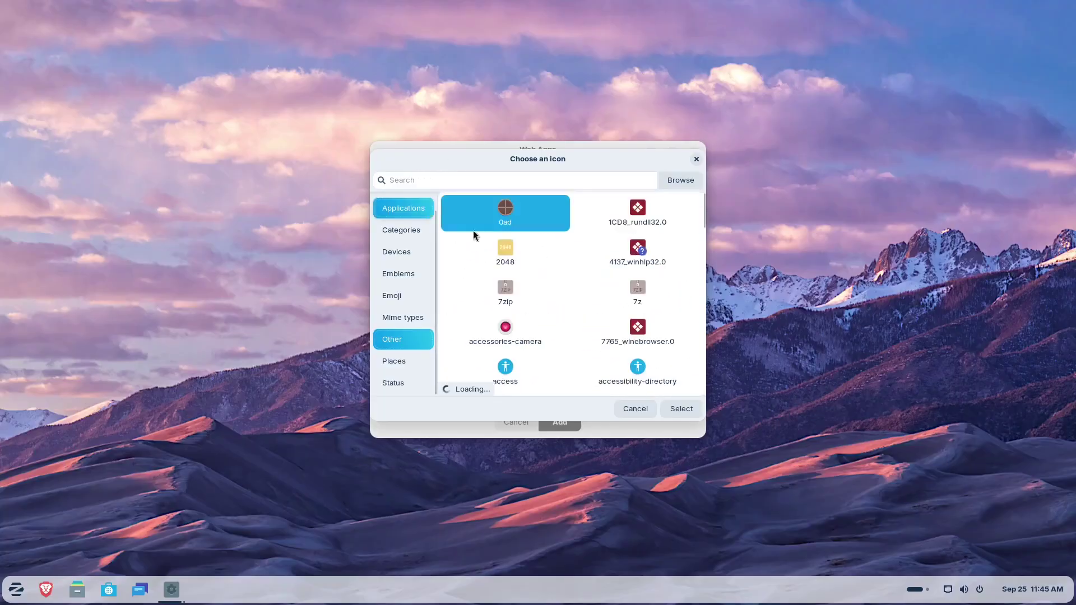
scroll(590, 258, "down", 5)
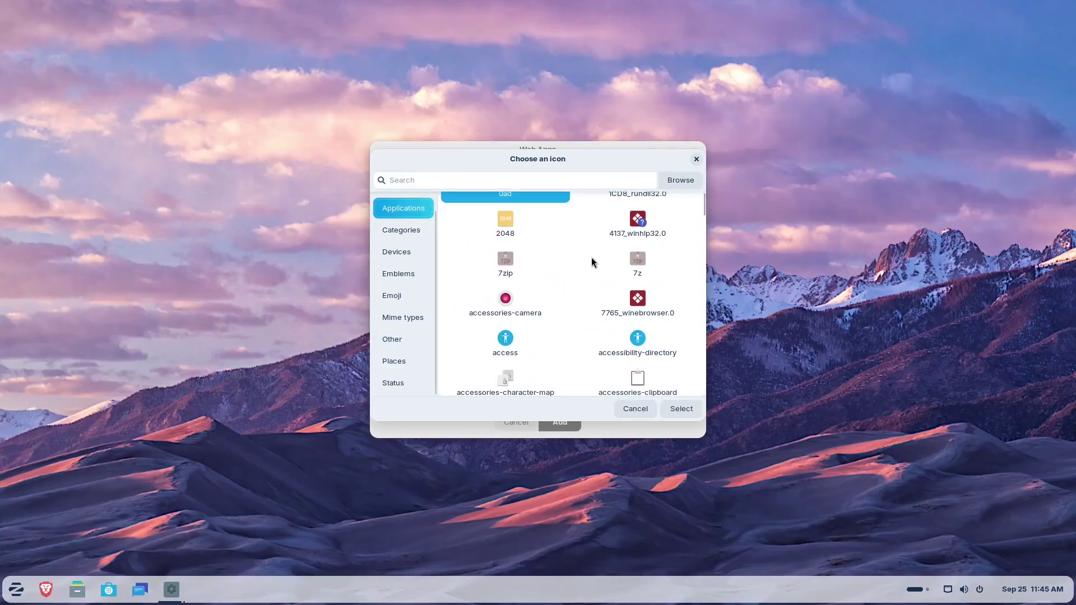
scroll(591, 258, "down", 3)
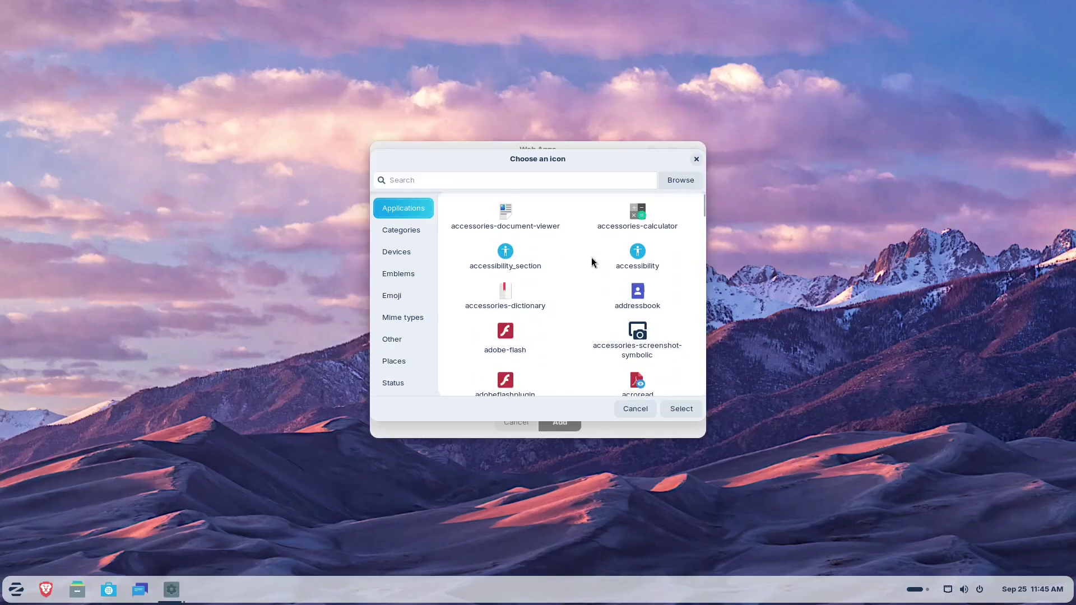
scroll(592, 262, "down", 3)
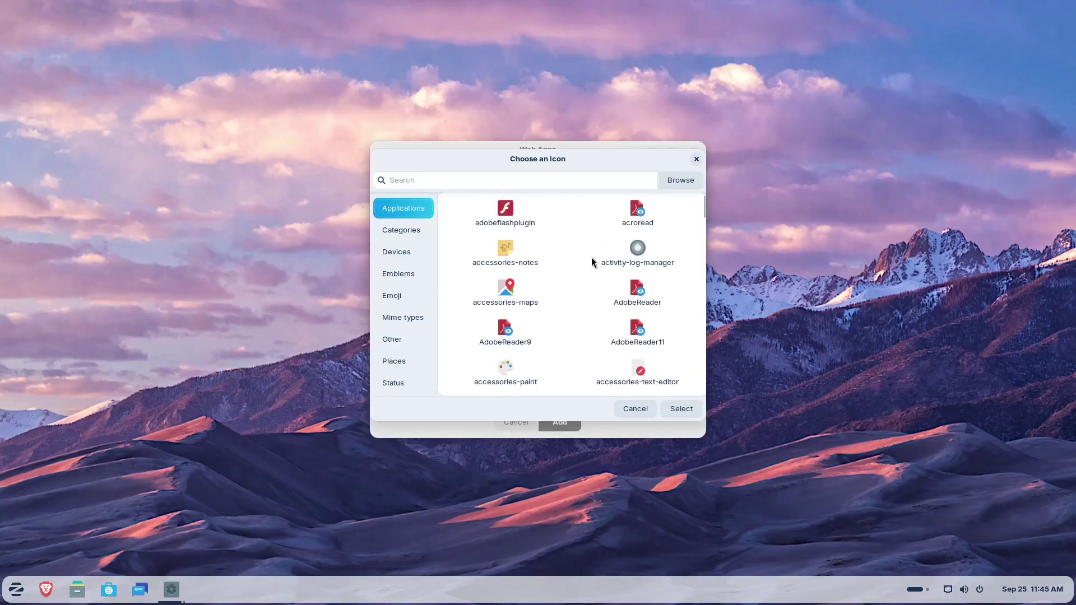
scroll(592, 261, "down", 1)
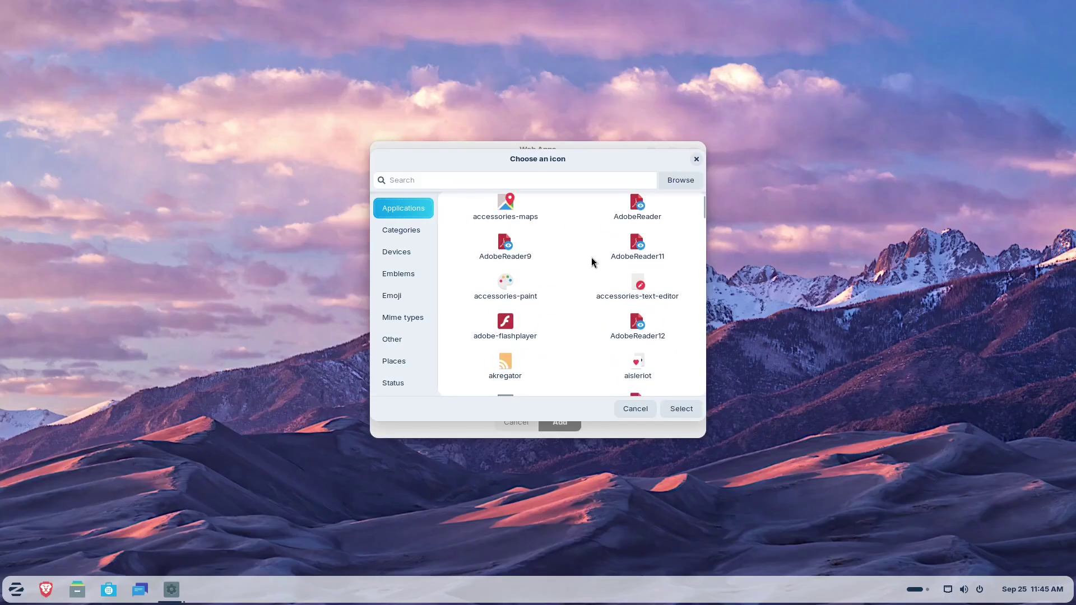
scroll(592, 258, "down", 6)
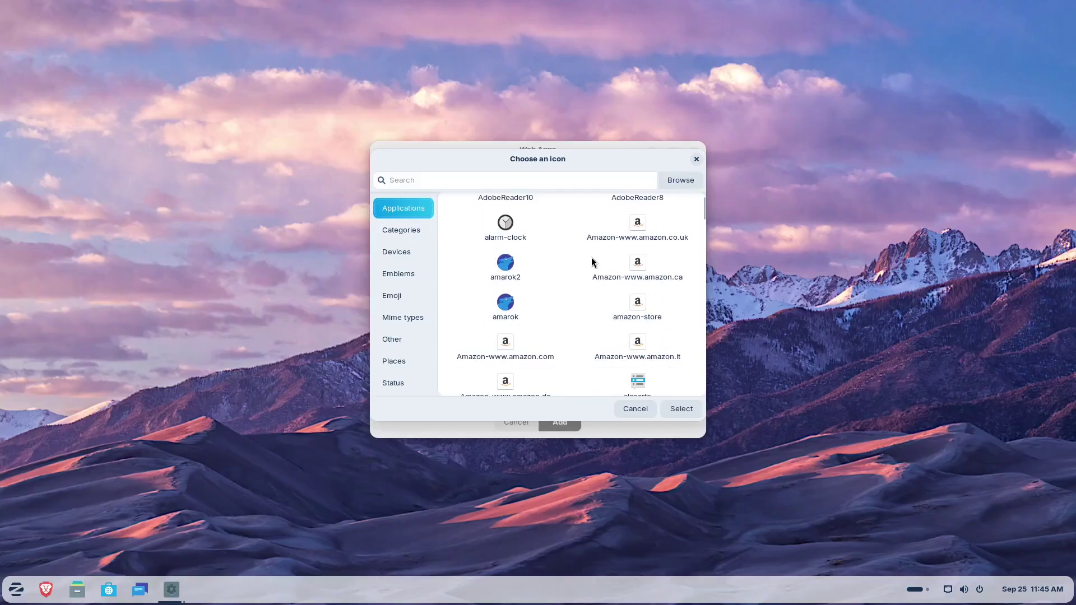
scroll(591, 258, "down", 15)
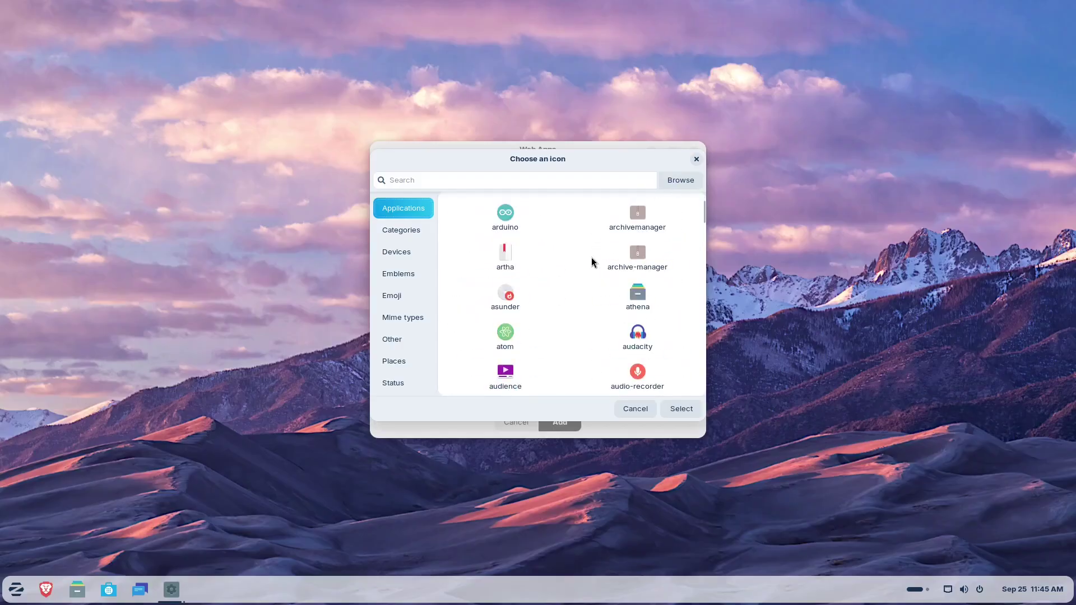
scroll(602, 345, "down", 2)
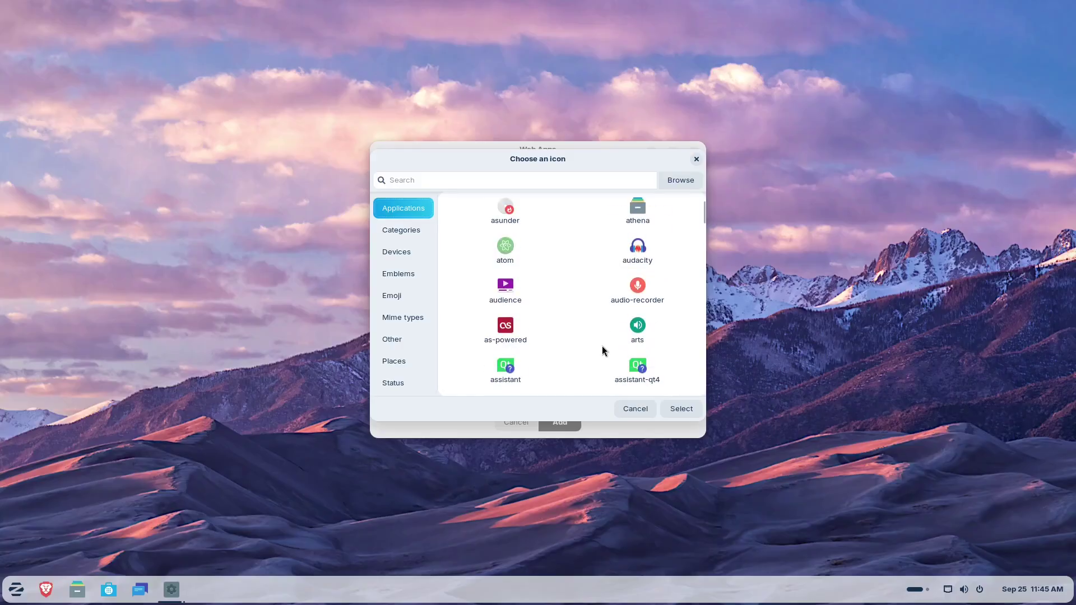
scroll(601, 347, "up", 10)
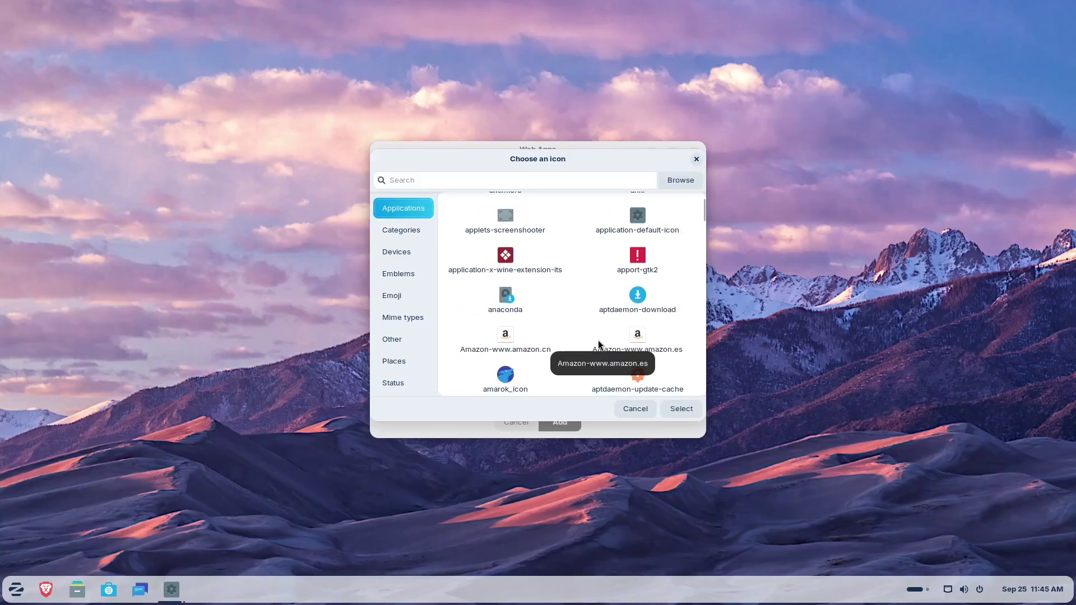
left_click(650, 303)
left_click(676, 409)
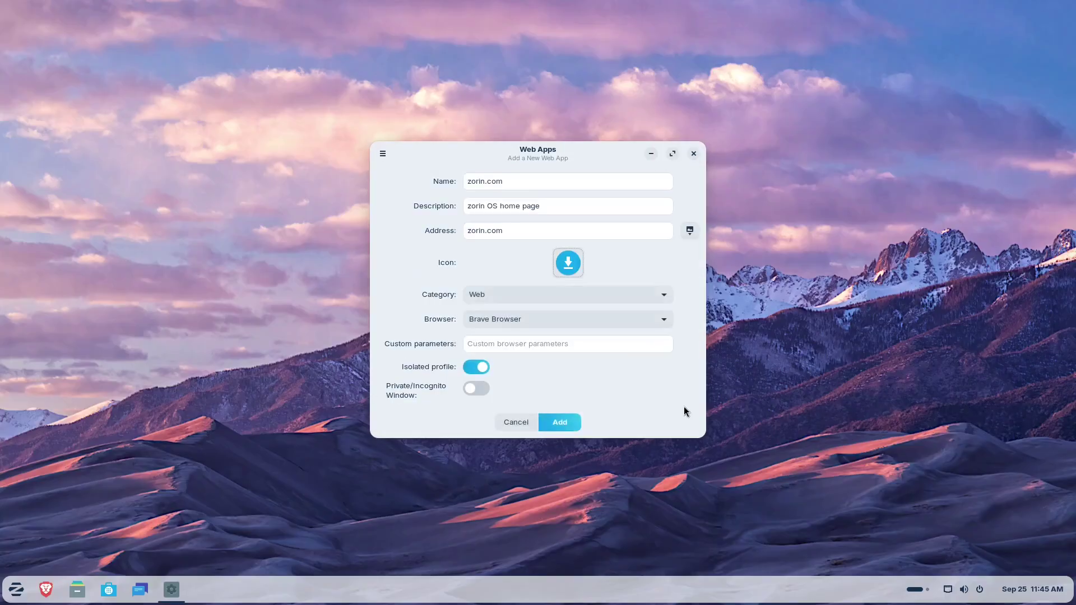
Step: Keep category Web and browser Brave Browser, then add the zorin.com web app
left_click(509, 298)
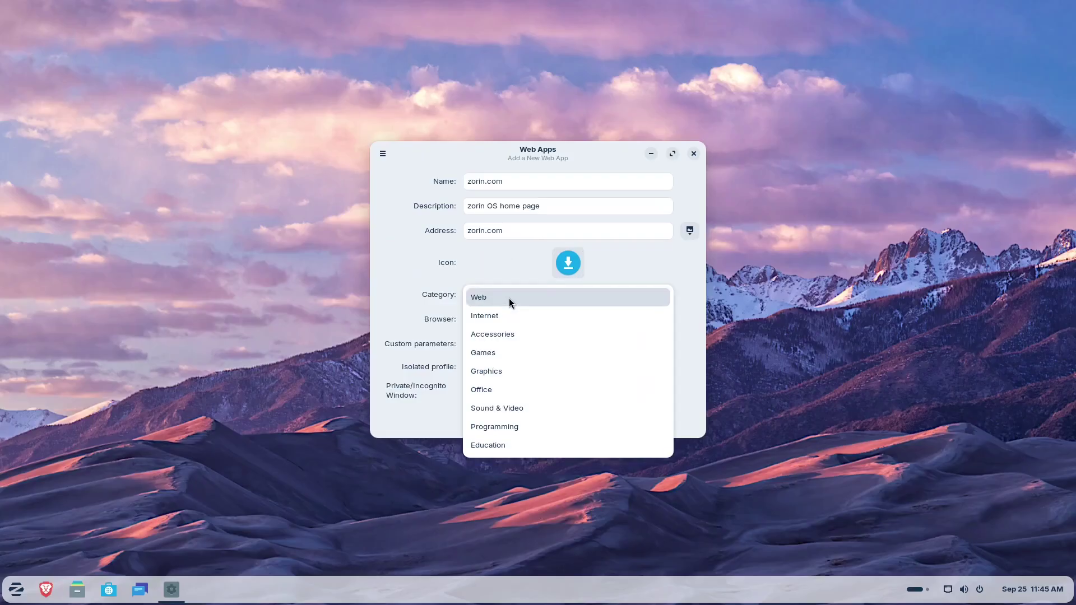
left_click(509, 297)
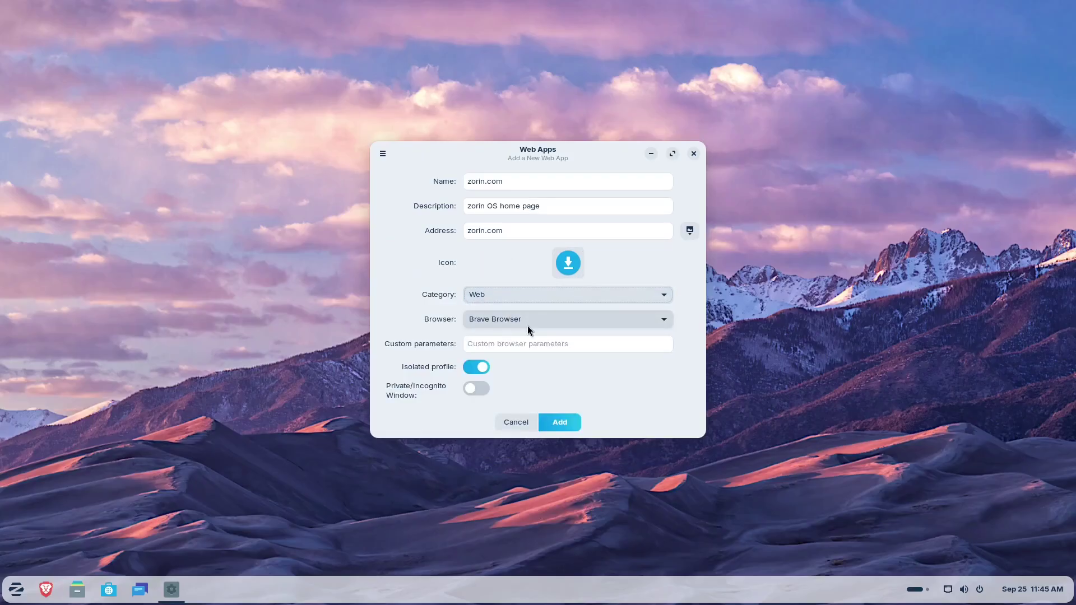
left_click(510, 327)
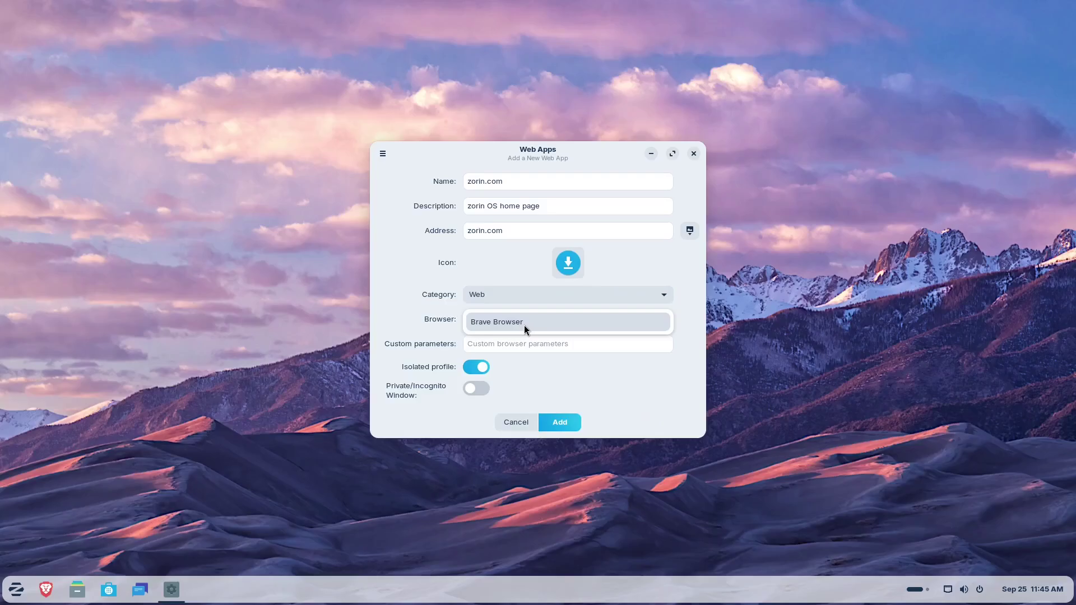
left_click(525, 328)
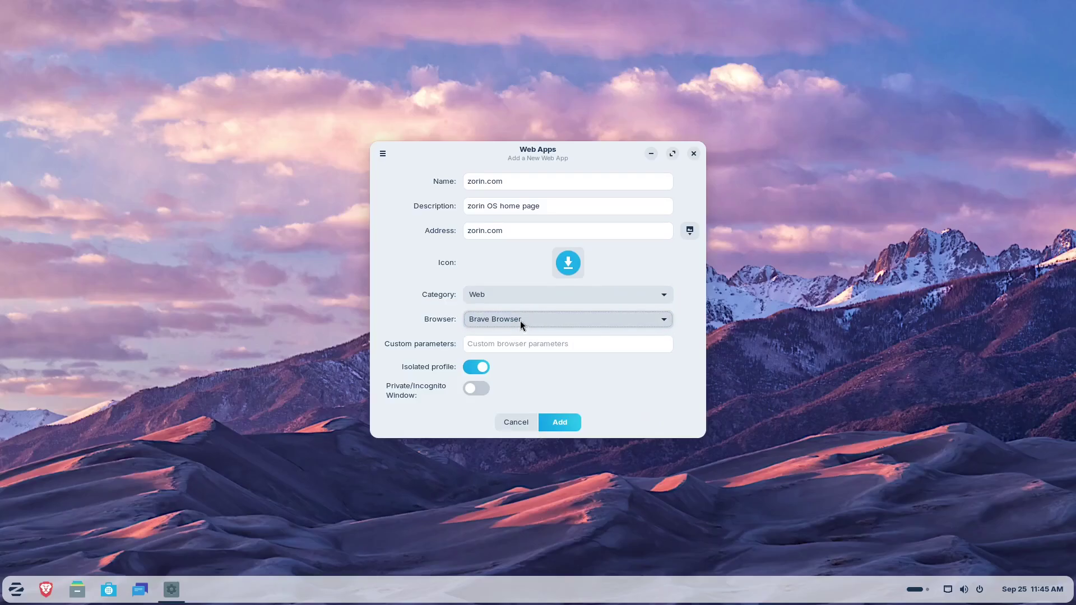
left_click(519, 317)
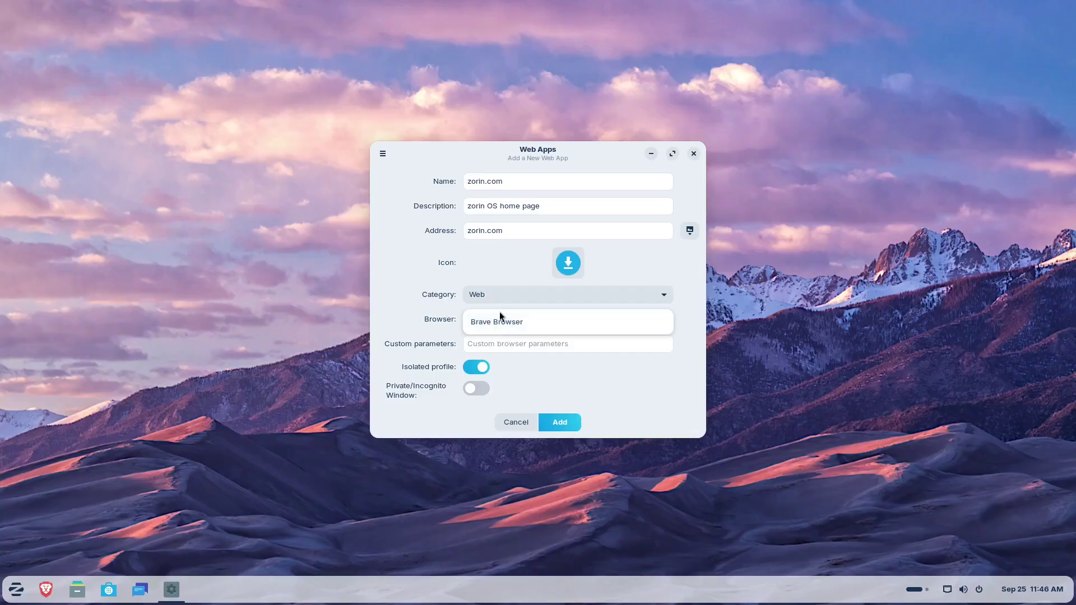
left_click(392, 324)
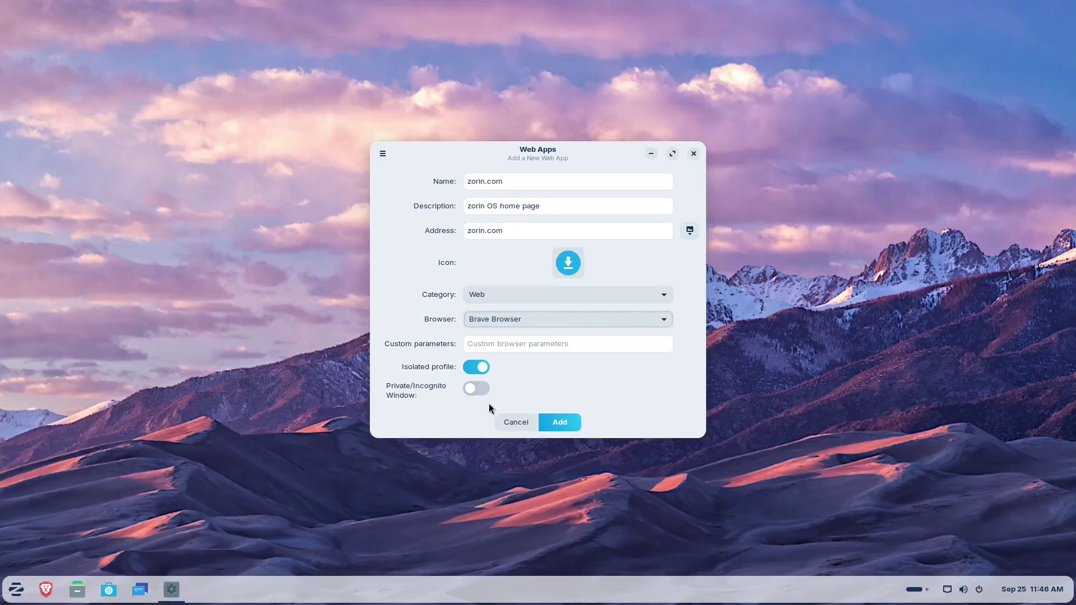
left_click(561, 422)
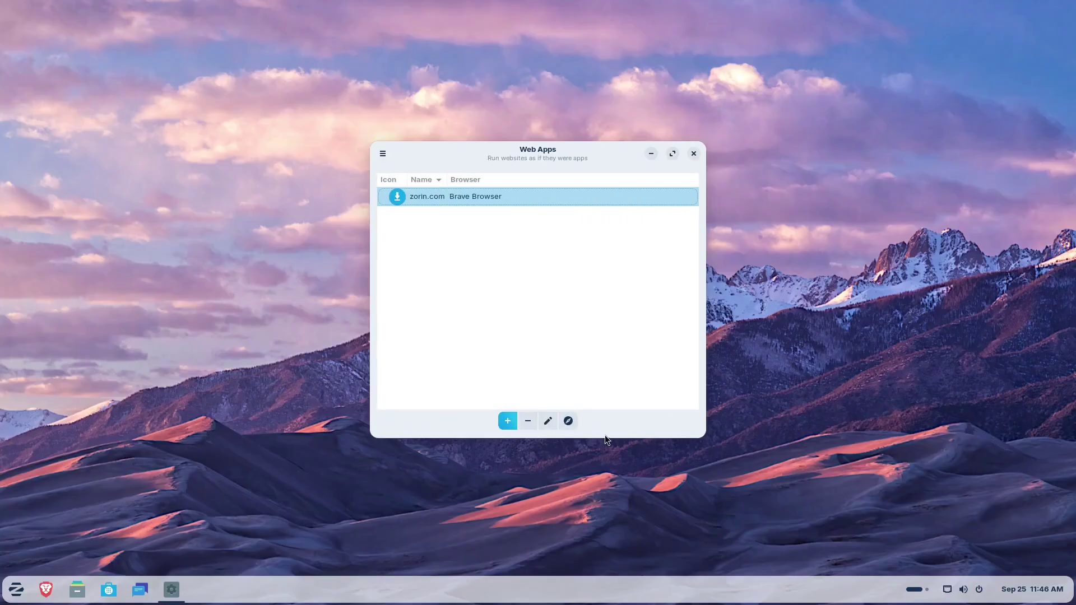
Step: Launch the zorin.com web app to view the Zorin OS home page, then close it and Web Apps
double_click(433, 200)
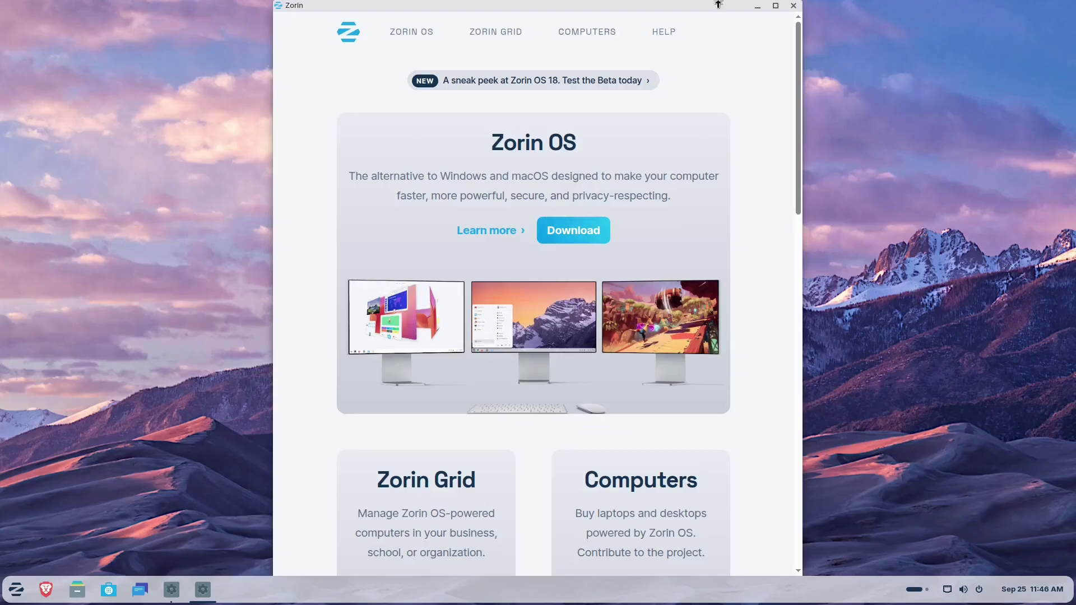
left_click_drag(718, 5, 688, 90)
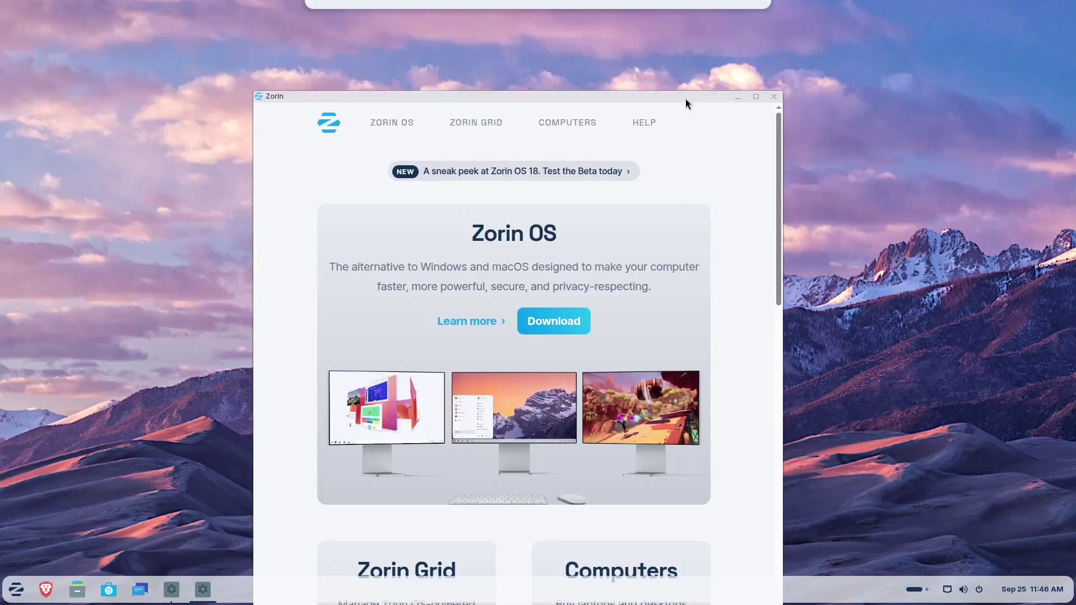
left_click(775, 92)
left_click(693, 154)
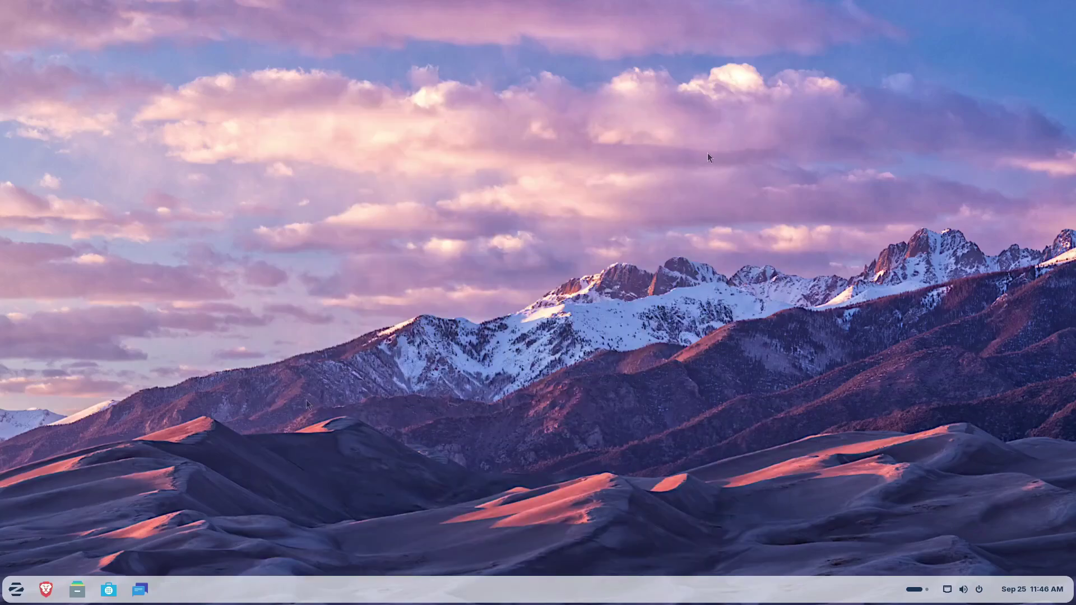
Step: Start a Microsoft 365 connection in Settings' Online Accounts, cancel it, and close Settings
right_click(519, 182)
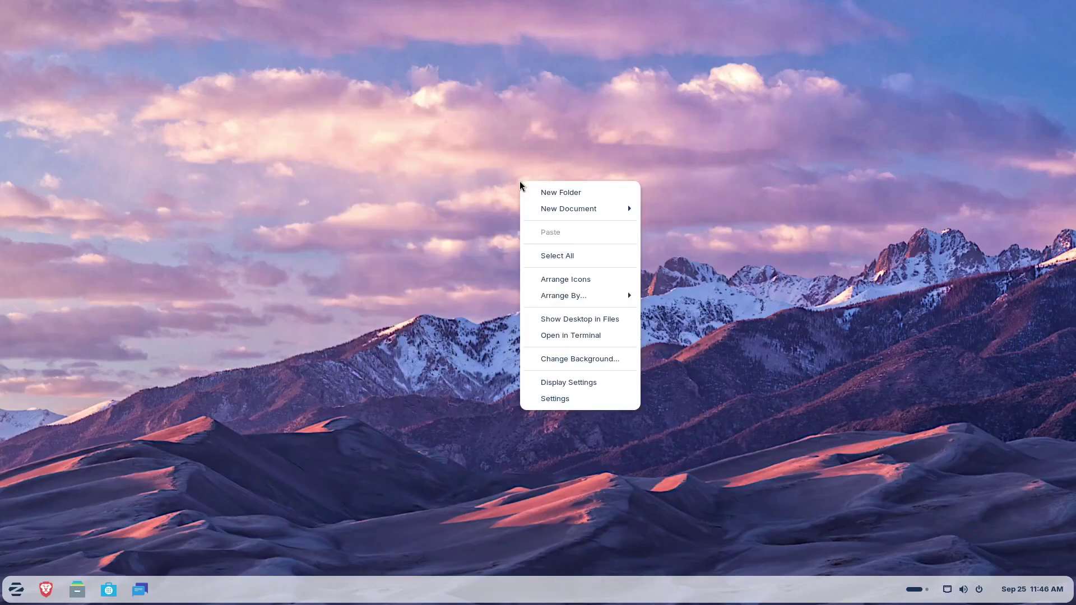
left_click(564, 400)
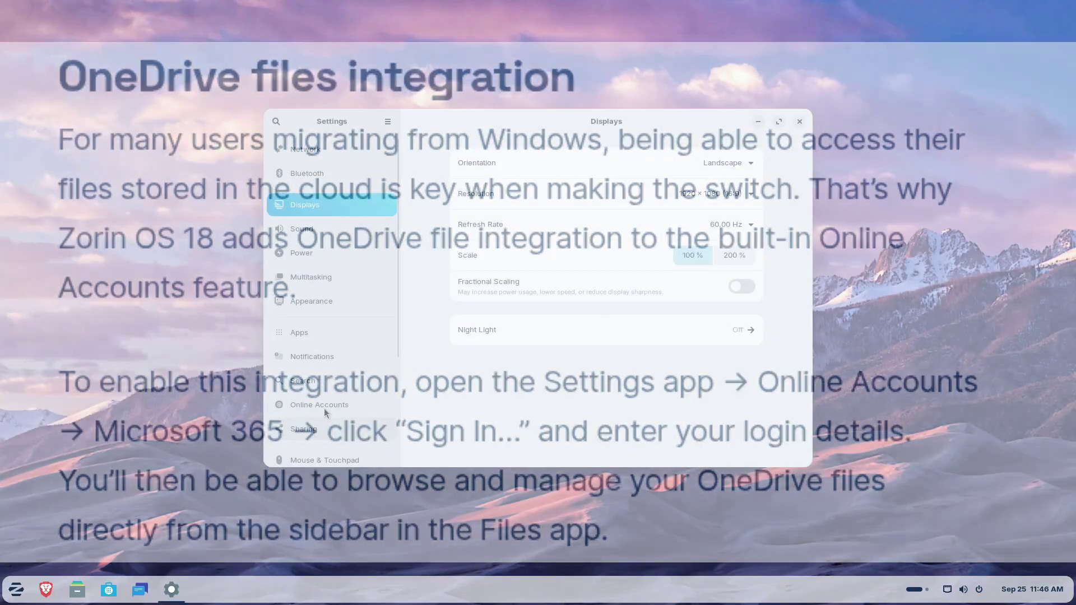
left_click(324, 408)
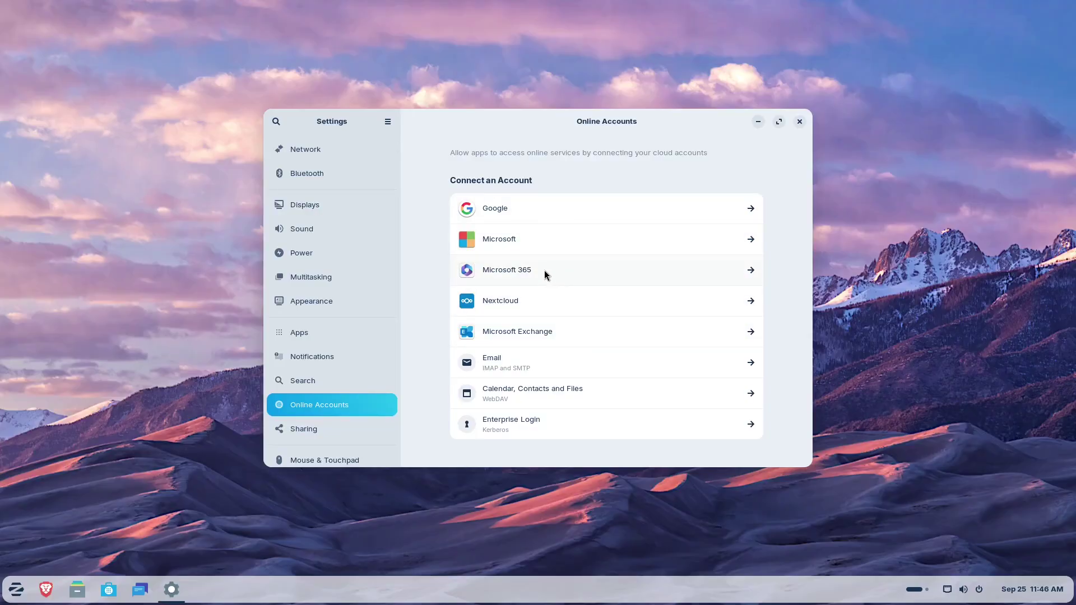
left_click(545, 271)
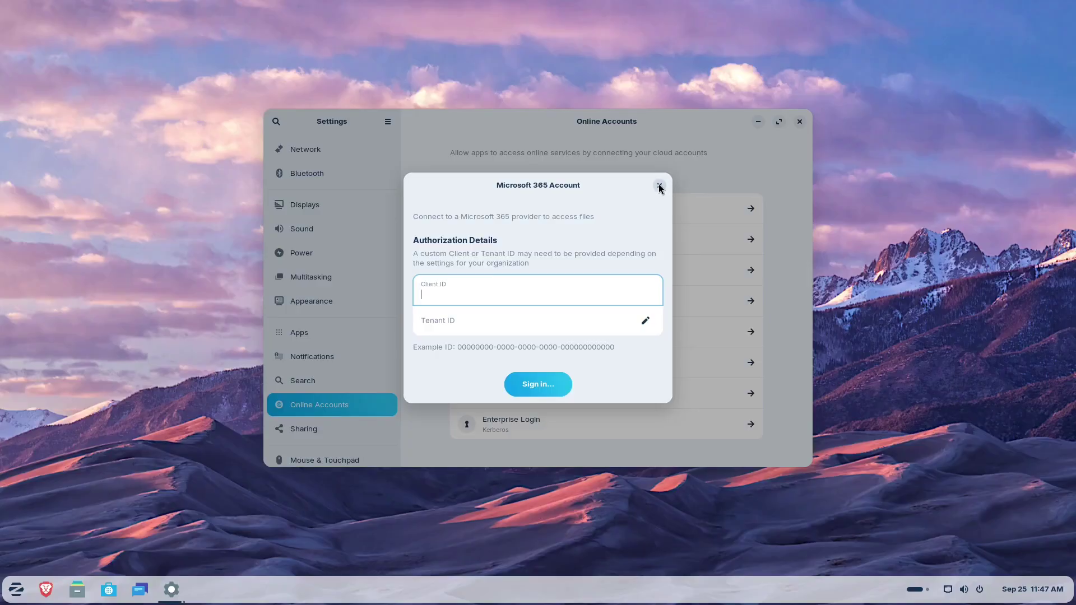
left_click(660, 186)
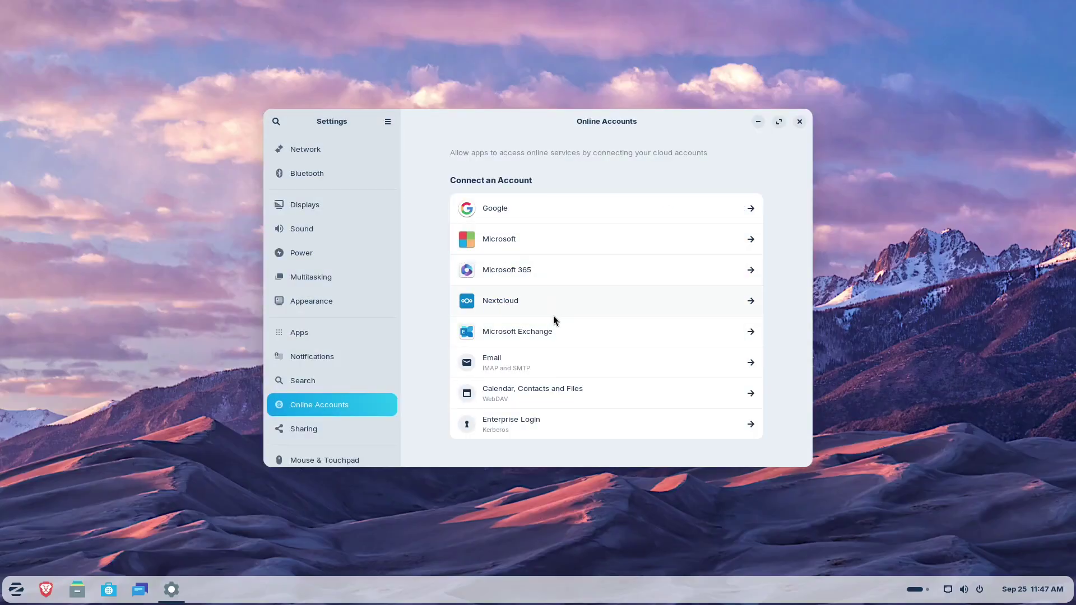
left_click(800, 122)
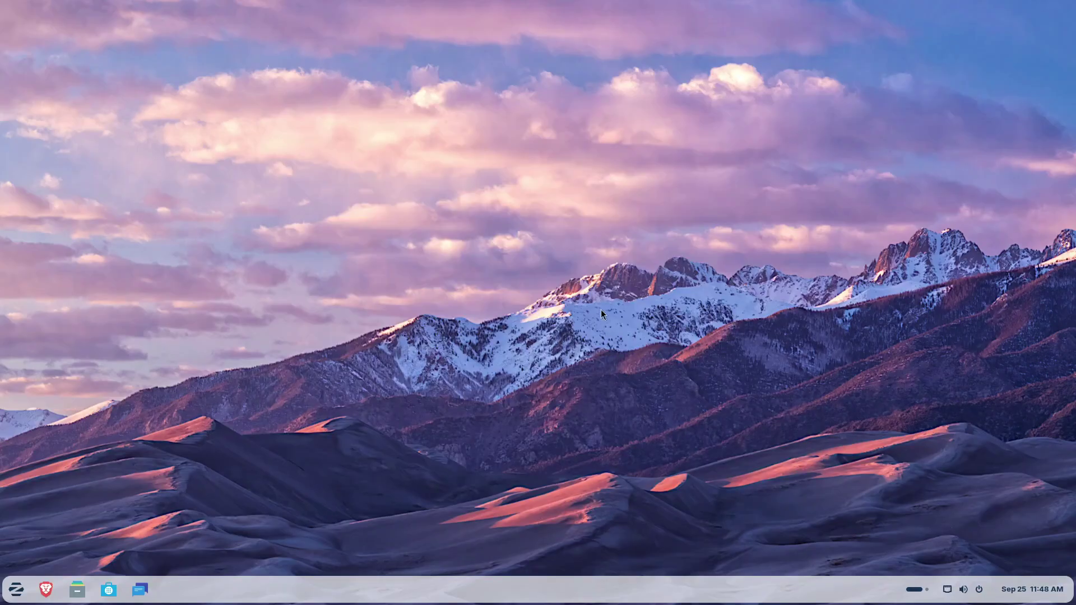
Step: Search 'zori' in the overview and launch Zorin Appearance
key("super")
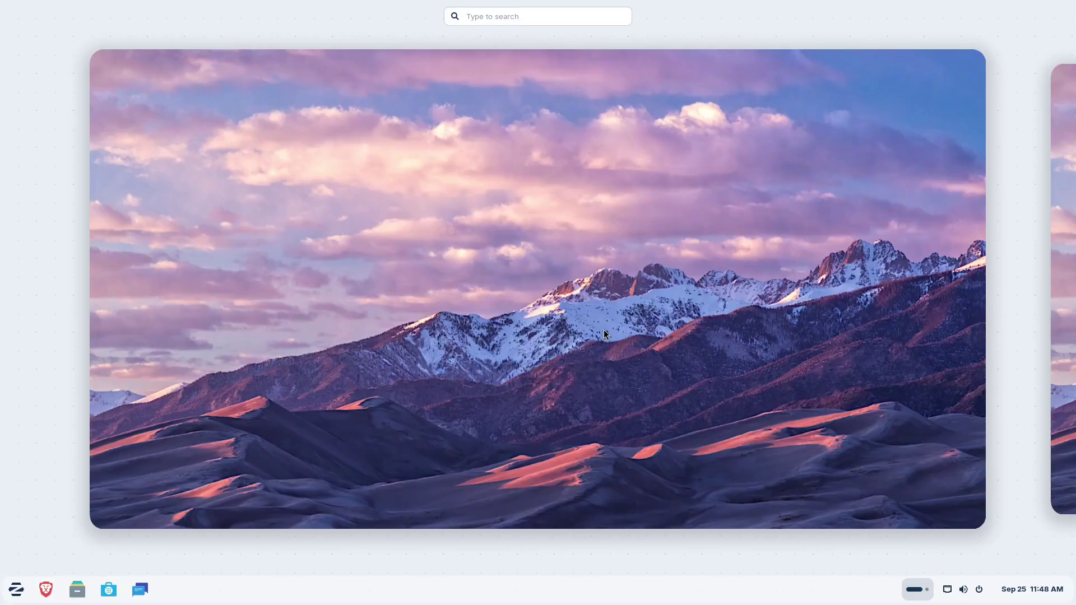
type("zori")
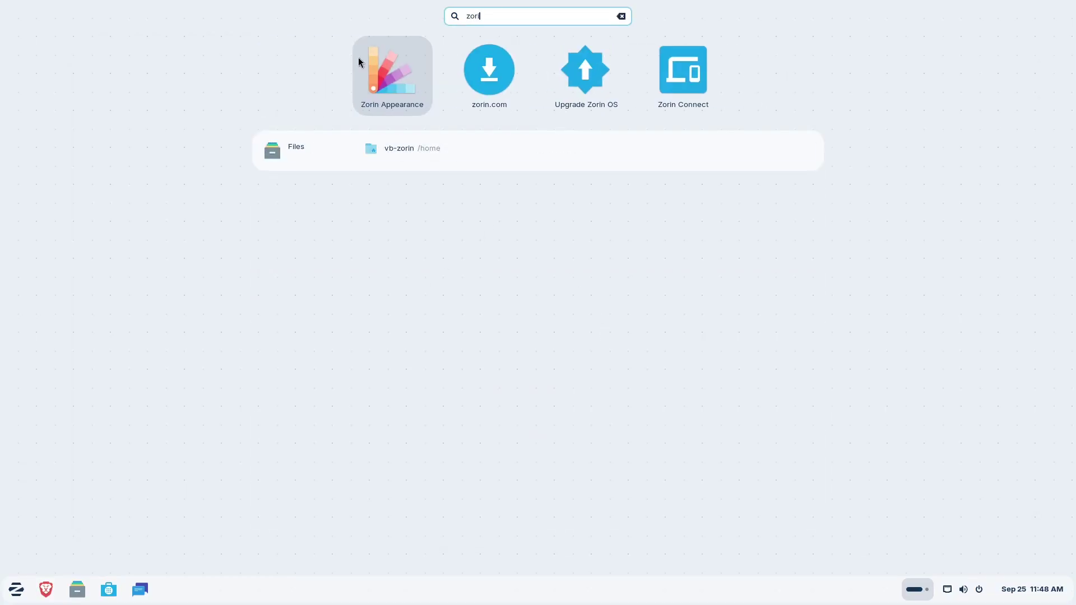
left_click(381, 62)
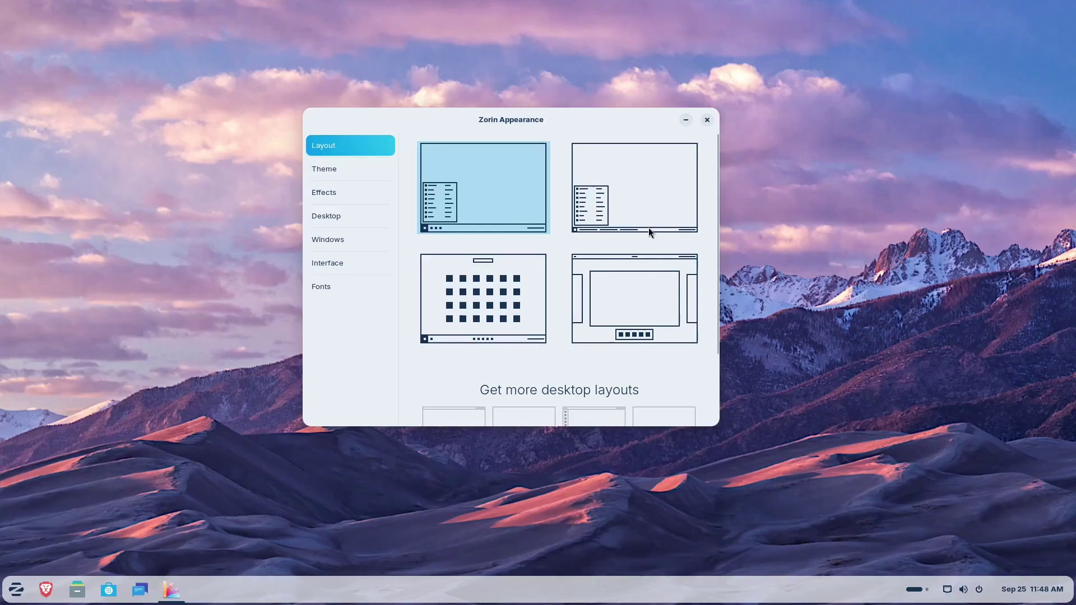
Step: Apply the second desktop layout with a full-width taskbar listing windows by name
left_click(17, 590)
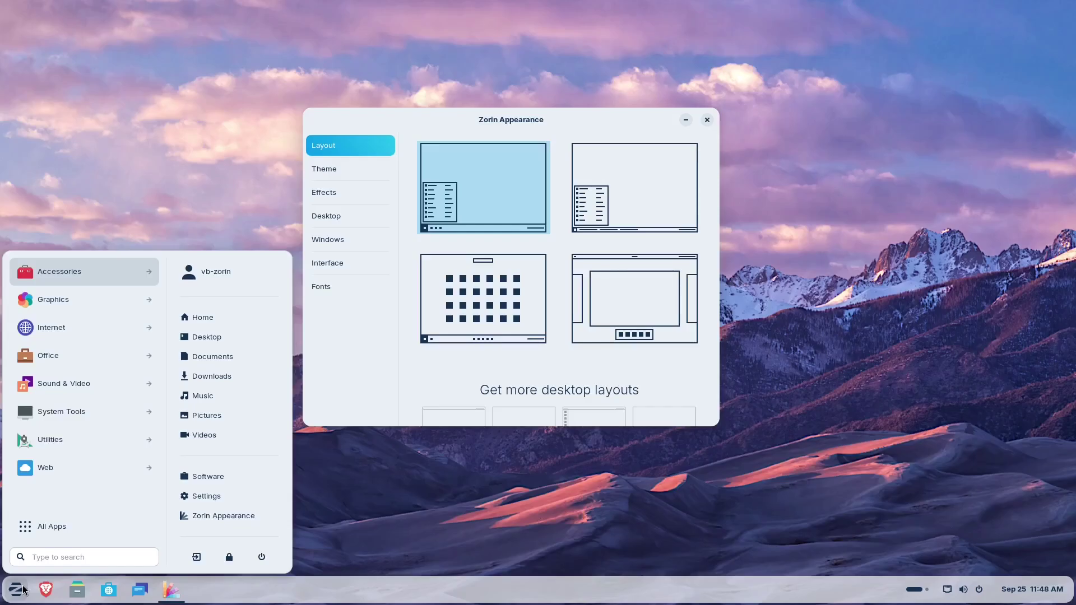
left_click(187, 194)
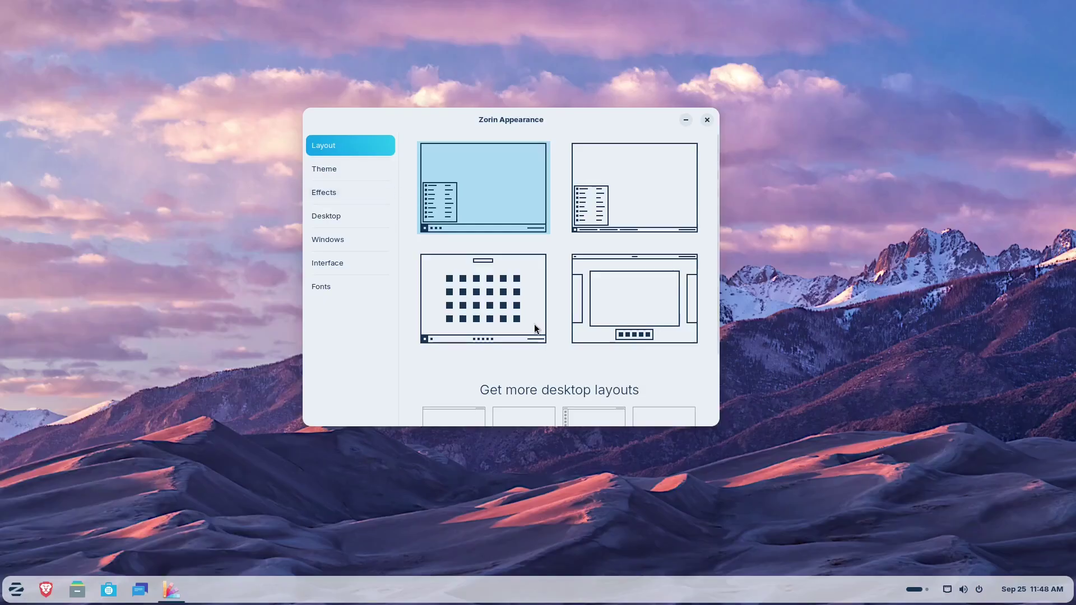
scroll(536, 322, "down", 3)
scroll(544, 278, "up", 3)
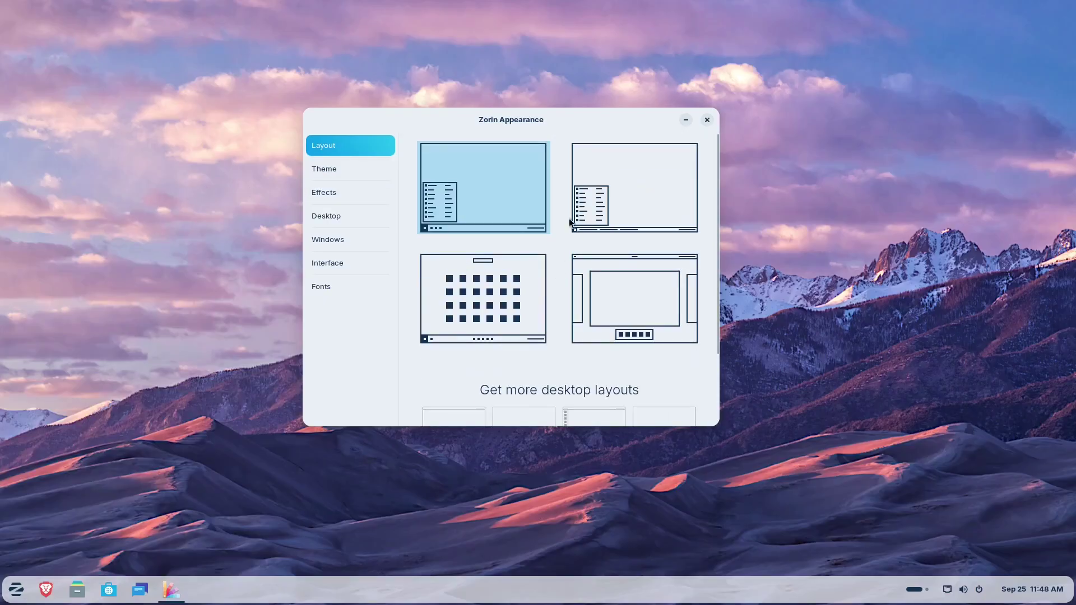
left_click(644, 183)
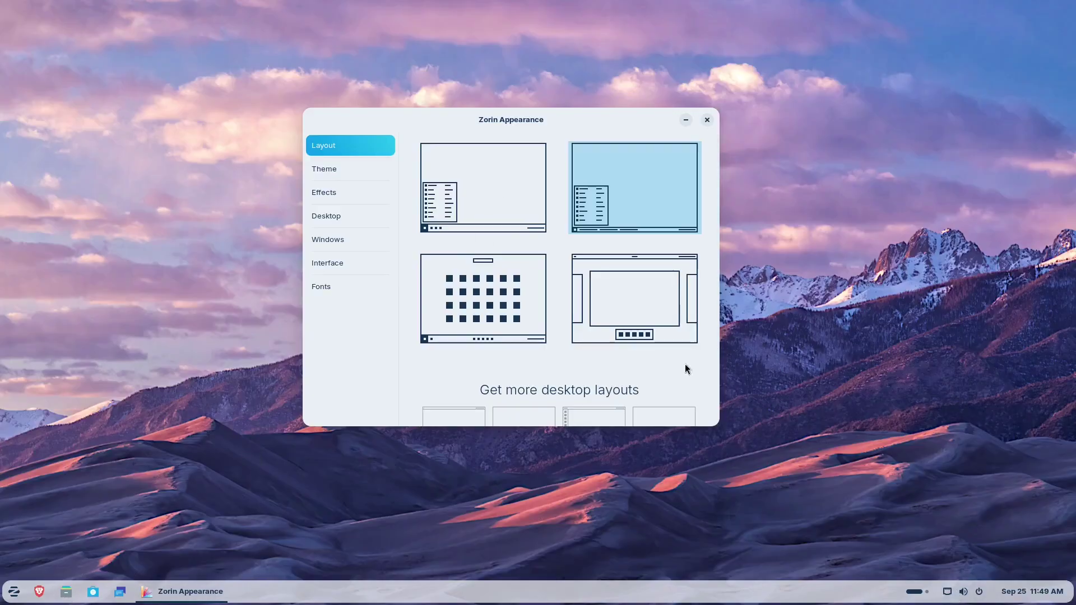
Step: Reapply the first desktop layout, then switch to the second layout again
left_click(493, 211)
left_click(494, 213)
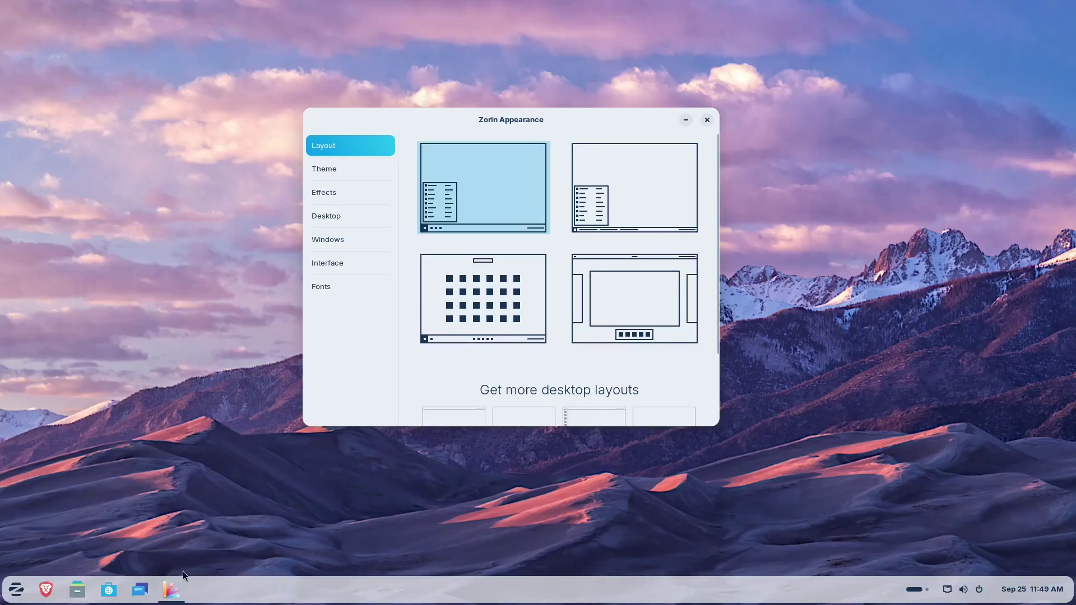
mouse_move(178, 593)
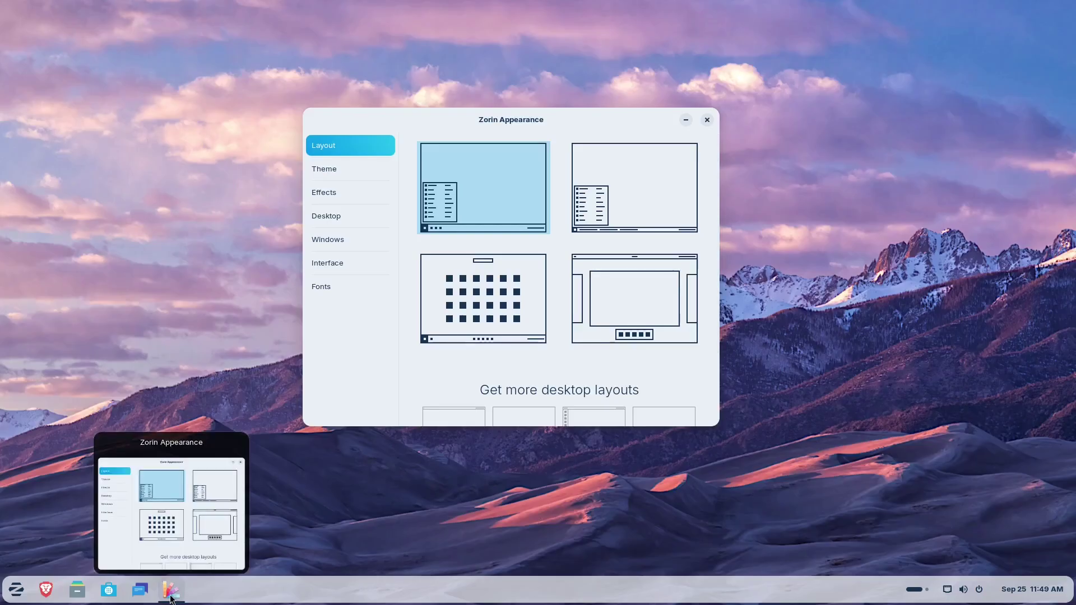
left_click(668, 172)
Step: Apply the third layout with centred taskbar icons and preview its app grid
mouse_move(194, 598)
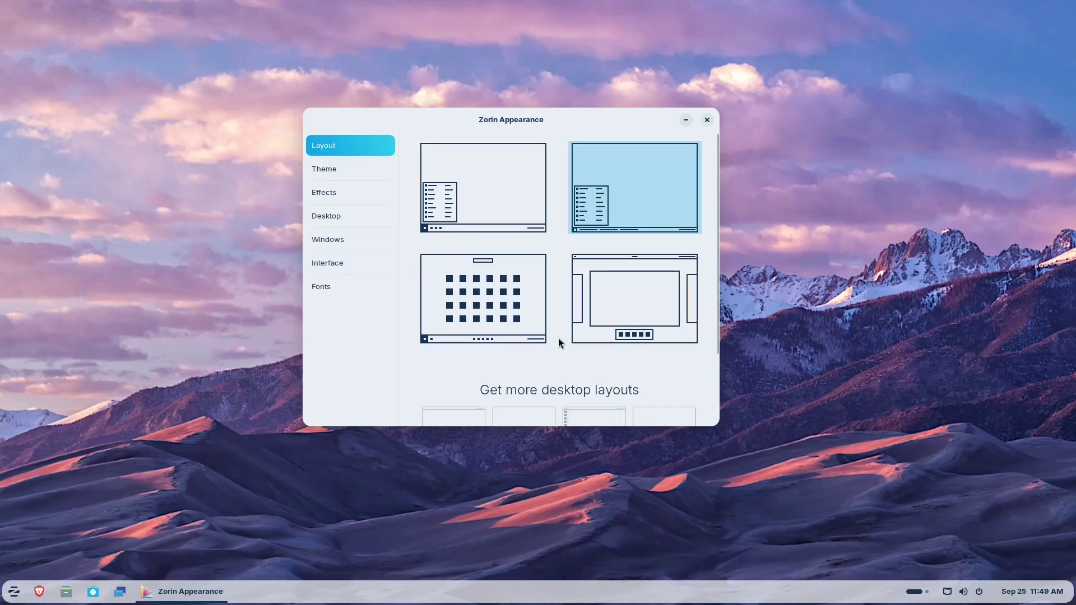
left_click(483, 306)
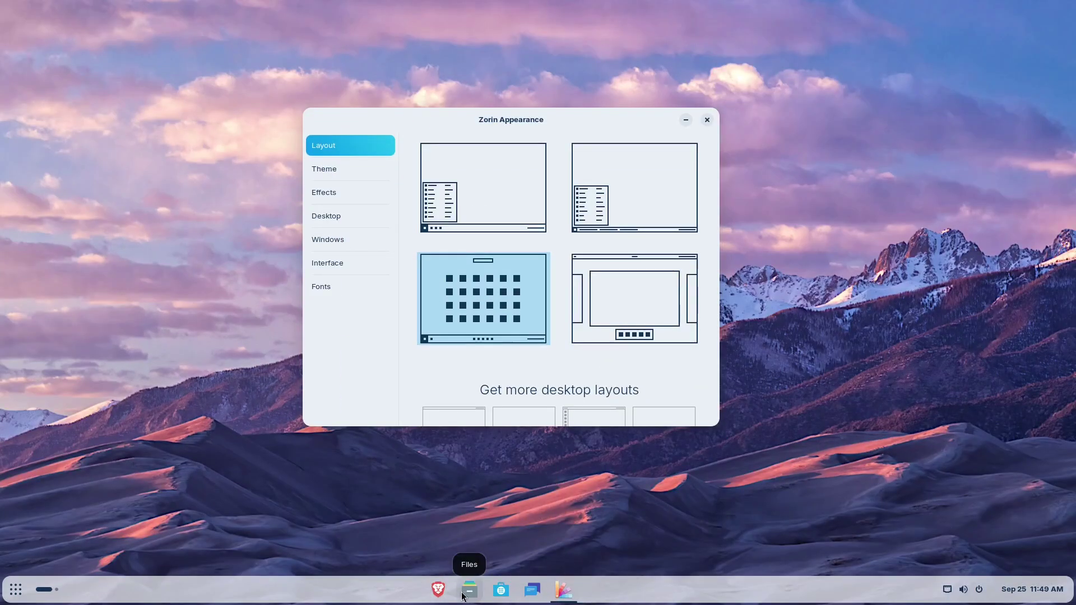
left_click(15, 592)
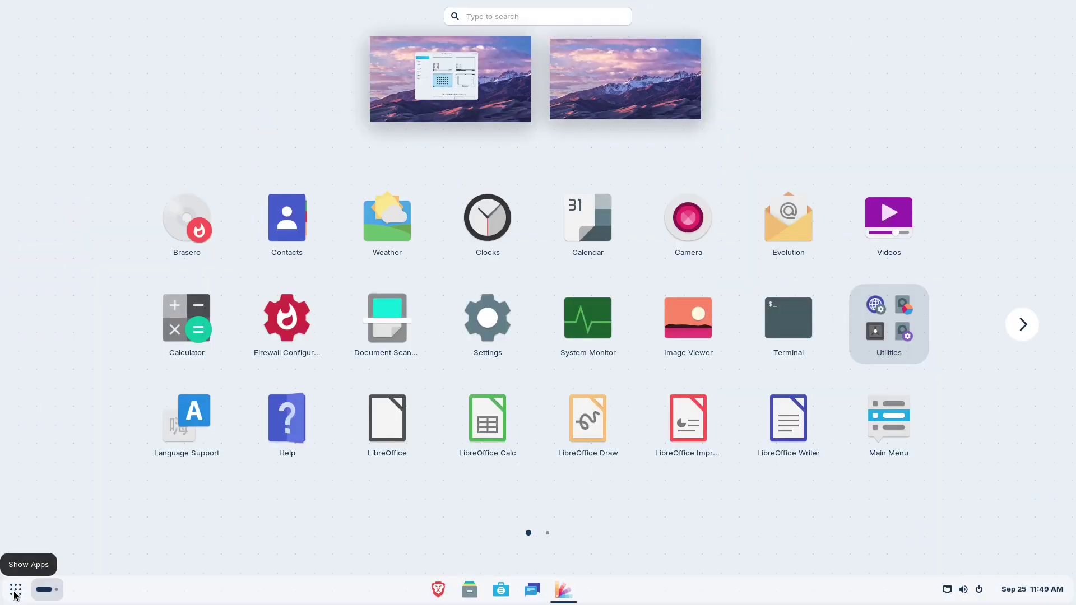
left_click(15, 592)
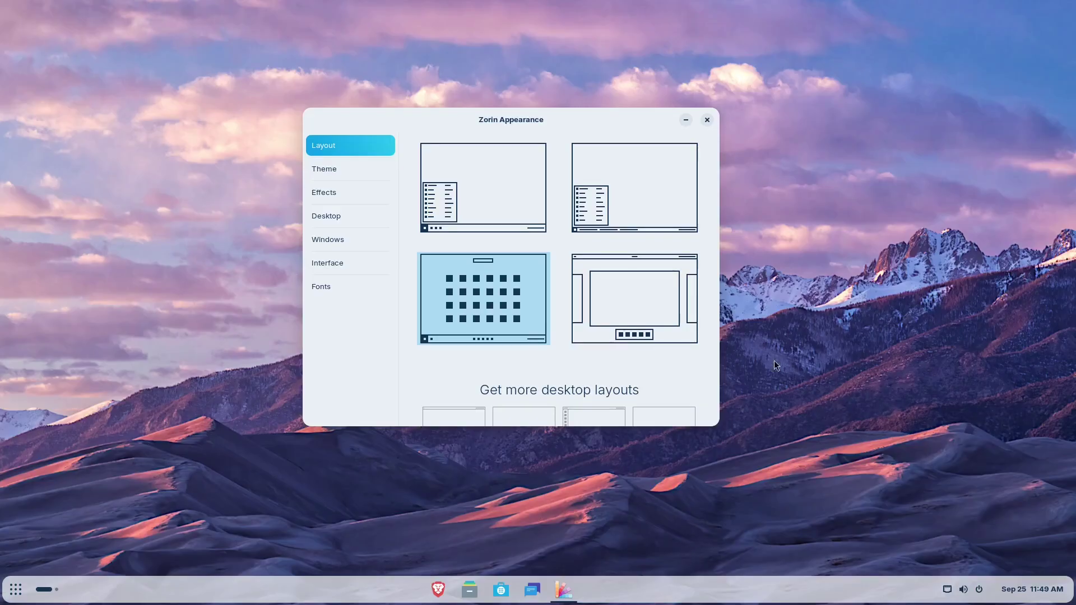
Step: Apply the fourth top-bar layout, check its Activities overview, then restore the first layout
left_click(620, 311)
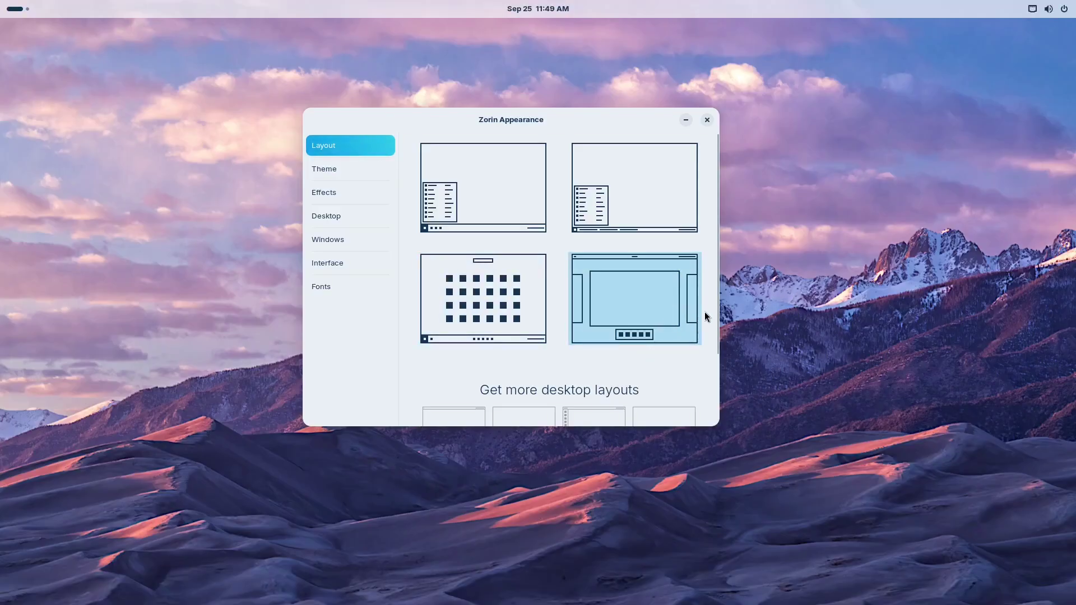
left_click(14, 9)
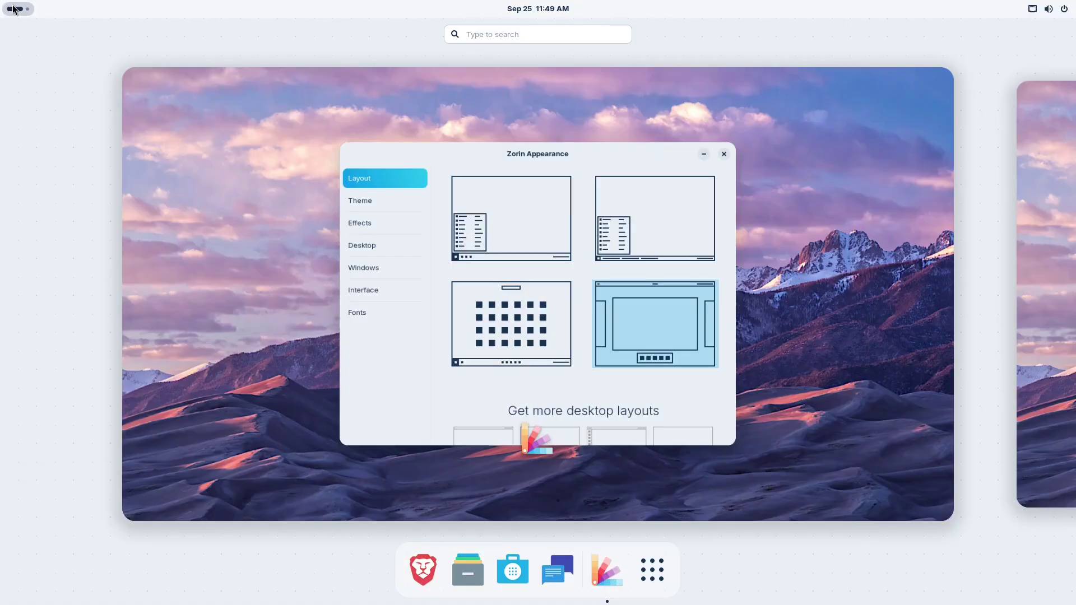
left_click(14, 9)
scroll(586, 345, "down", 3)
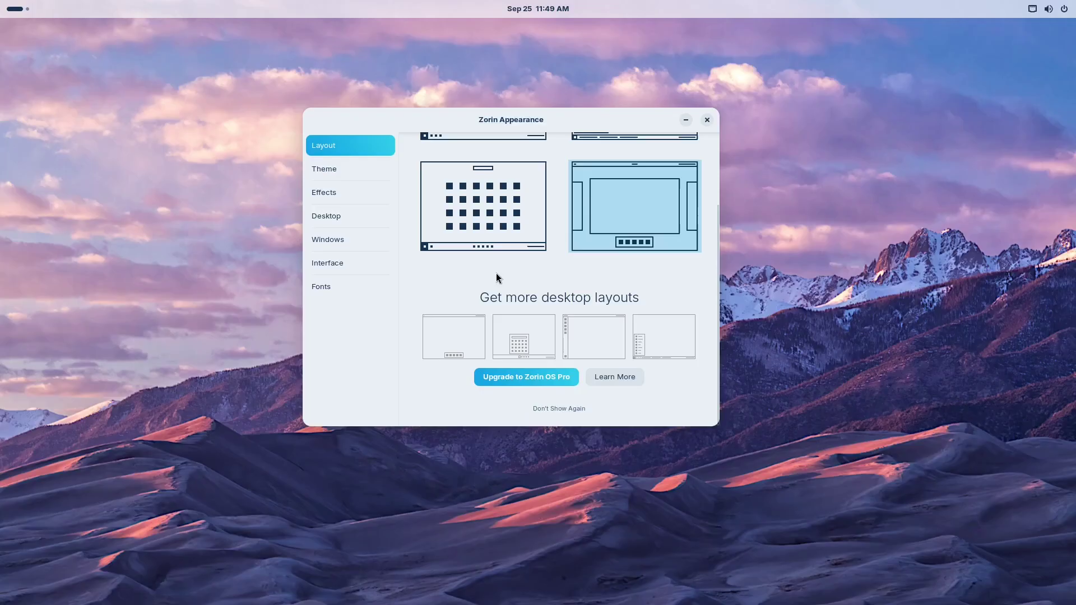
scroll(508, 285, "up", 3)
left_click(541, 224)
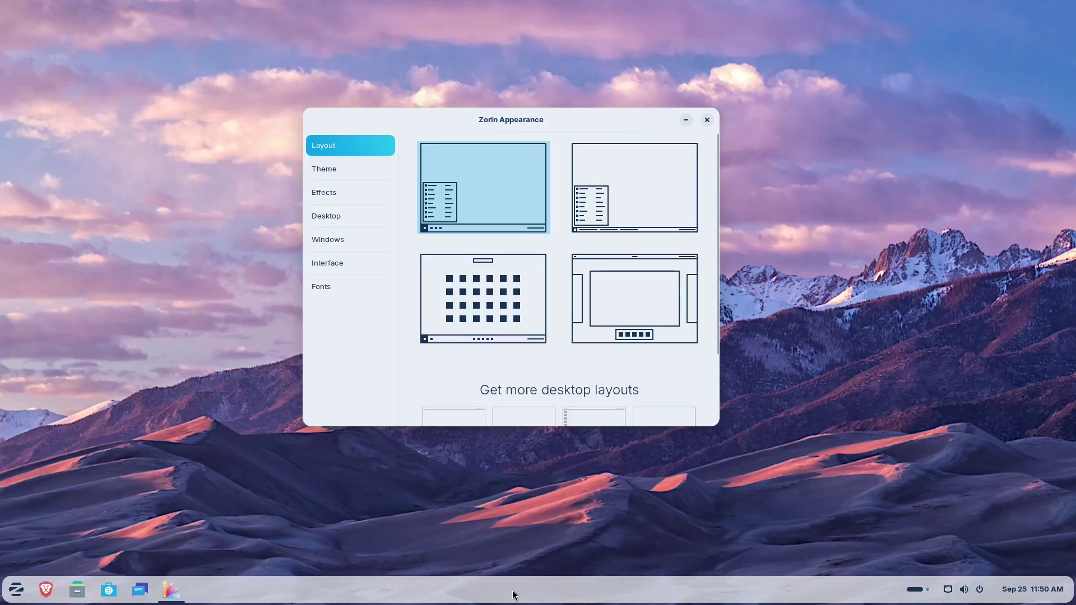
Step: Open Taskbar Settings from the taskbar's right-click menu
left_click(593, 593)
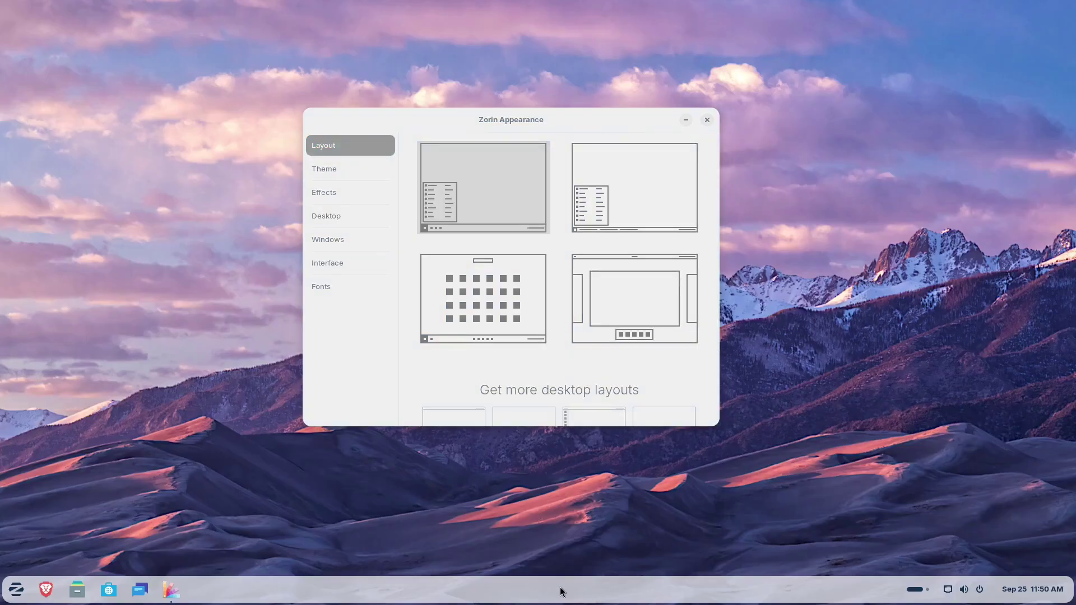
right_click(523, 598)
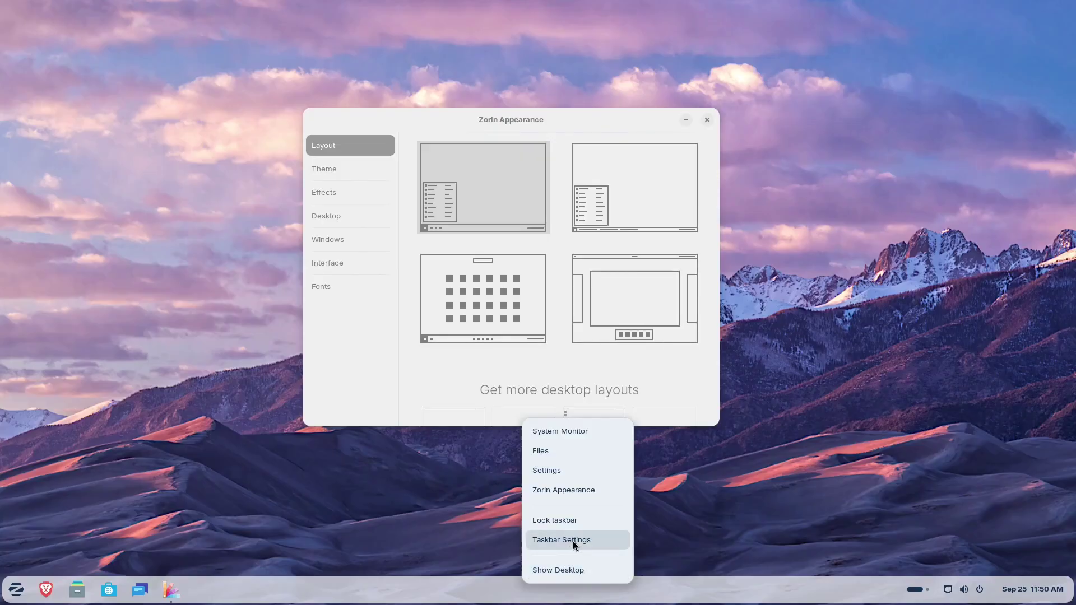
right_click(672, 592)
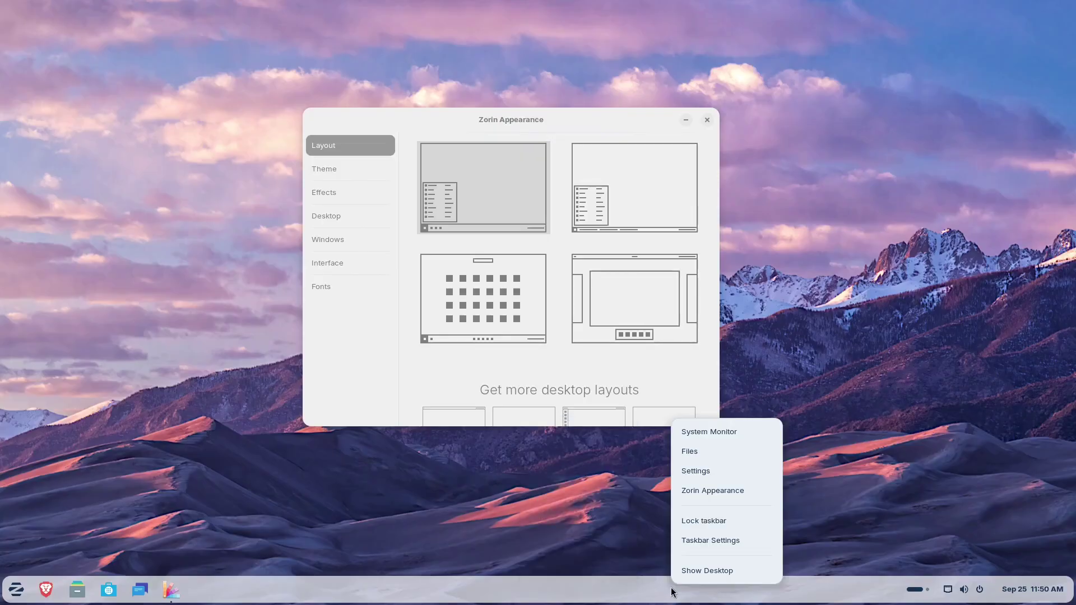
left_click(705, 541)
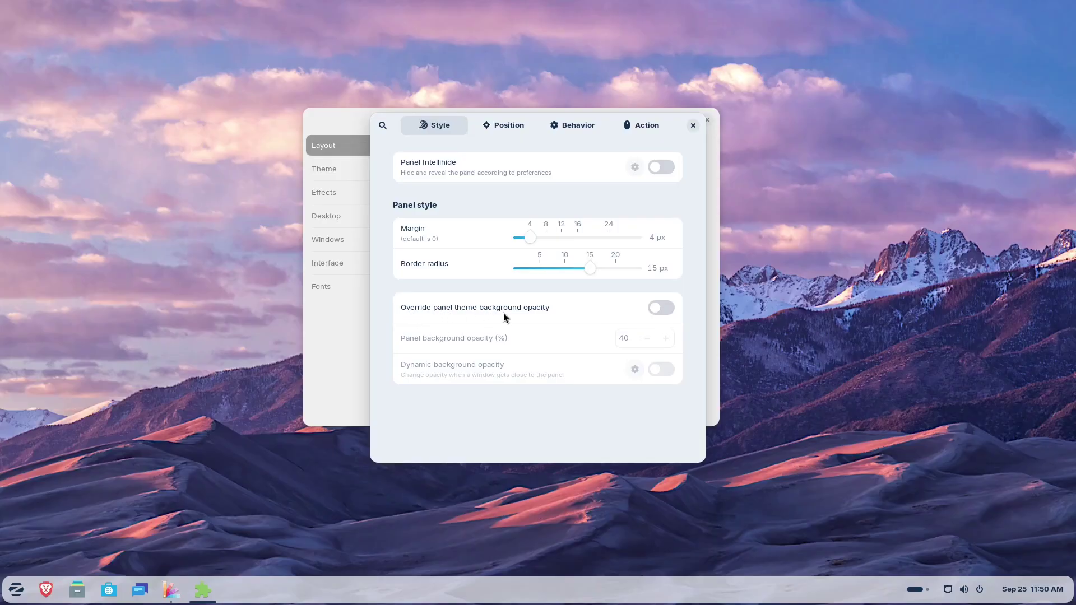
Step: Override the panel theme background opacity and lower it from 40 to 25%
left_click(658, 310)
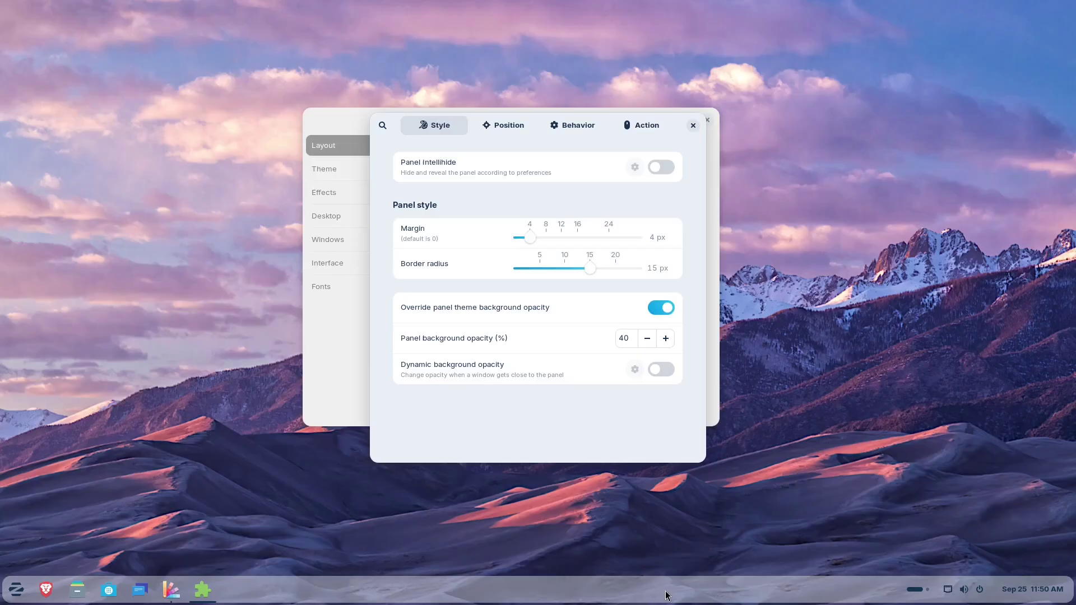
left_click(648, 340)
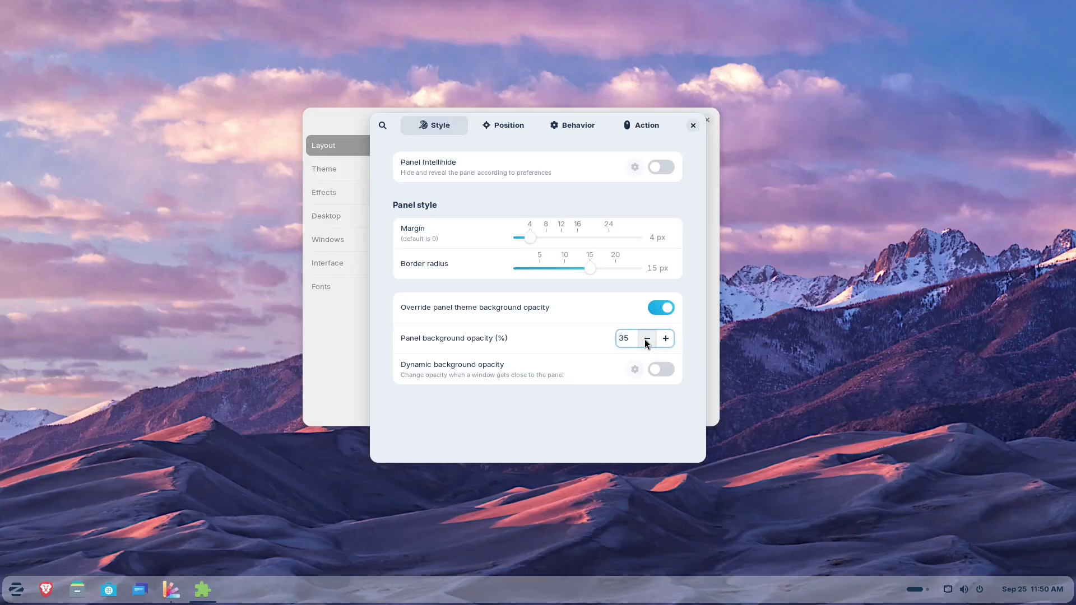
left_click(647, 339)
left_click(647, 339)
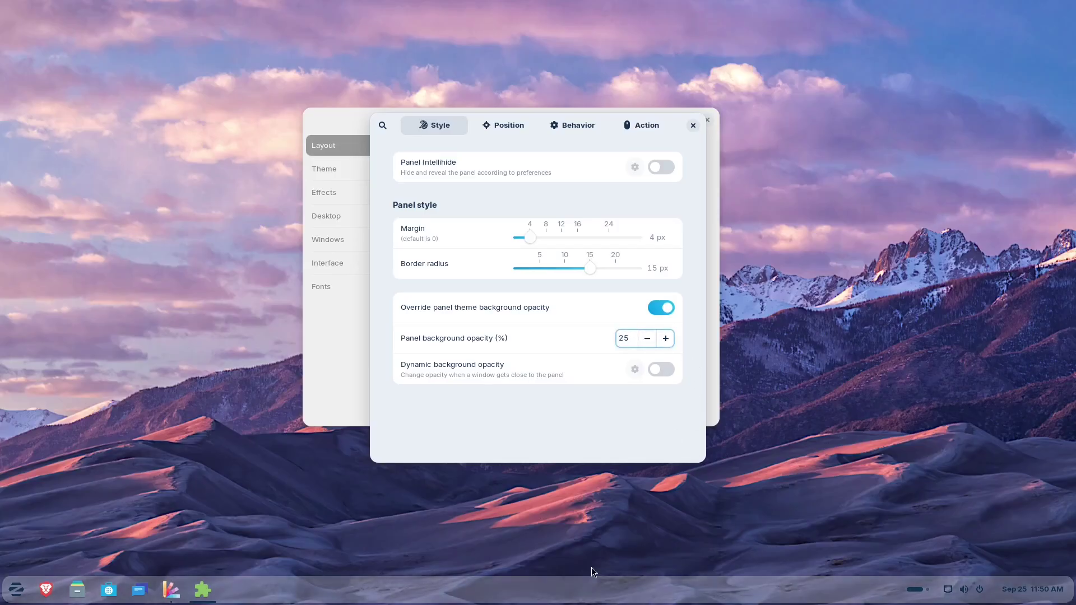
left_click(505, 125)
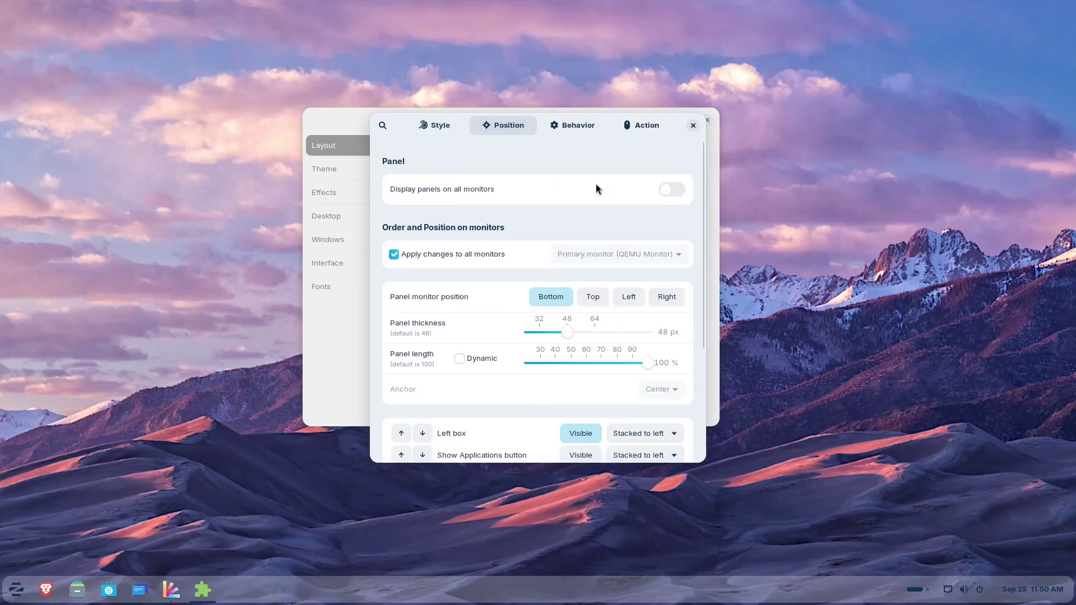
Step: Move the taskbar to the top of the screen and thin the panel to about 40 px
left_click(594, 297)
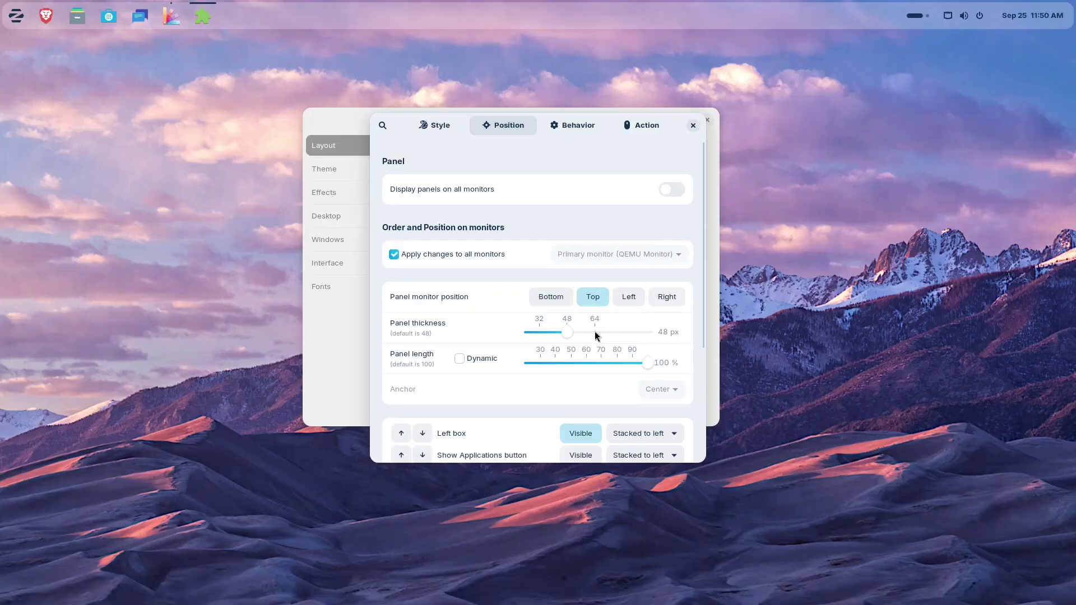
left_click_drag(567, 332, 556, 332)
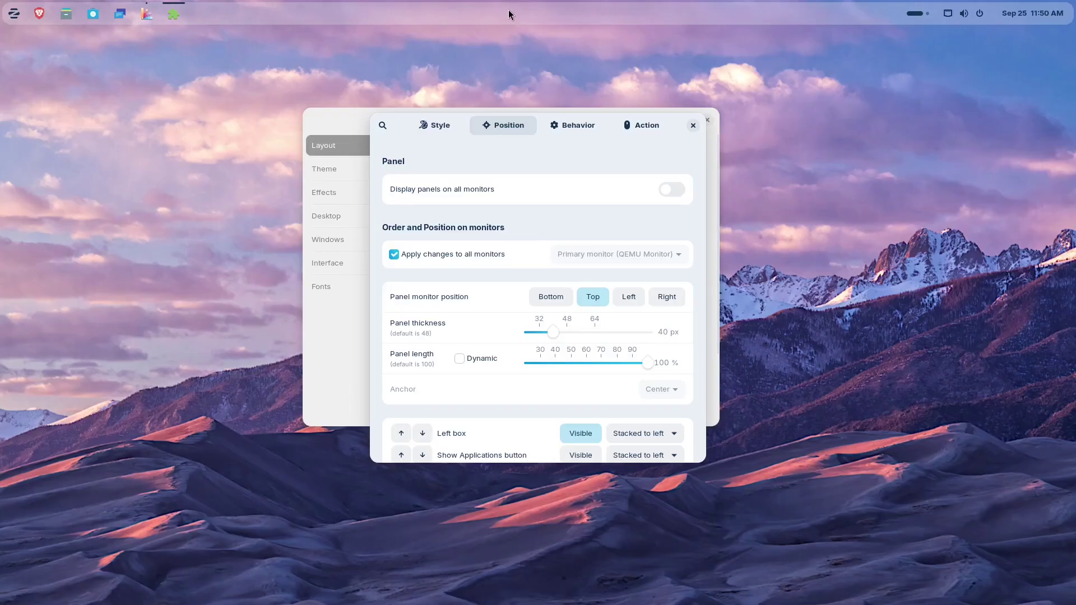
scroll(493, 426, "down", 1)
scroll(493, 423, "down", 3)
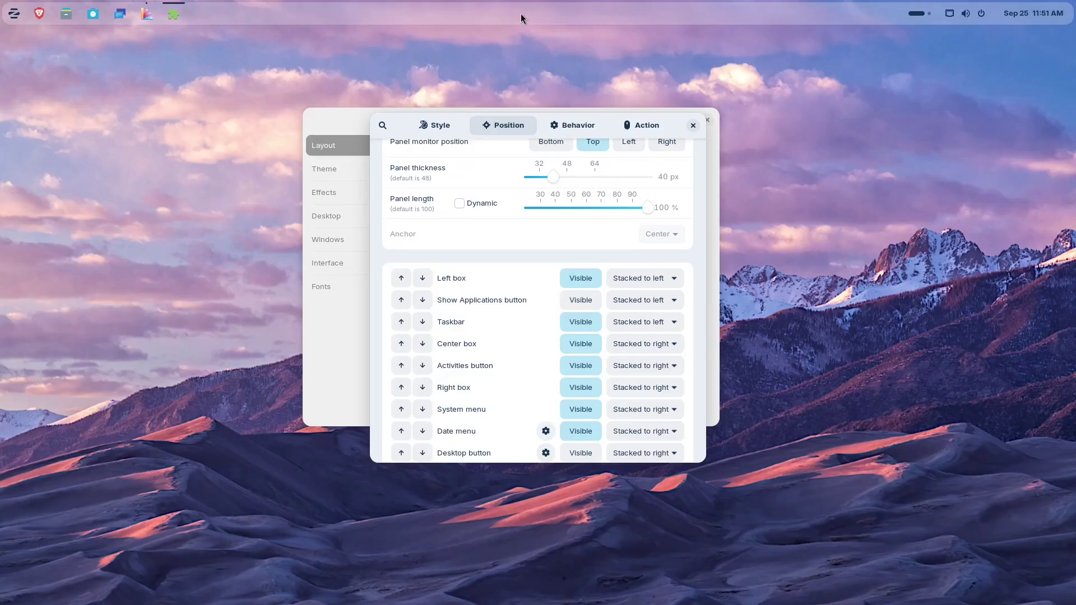
scroll(472, 418, "down", 1)
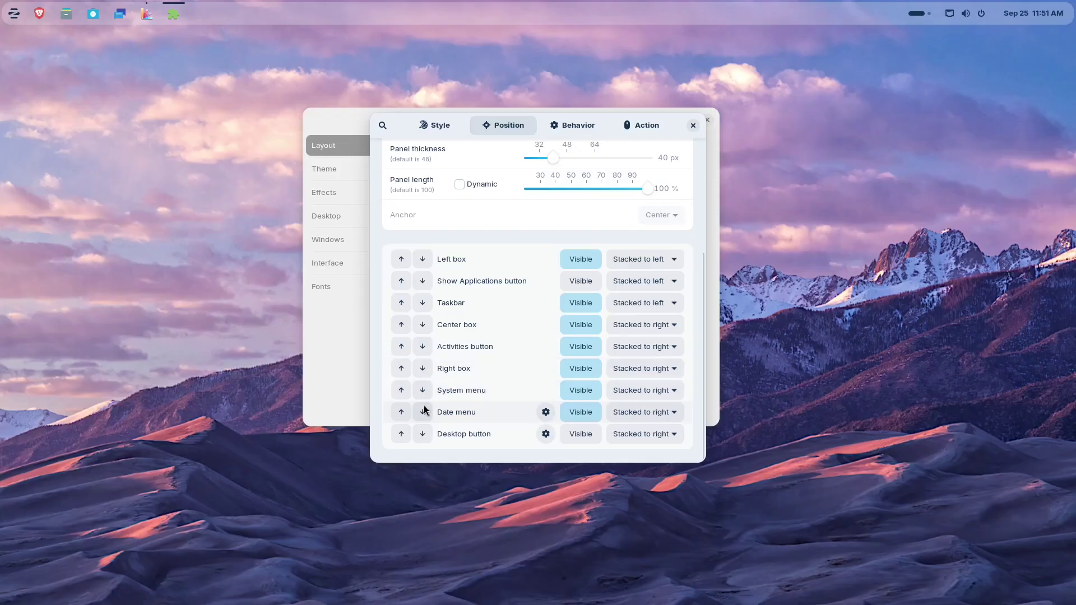
Step: Move the Date menu up three places and set its position to Monitor Center
left_click(402, 413)
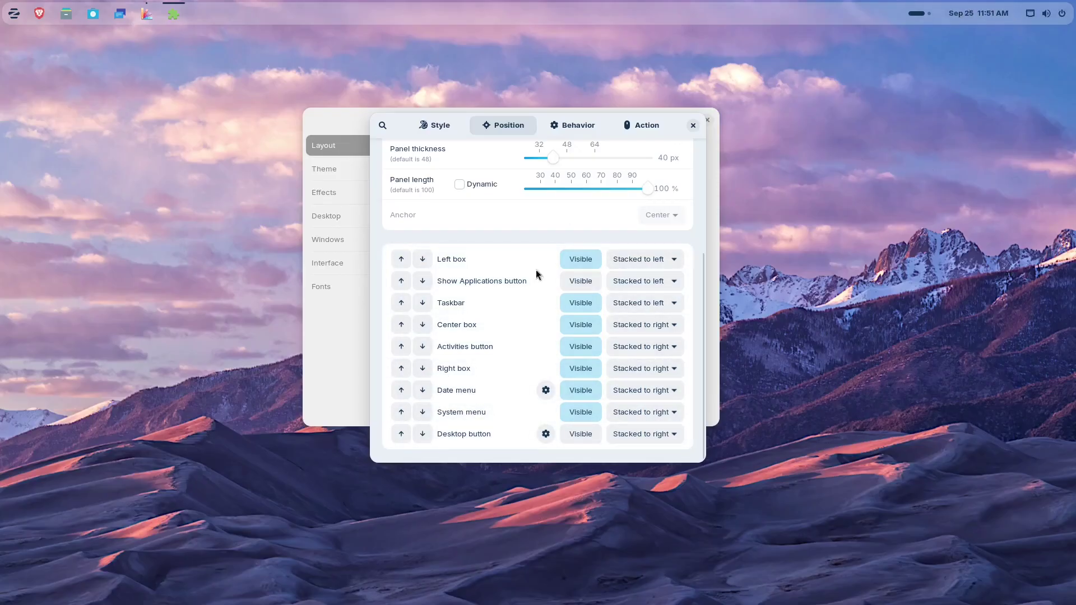
left_click(401, 390)
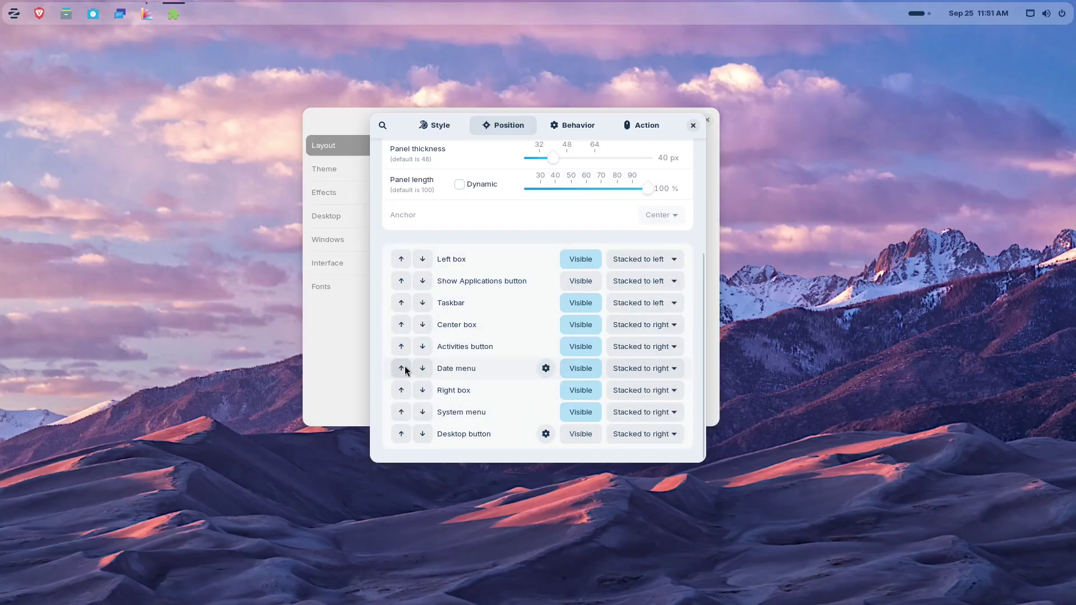
left_click(402, 368)
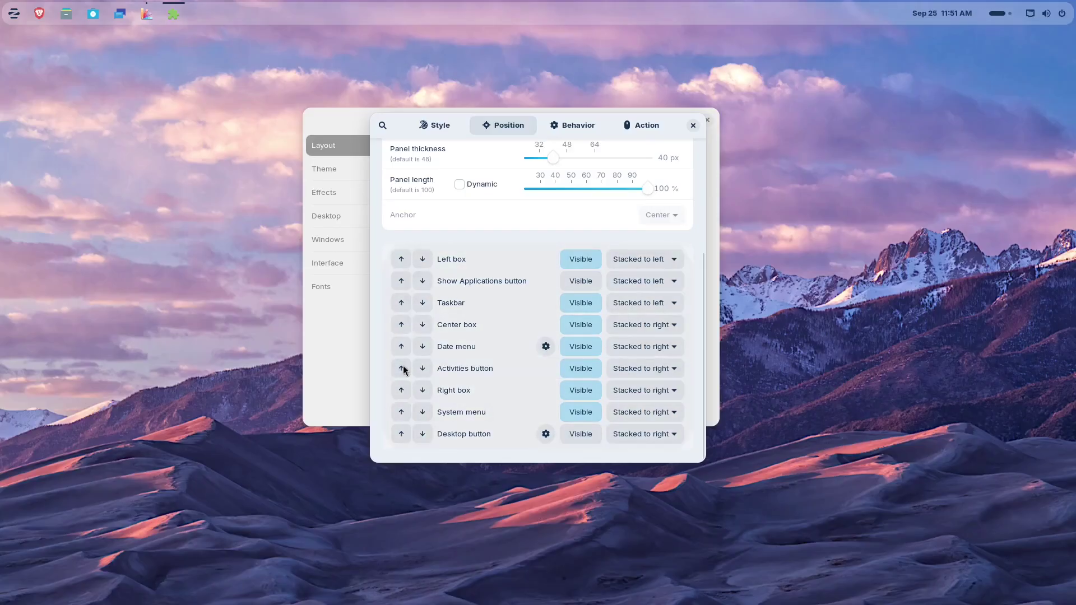
left_click(658, 349)
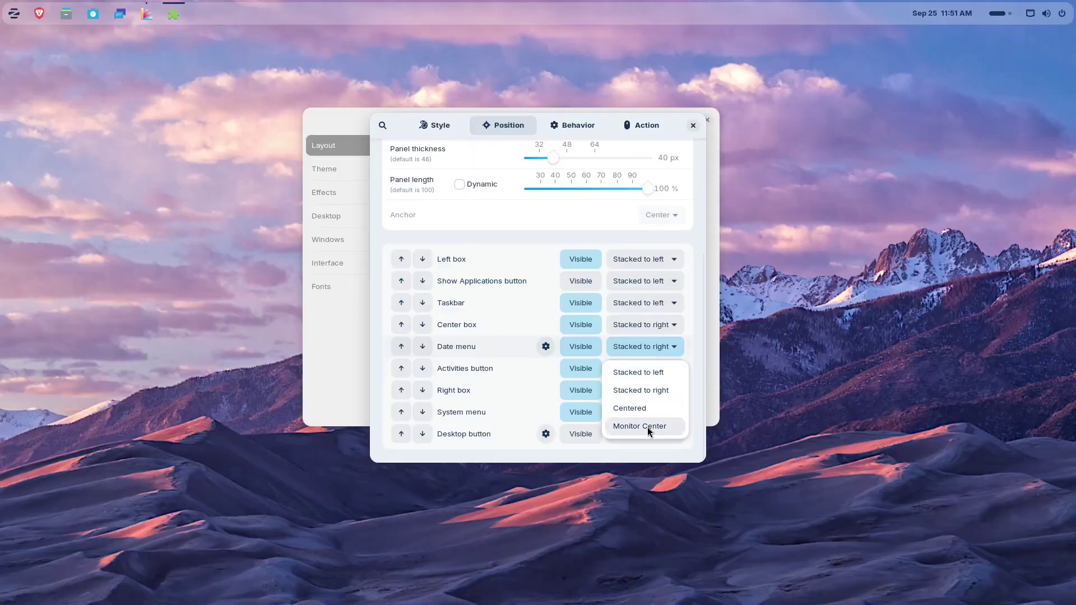
left_click(647, 427)
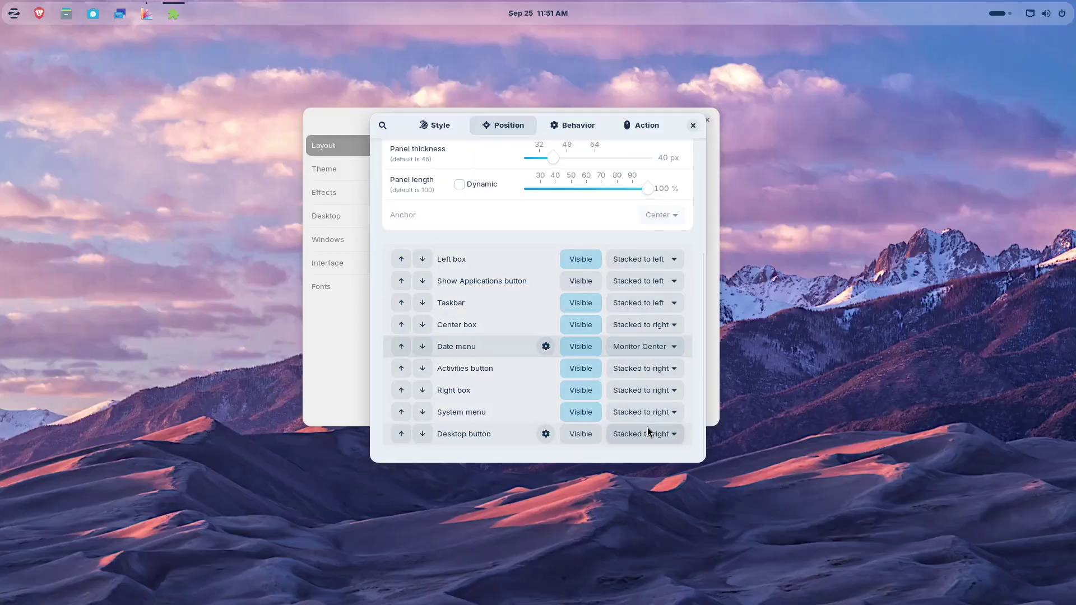
Step: Check the centred clock's calendar and the Behavior settings, then close Taskbar Settings
left_click(535, 11)
left_click(535, 11)
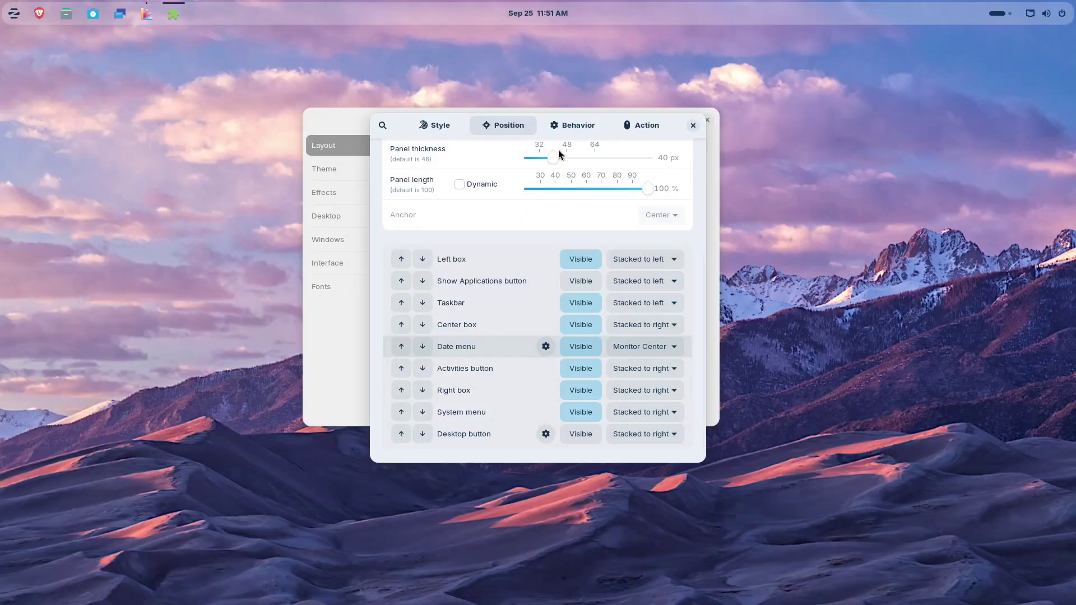
left_click(574, 129)
scroll(523, 342, "down", 2)
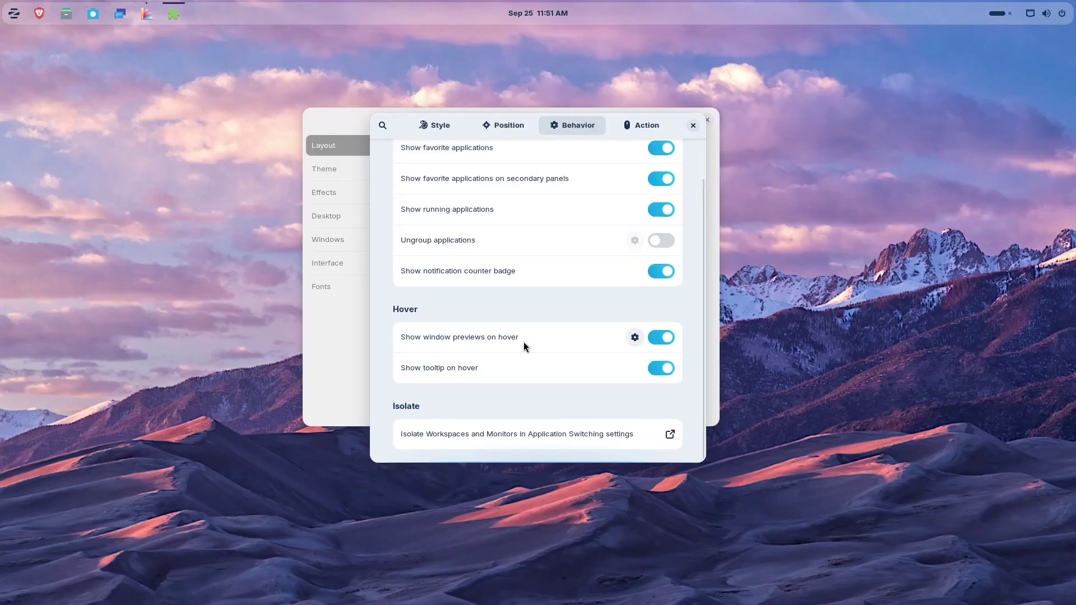
scroll(524, 341, "up", 2)
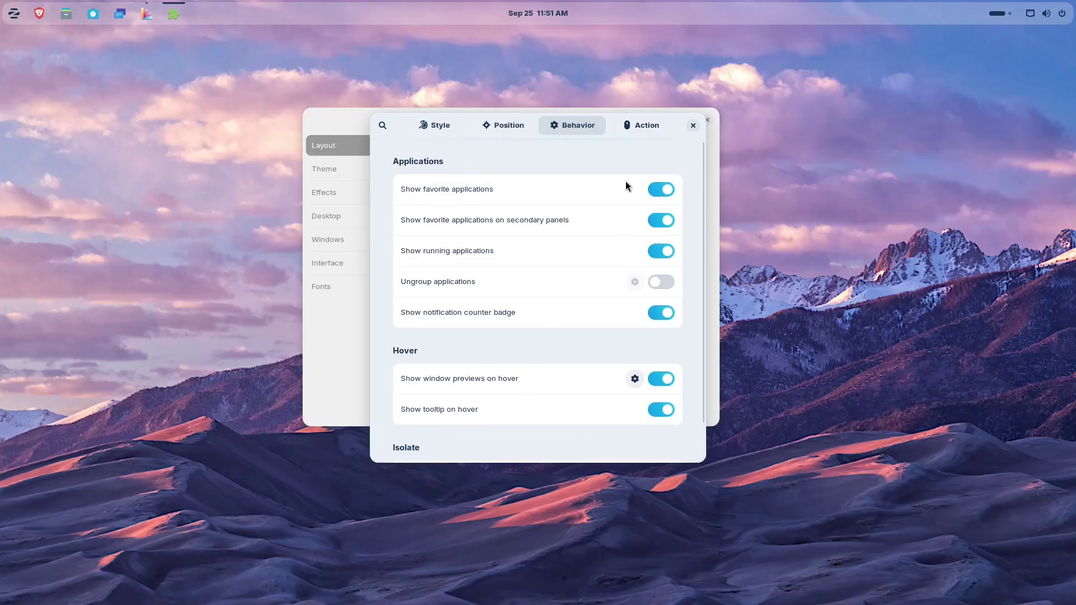
left_click(693, 125)
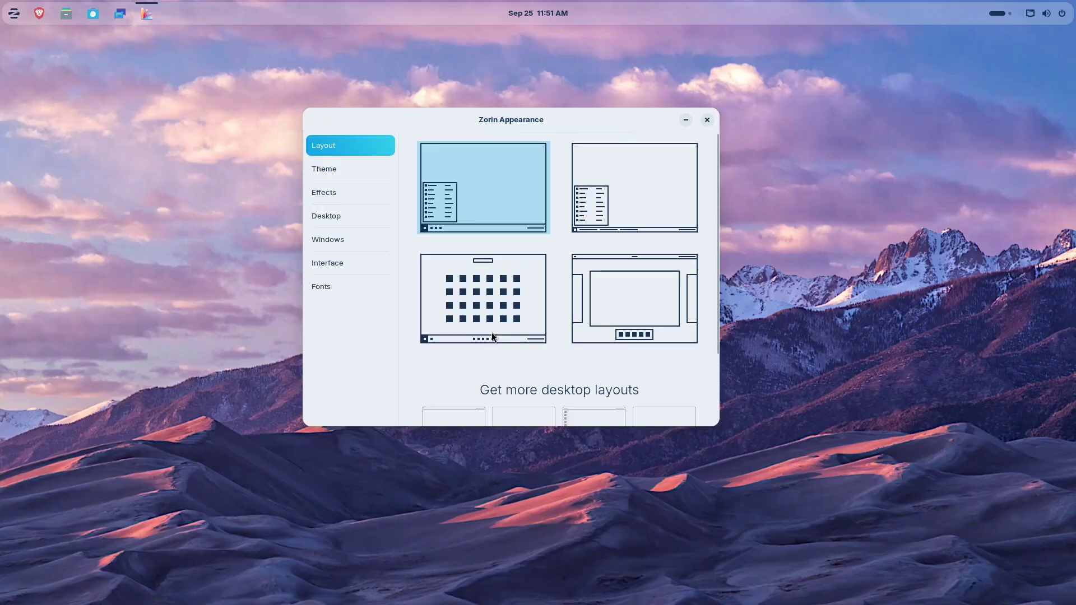
Step: Switch the theme to dark style and try purple and orange accent colours
left_click(349, 170)
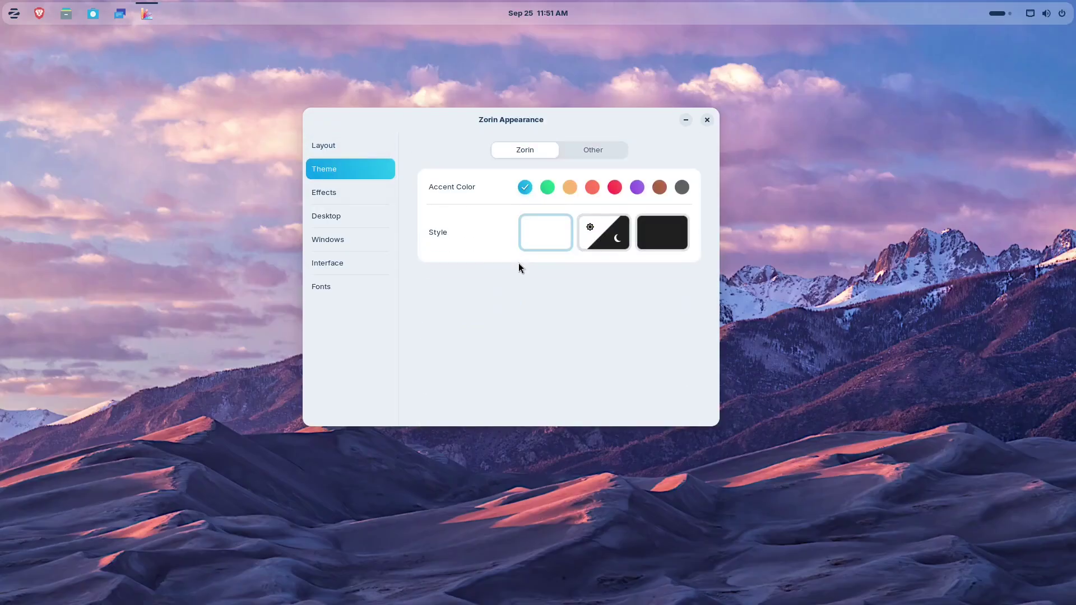
left_click(657, 235)
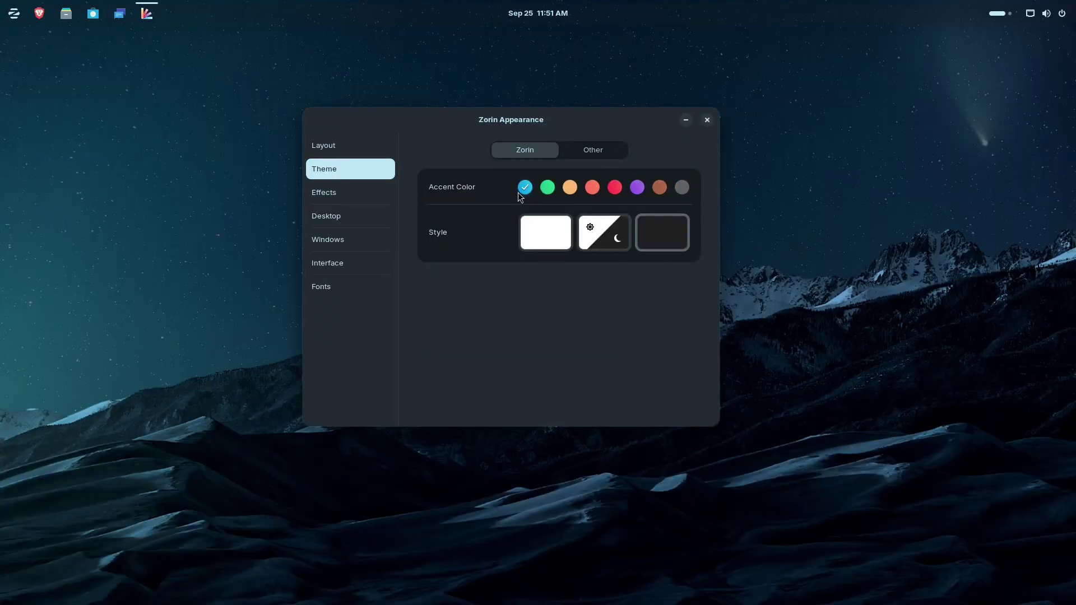
left_click(643, 189)
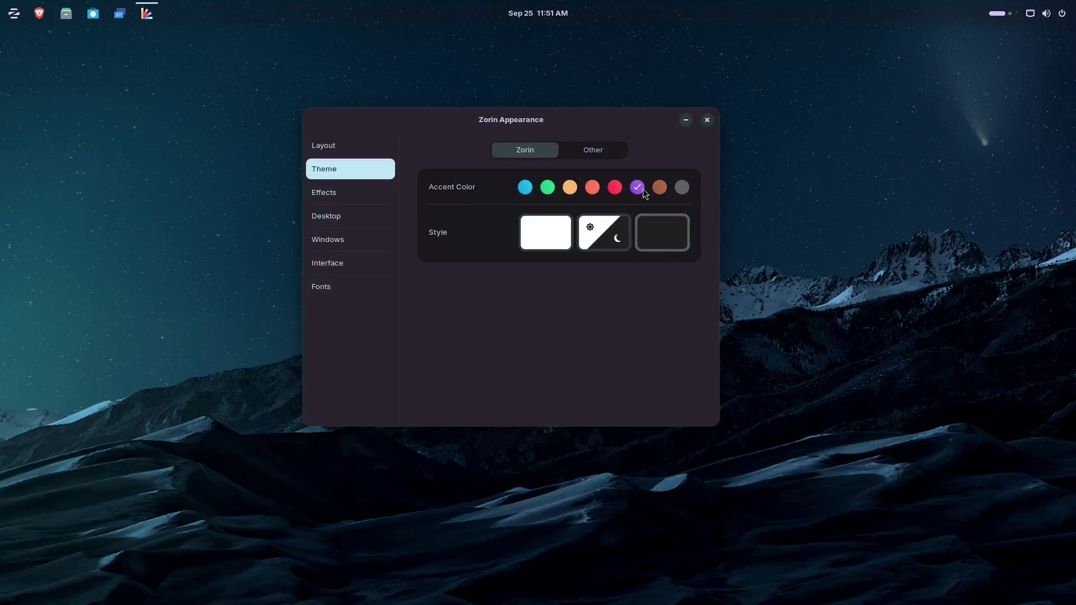
left_click(565, 188)
Step: Browse the Other tab's application themes, then open the third-party themes installation guide
left_click(619, 150)
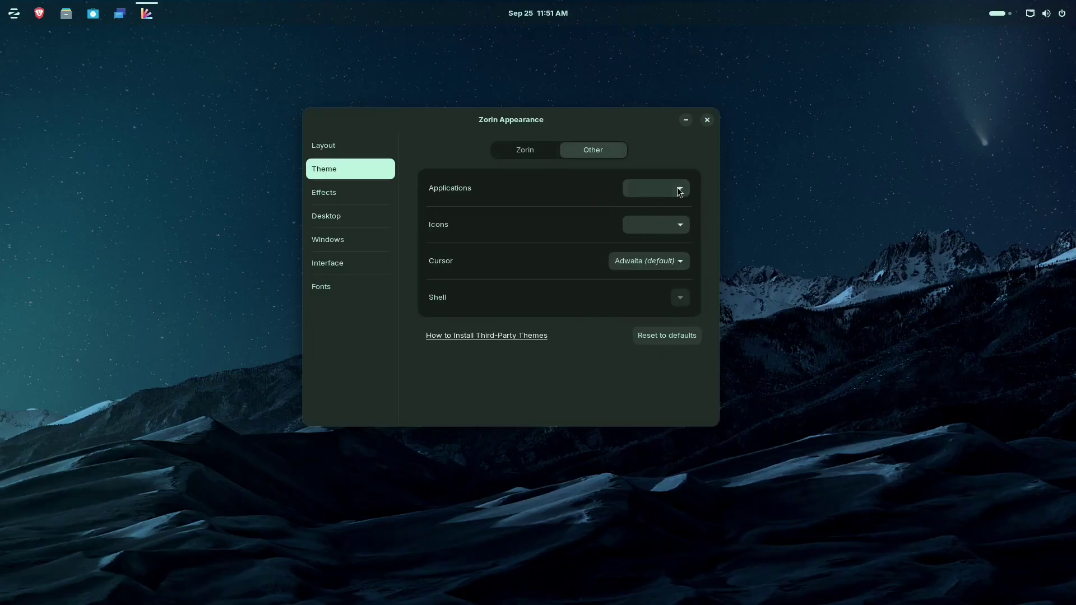
left_click(680, 192)
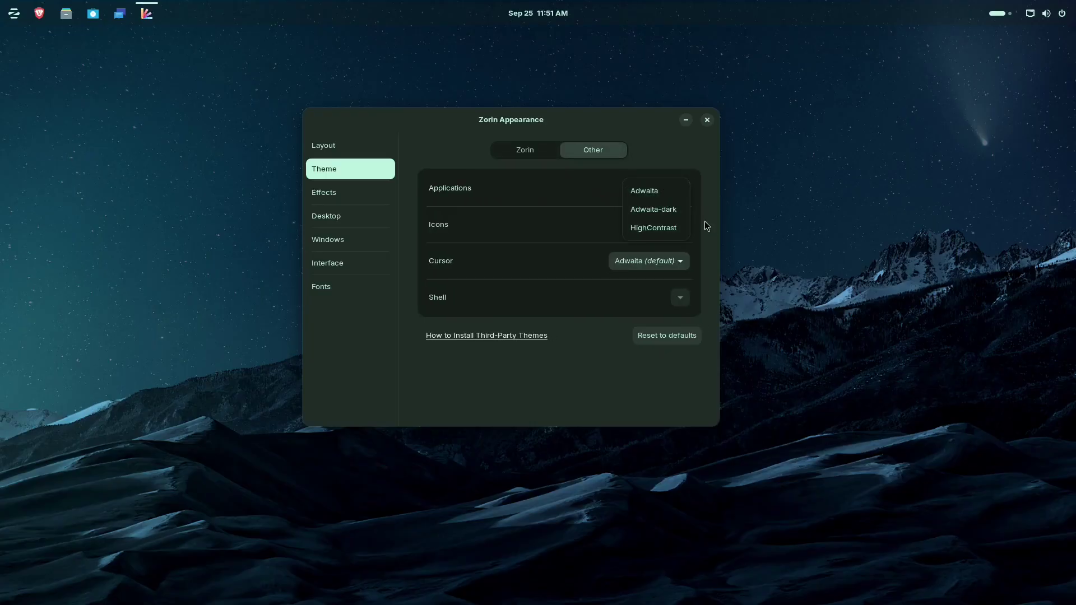
left_click(682, 153)
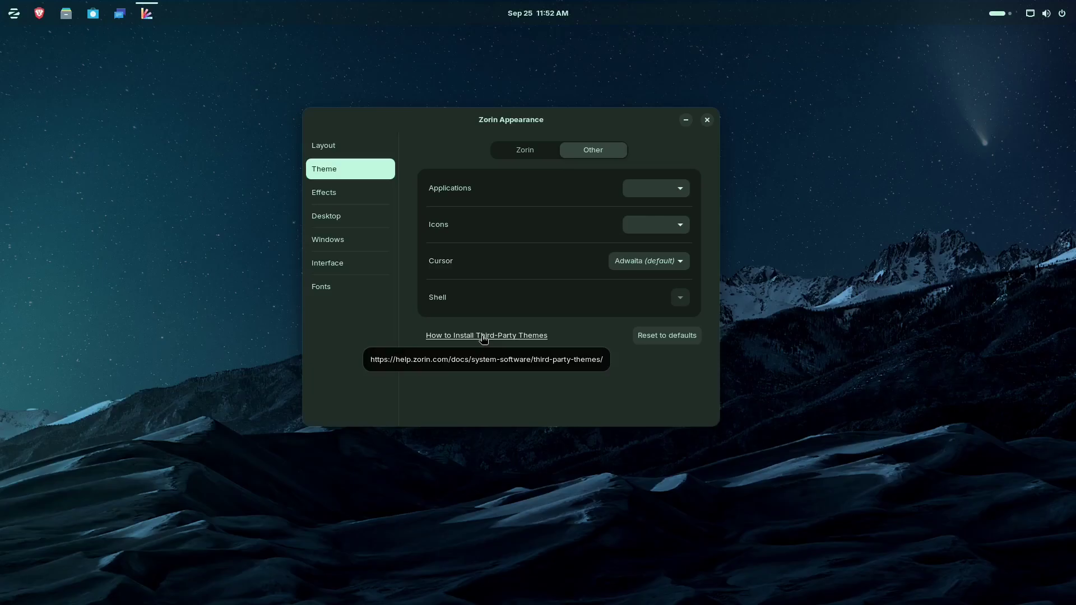
left_click(484, 336)
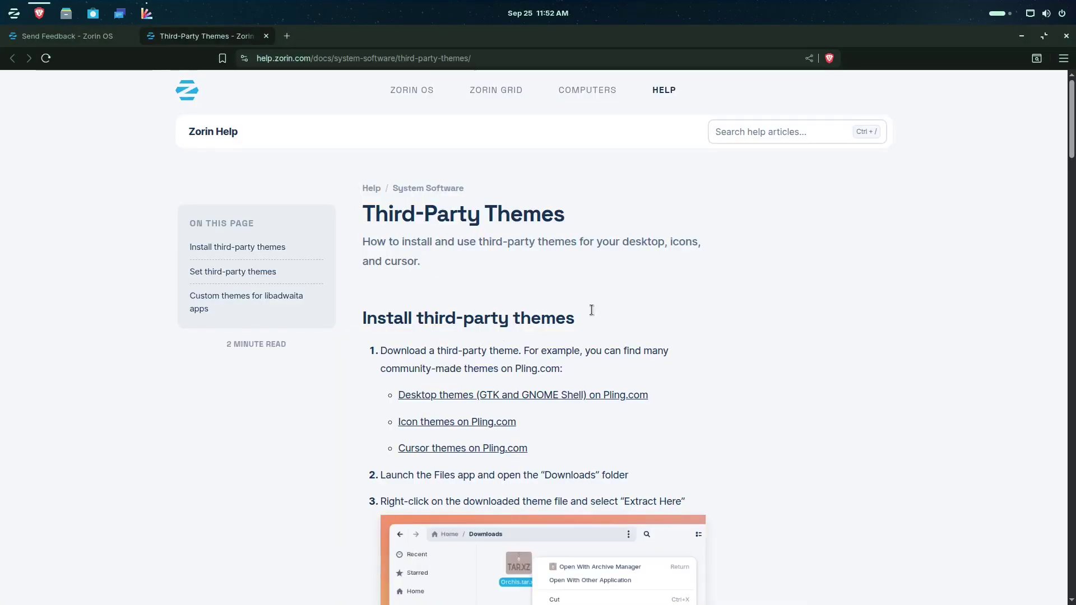
Step: Scroll through the Third-Party Themes help article, then close Brave with Close all
scroll(664, 296, "down", 2)
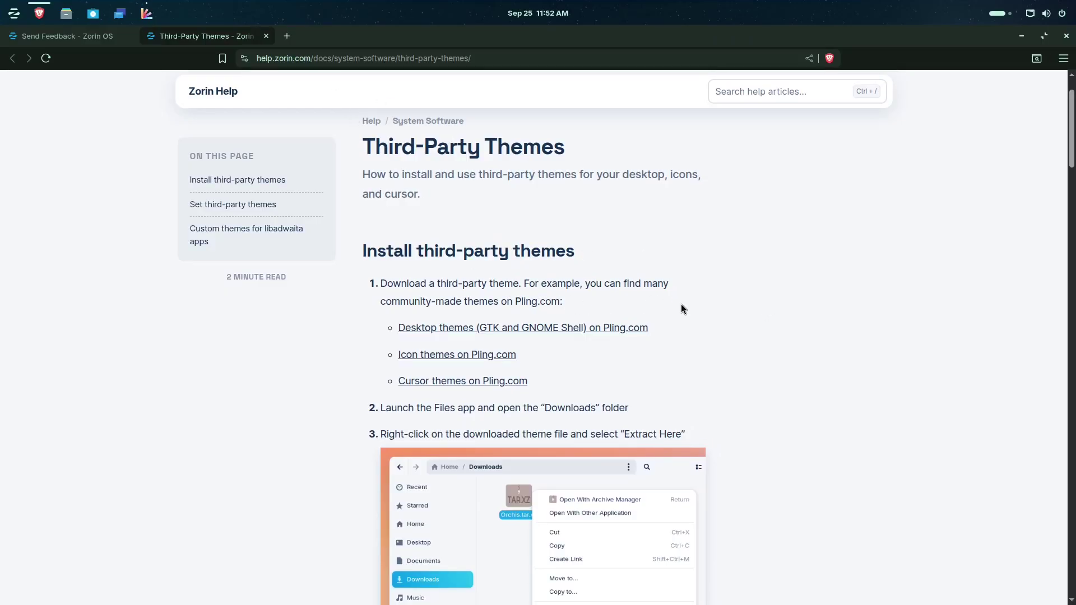
scroll(685, 327, "down", 5)
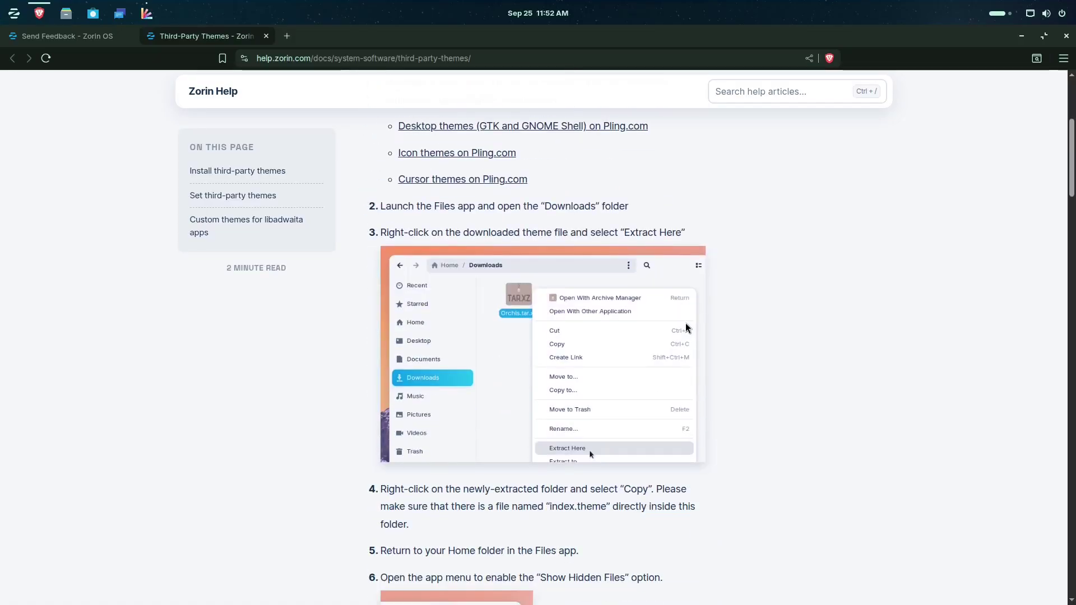
scroll(687, 328, "down", 6)
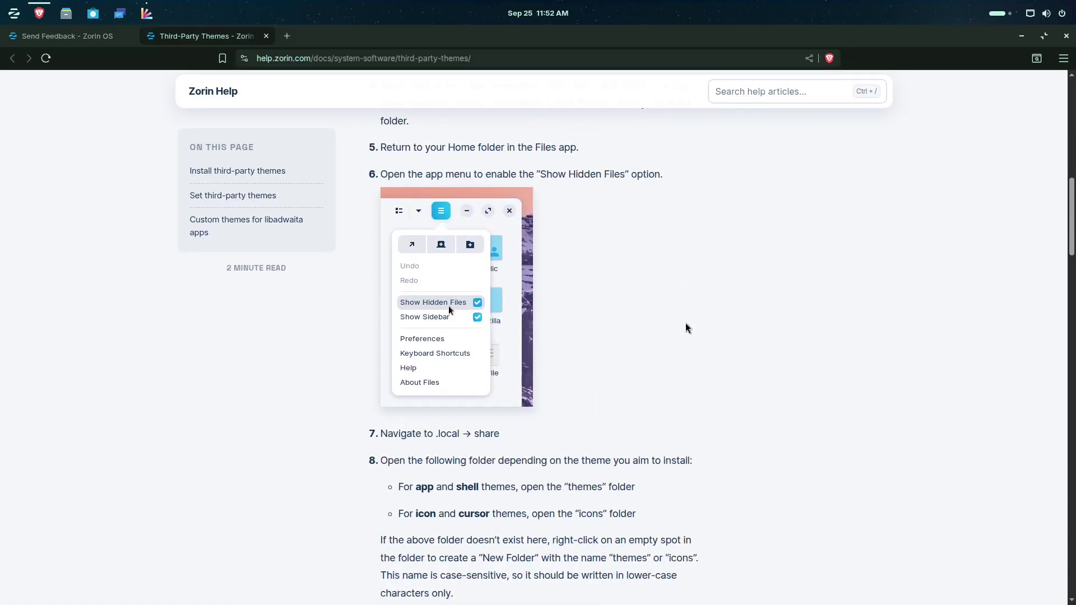
scroll(688, 328, "down", 11)
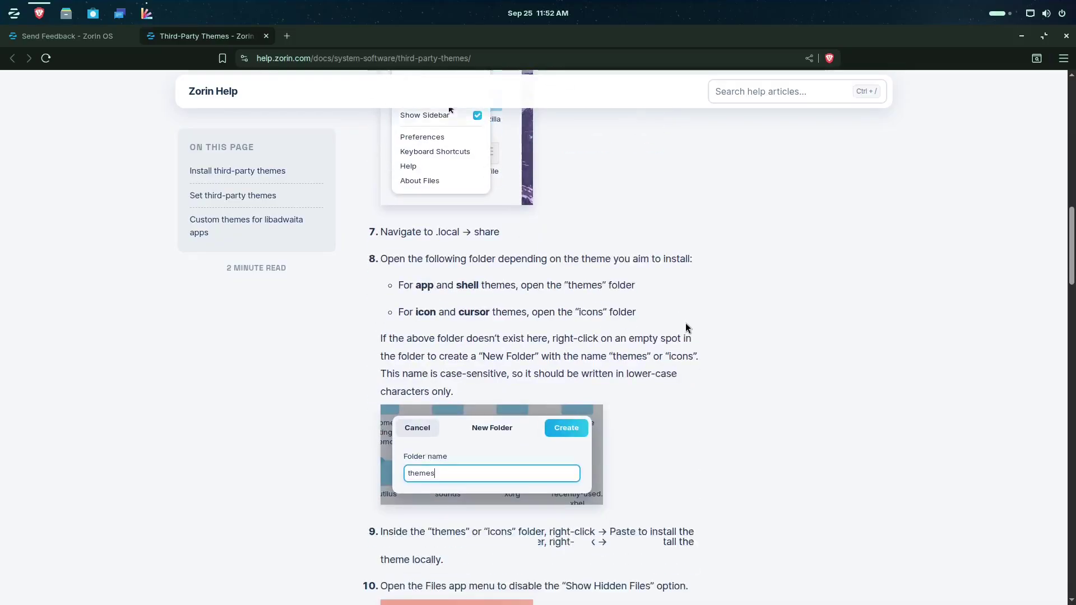
scroll(688, 324, "down", 5)
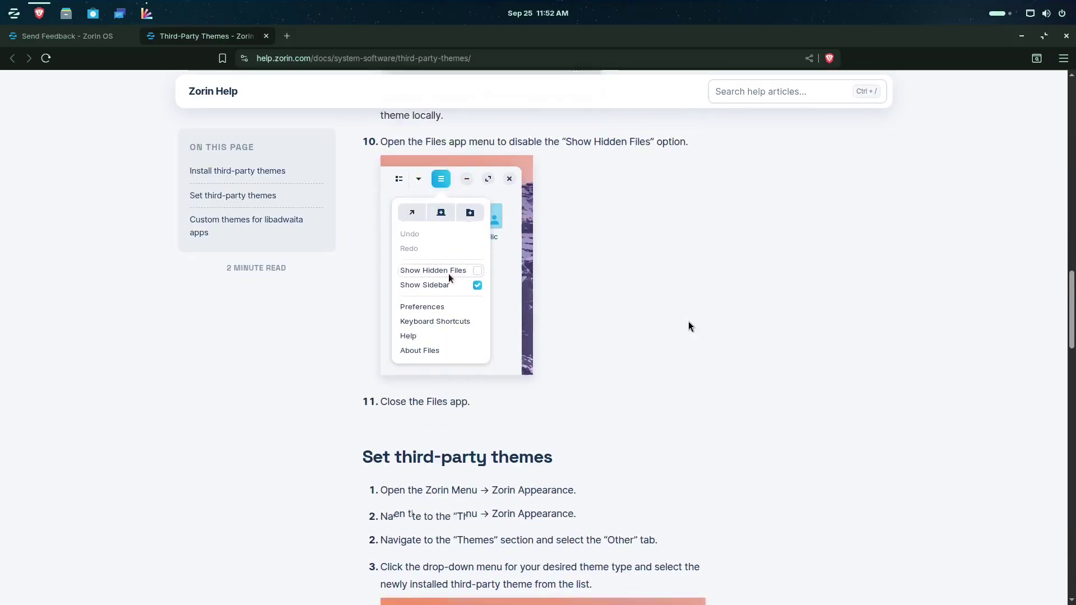
scroll(688, 326, "down", 11)
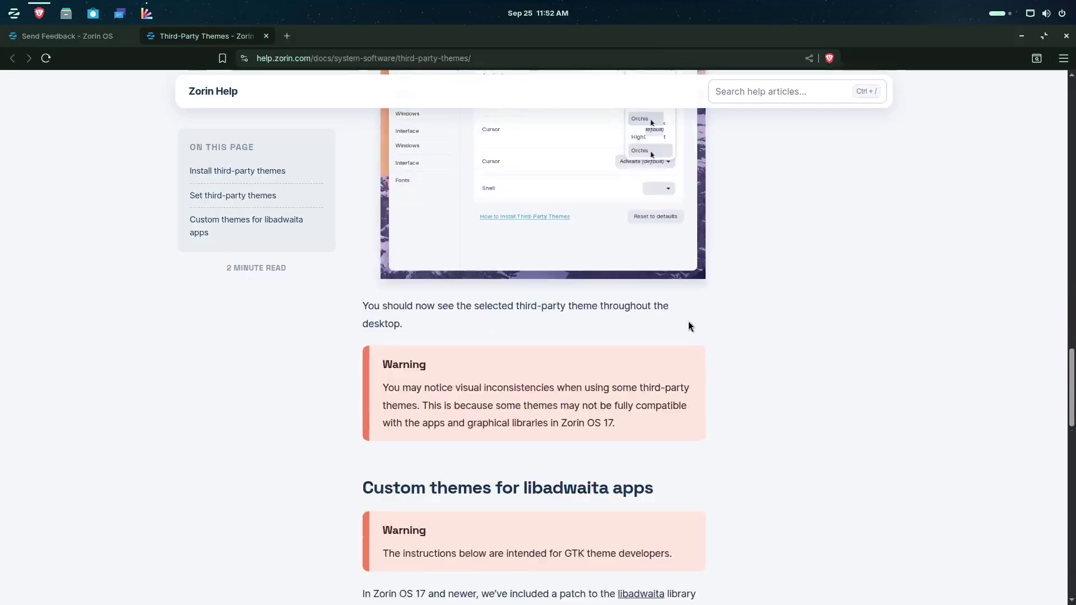
scroll(689, 326, "down", 7)
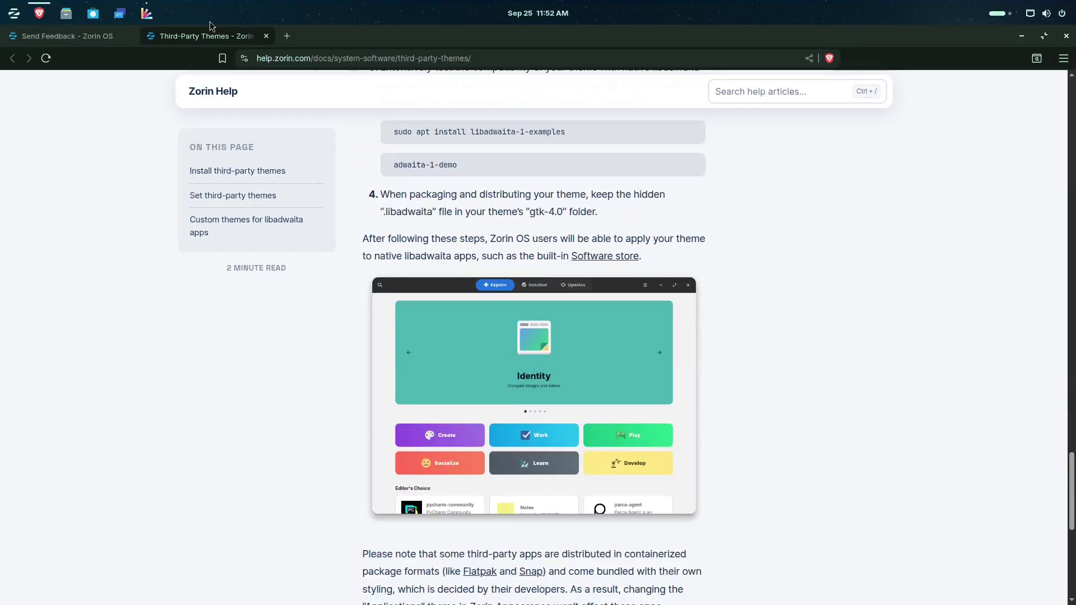
left_click(1064, 37)
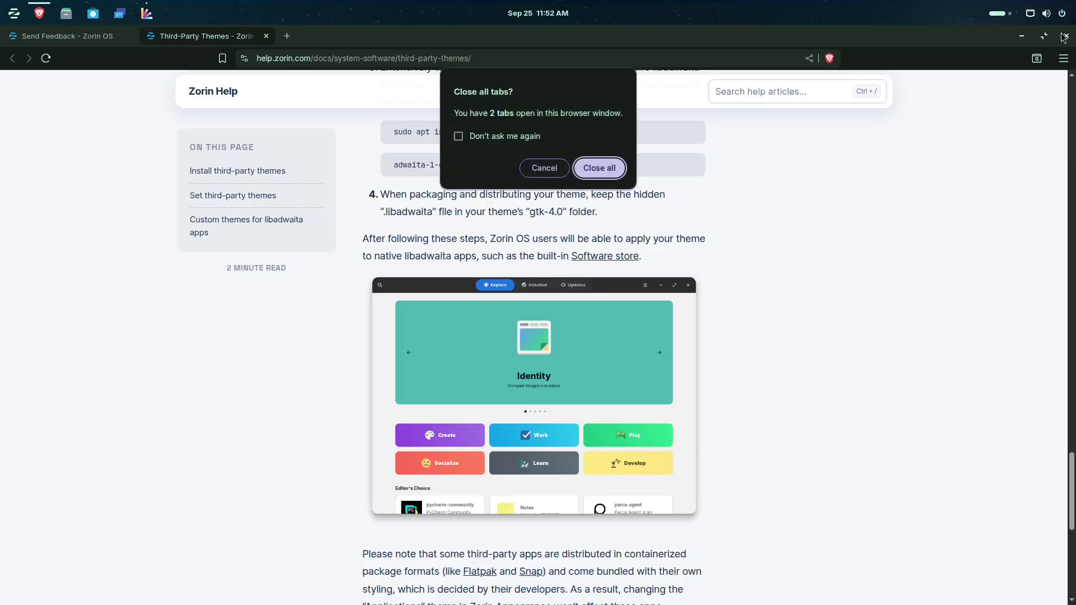
left_click(600, 167)
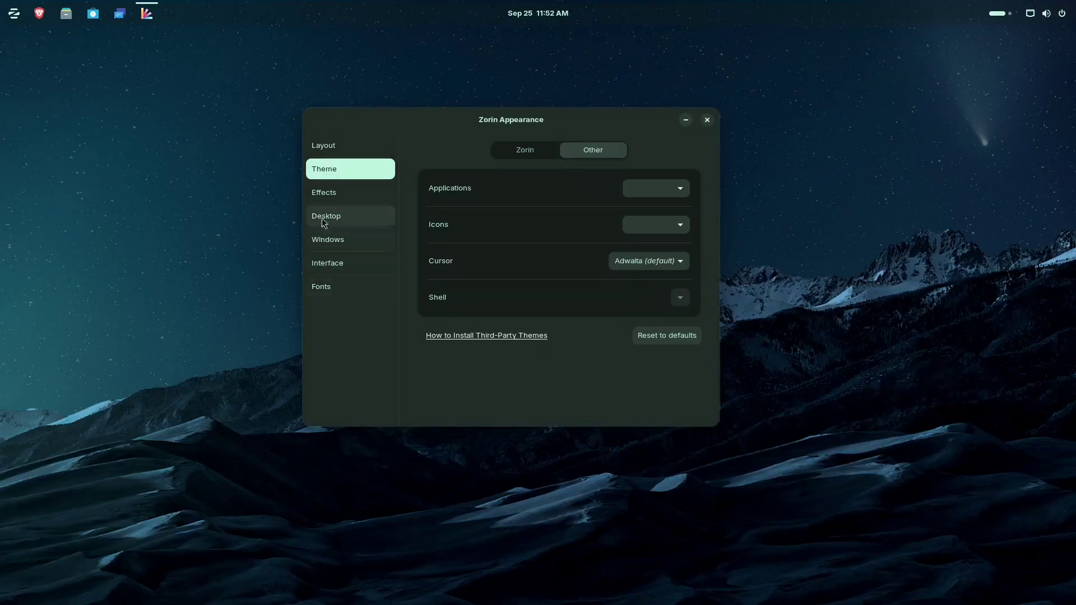
Step: On the Effects page, test the window wobble, switch Jelly Mode off and Desktop Cube on
left_click(364, 197)
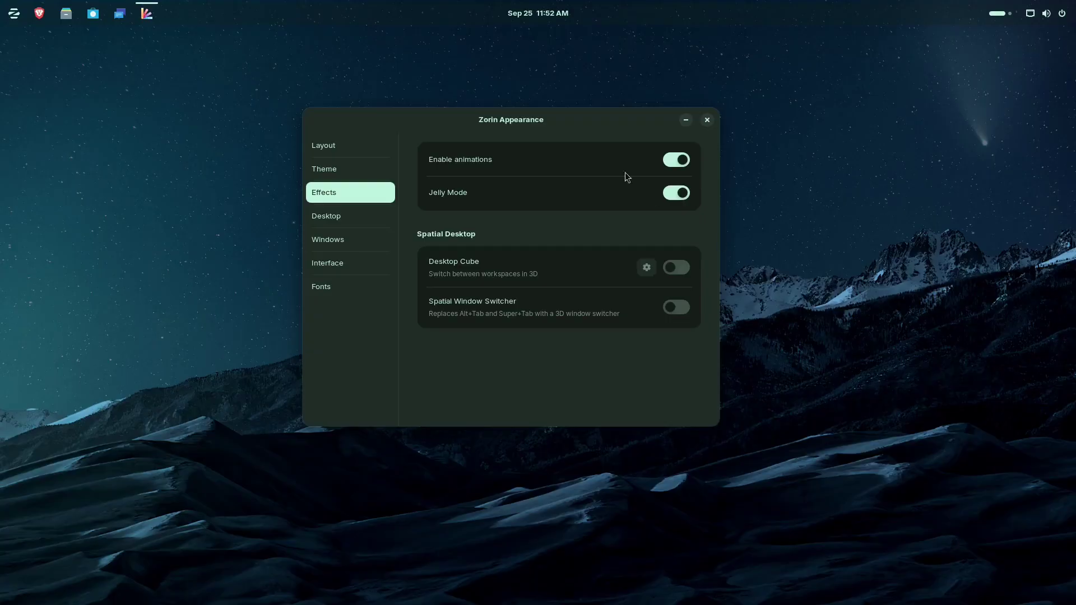
left_click_drag(590, 136, 645, 124)
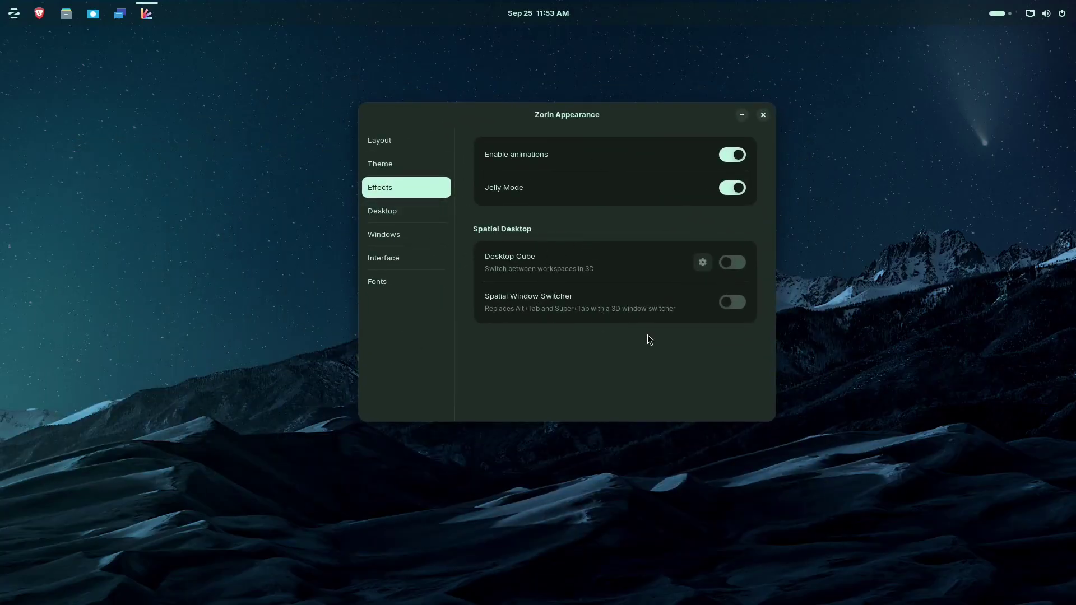
left_click(732, 188)
left_click_drag(668, 118, 622, 151)
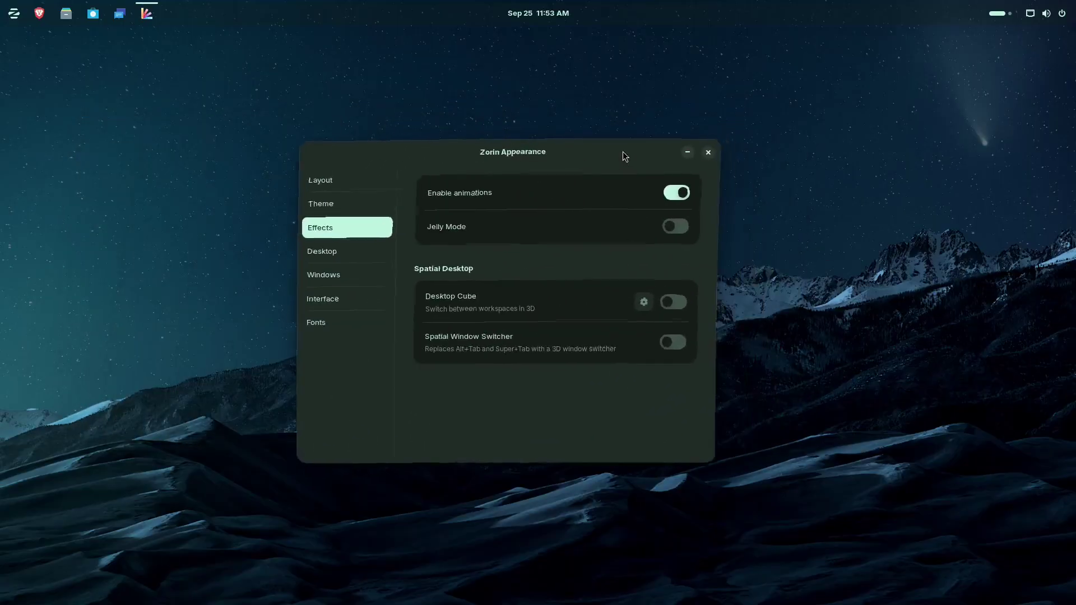
left_click(688, 222)
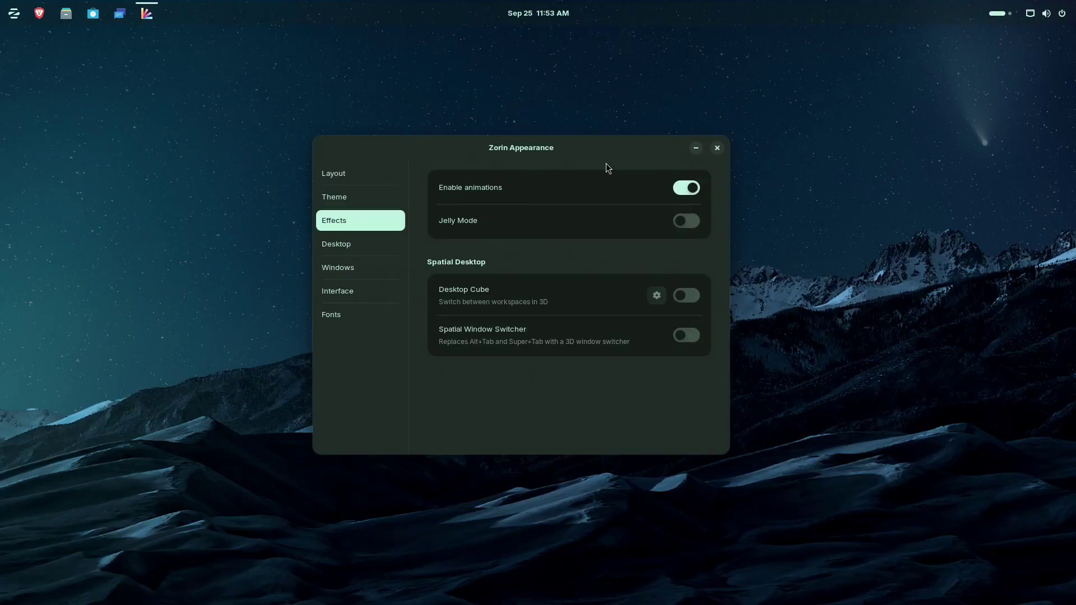
left_click_drag(607, 163, 703, 128)
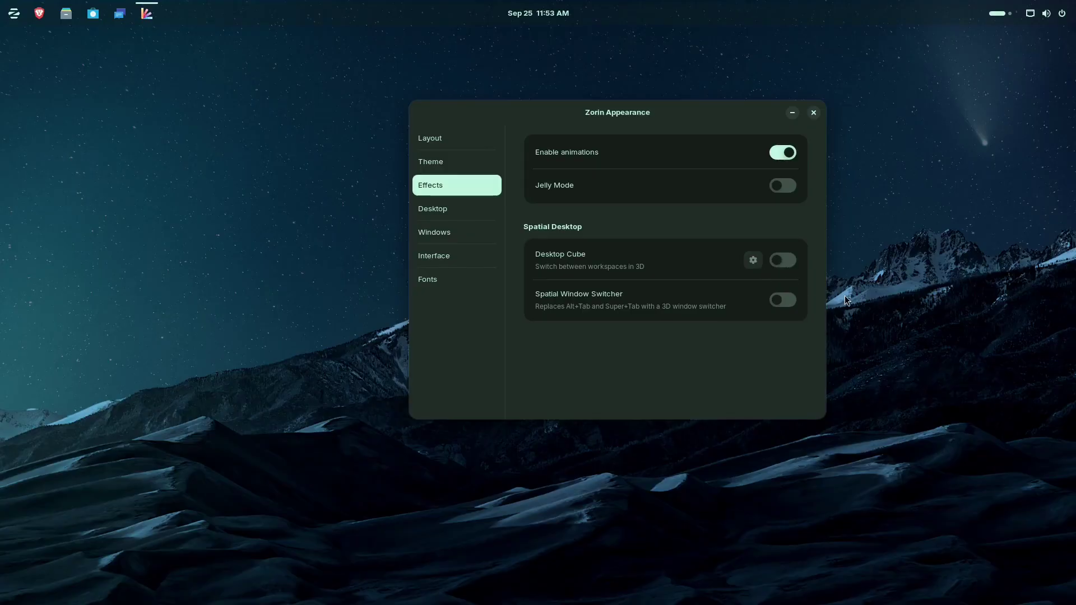
left_click(796, 266)
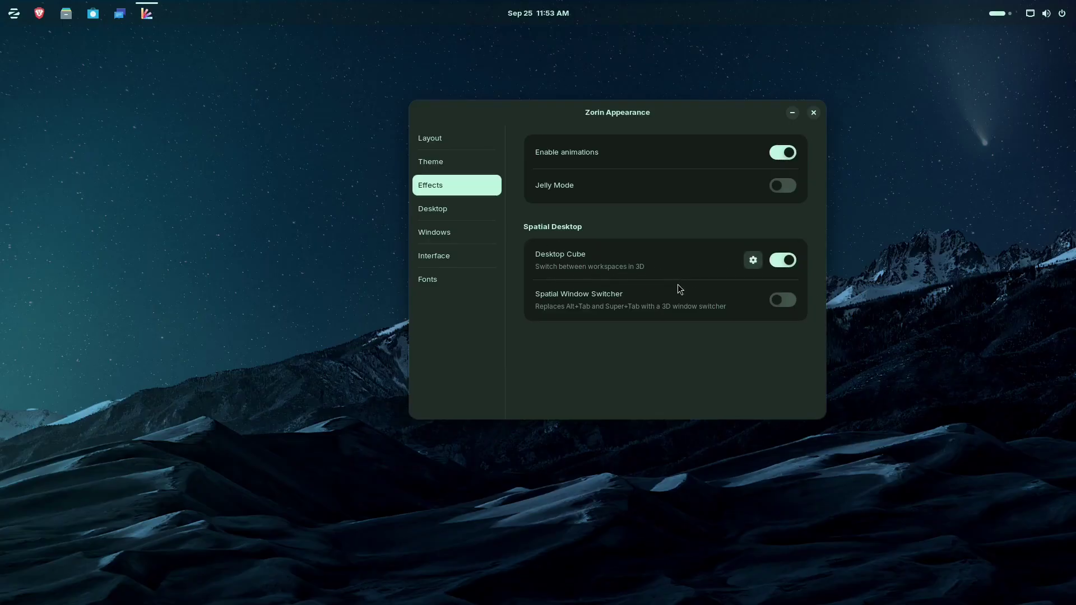
Step: In the workspace overview, drag Zorin Appearance onto the right-hand workspace, then leave to the empty one
left_click(995, 16)
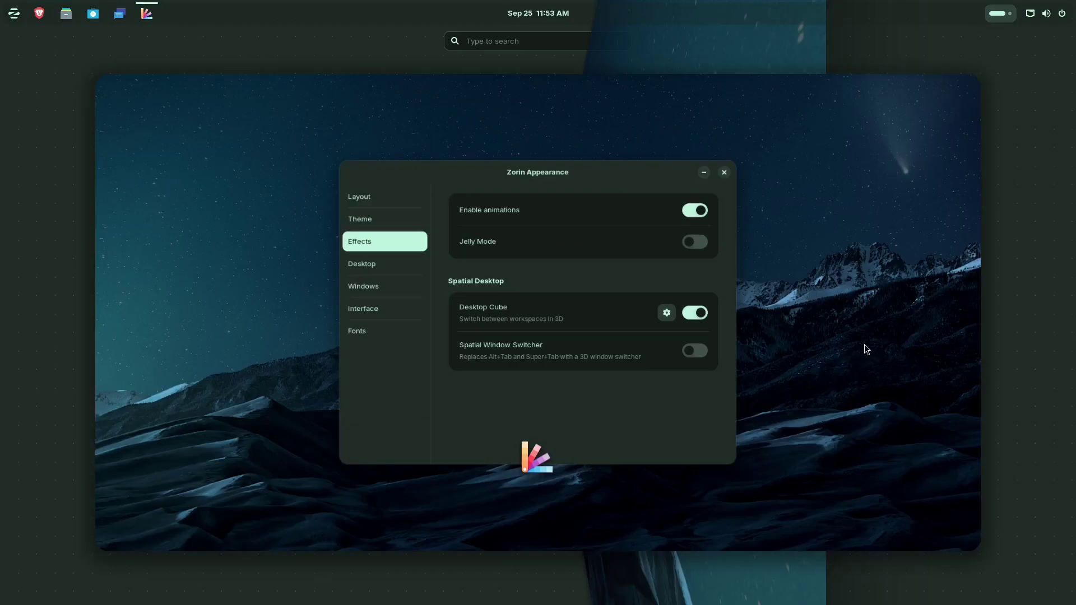
scroll(860, 335, "down", 1)
scroll(860, 335, "up", 1)
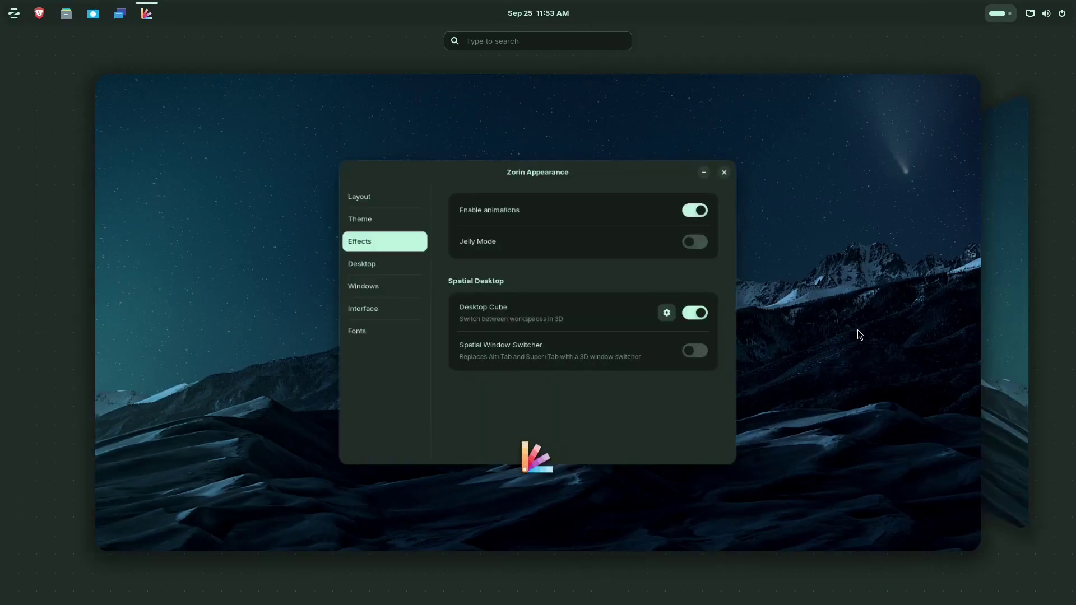
scroll(857, 330, "down", 1)
scroll(858, 329, "up", 1)
left_click_drag(701, 365, 1023, 337)
left_click_drag(946, 309, 679, 474)
left_click(447, 312)
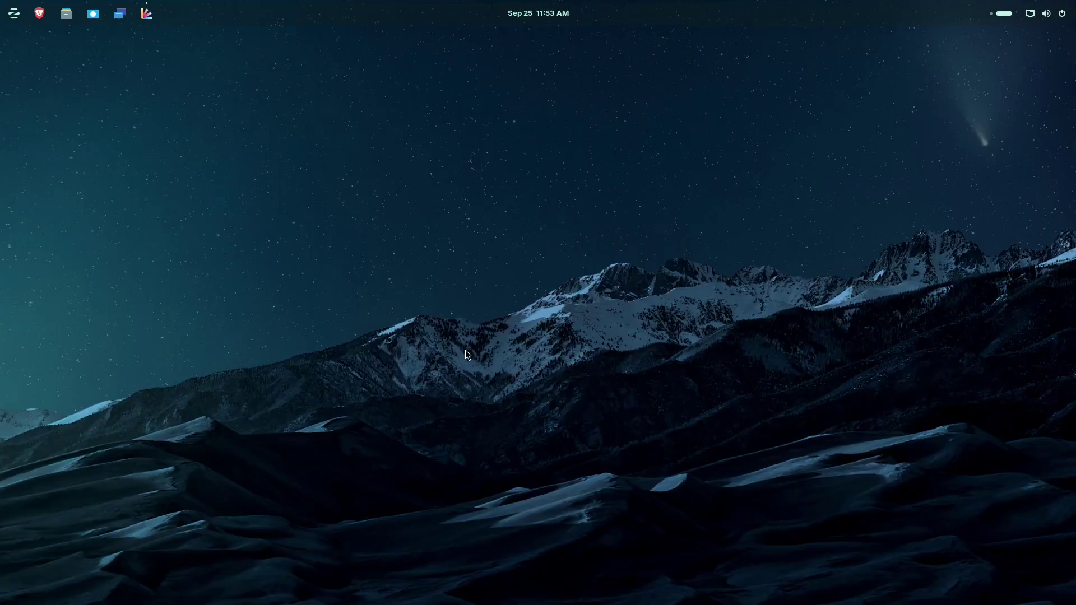
Step: Rotate the cube back in the overview and return to the Zorin Appearance window
key("super")
left_click_drag(569, 308, 716, 347)
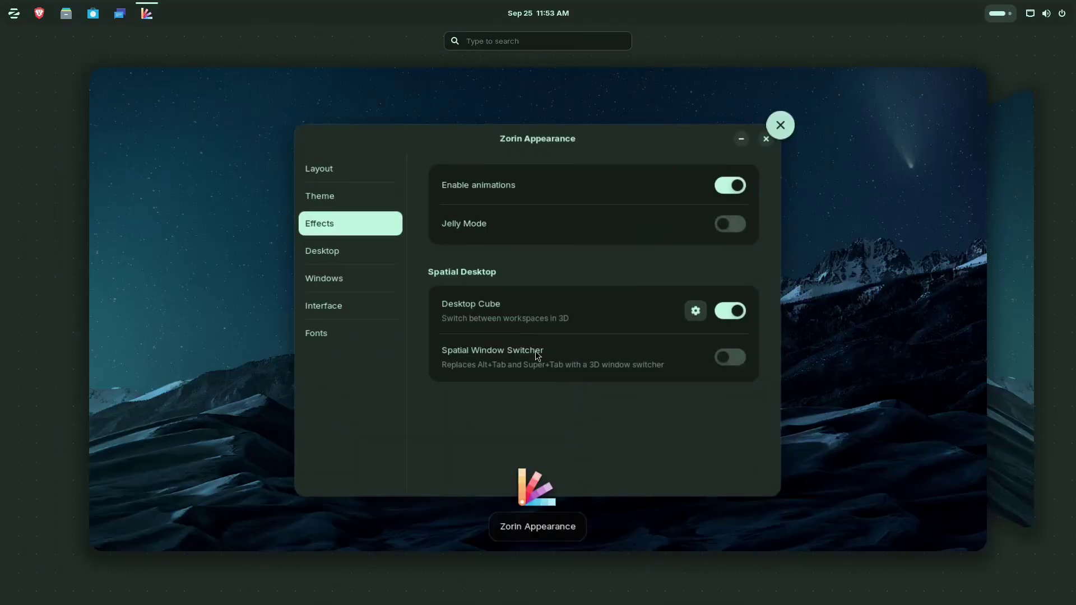
left_click(536, 351)
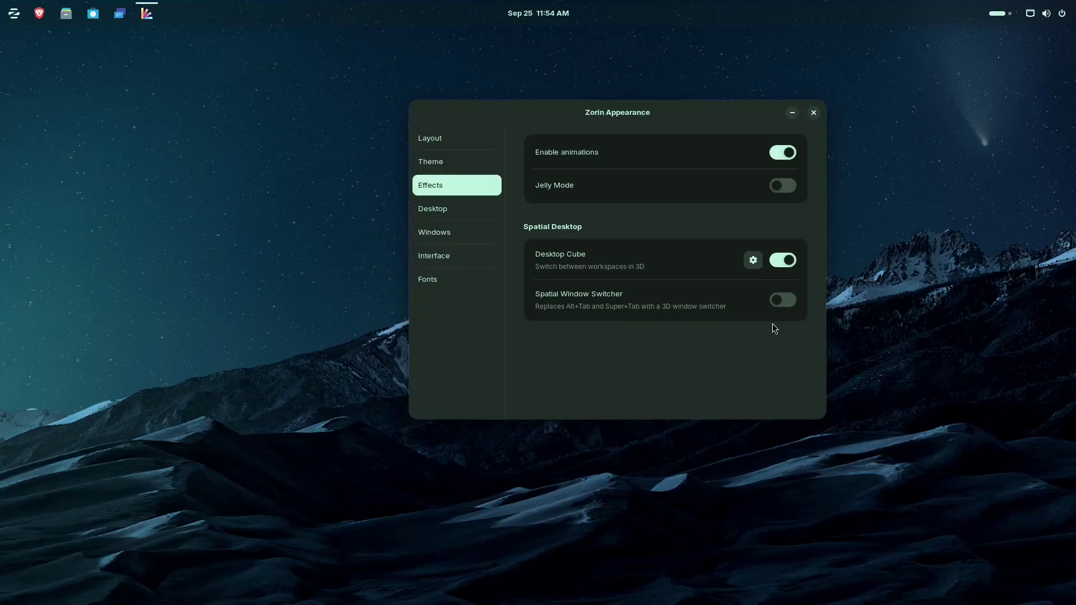
Step: Open the Home folder beside Zorin Appearance and switch on the Spatial Window Switcher
left_click(66, 13)
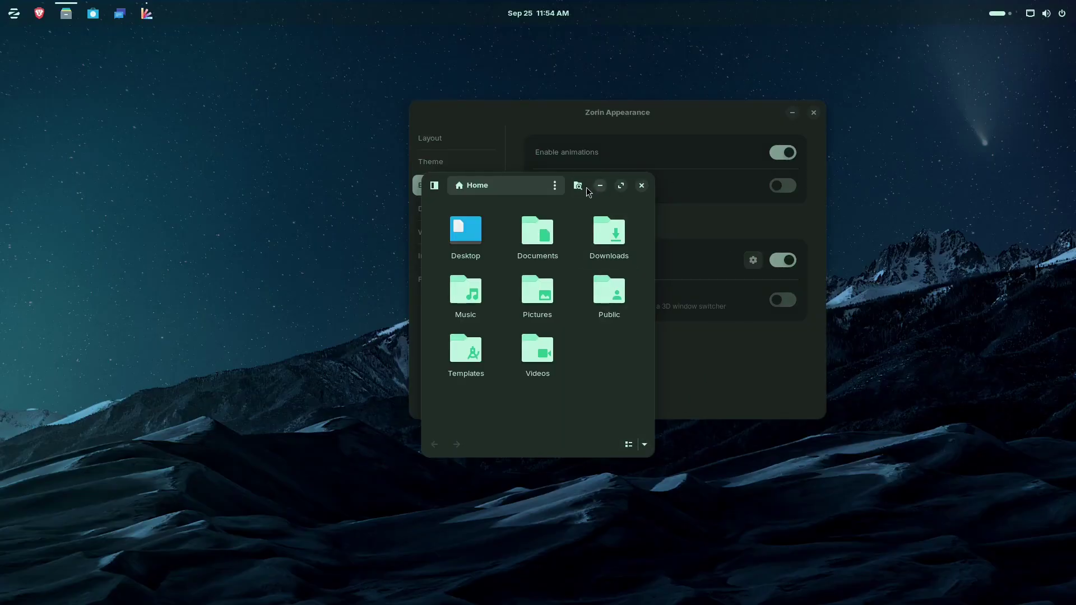
left_click_drag(565, 191, 352, 177)
left_click(784, 305)
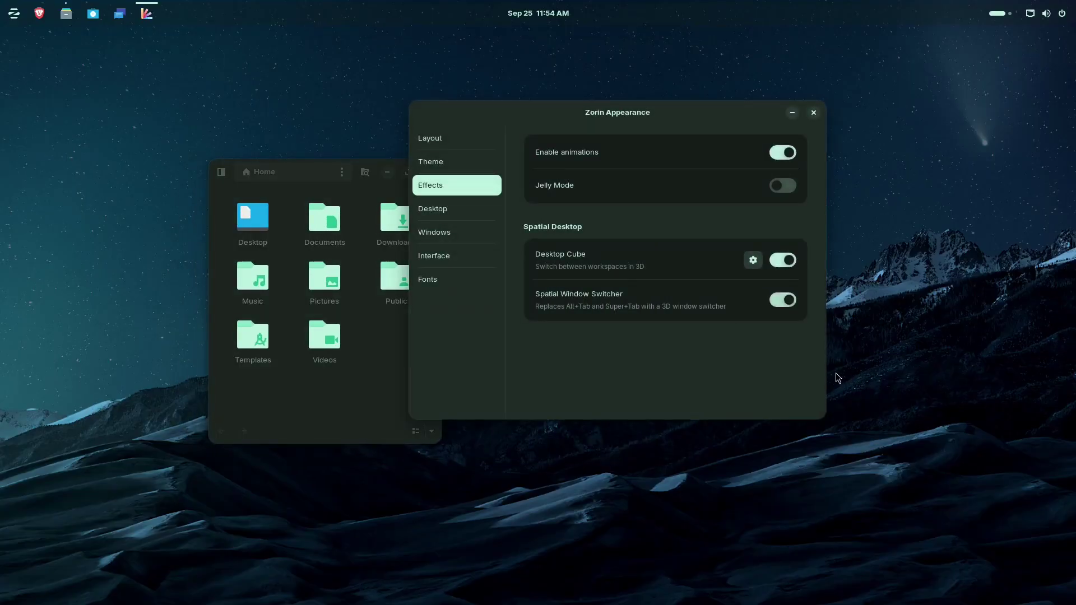
left_click_drag(677, 128, 787, 116)
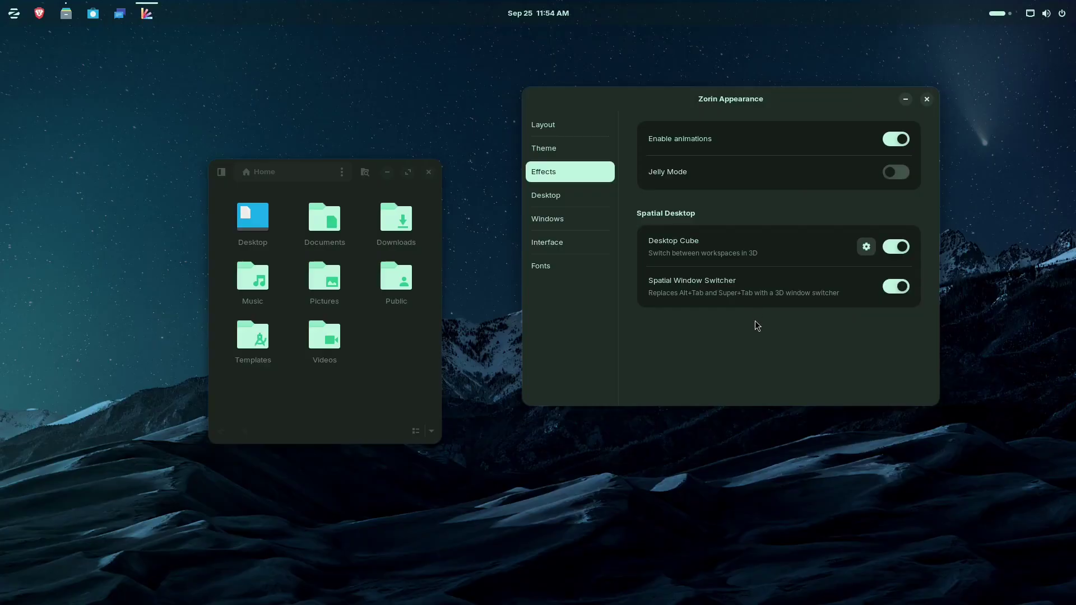
Step: Cycle windows with Alt+Tab to bring Zorin Appearance forward, then close the Home folder
key("alt+Tab")
key("alt+Tab")
key("alt+Tab")
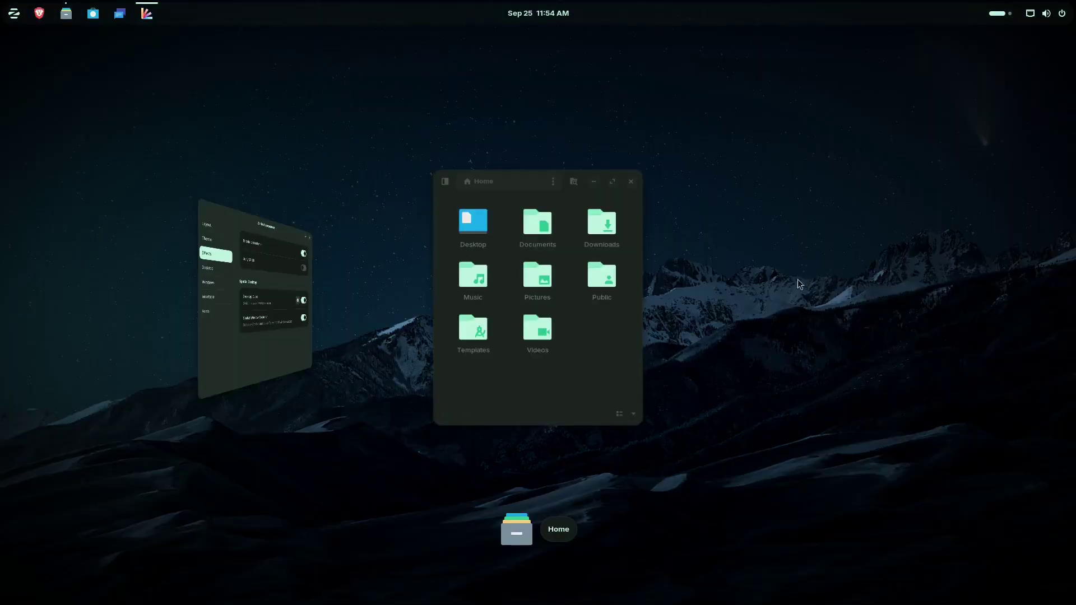
key("alt+Tab")
key("alt+Tab")
key("alt+Tab")
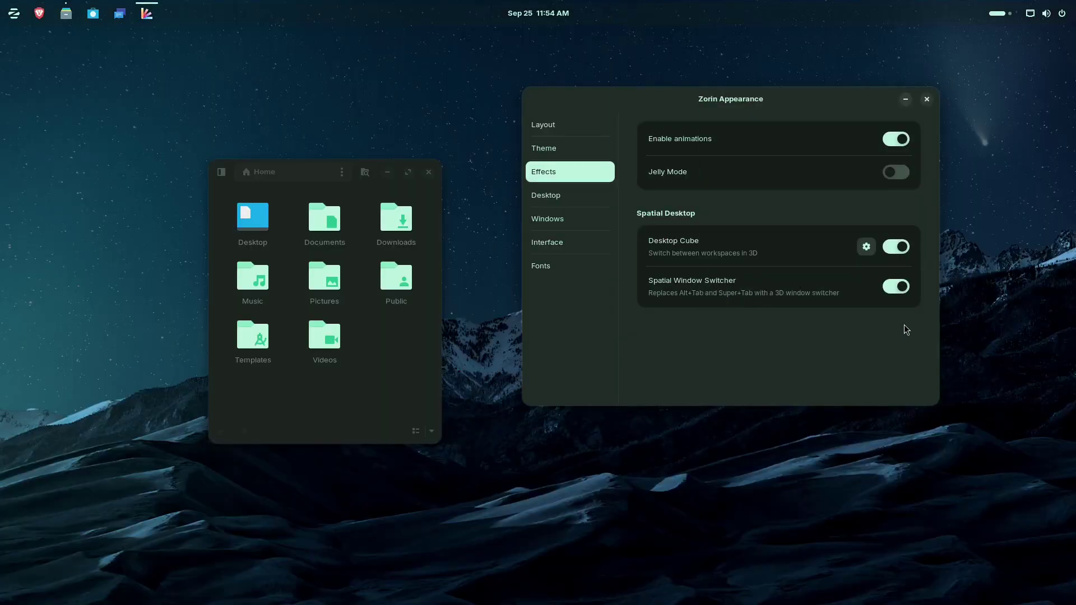
left_click(428, 172)
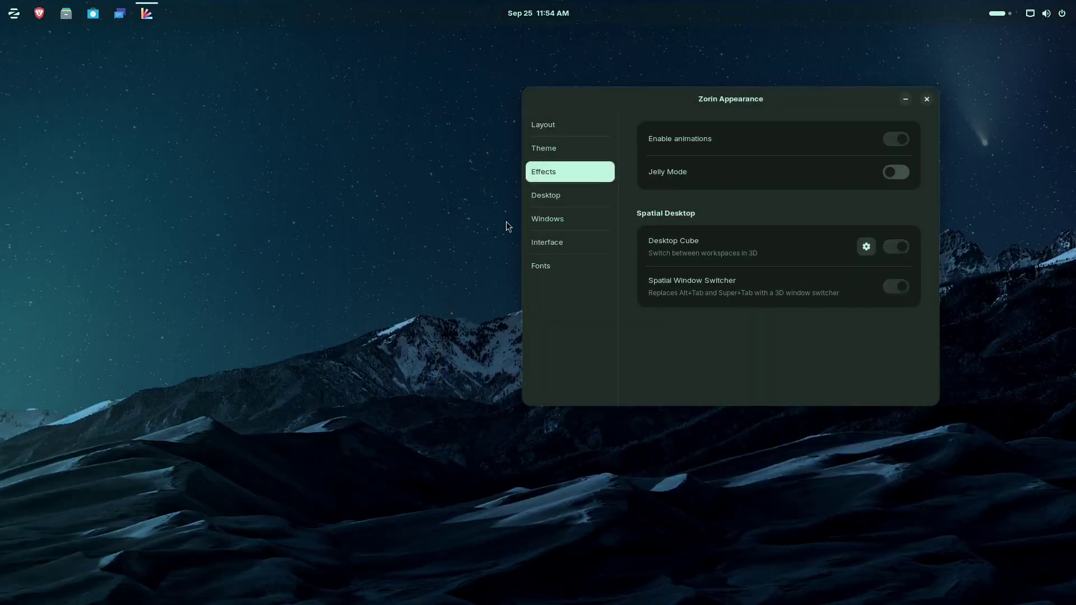
Step: Keep the Desktop background adjustment at Zoom and icon size at Standard, then view Windows settings
left_click(563, 199)
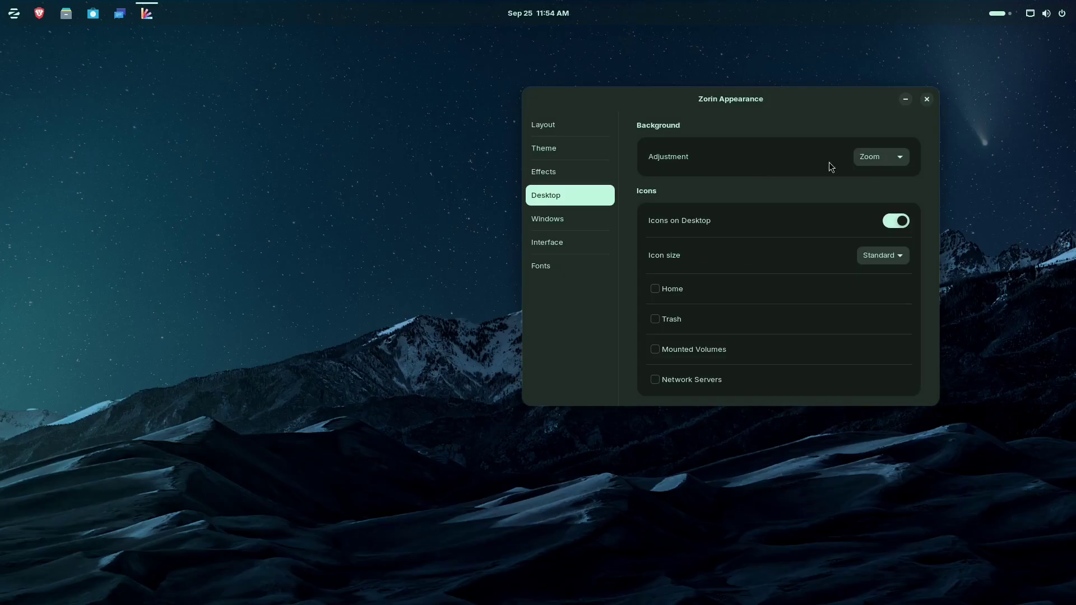
left_click(899, 159)
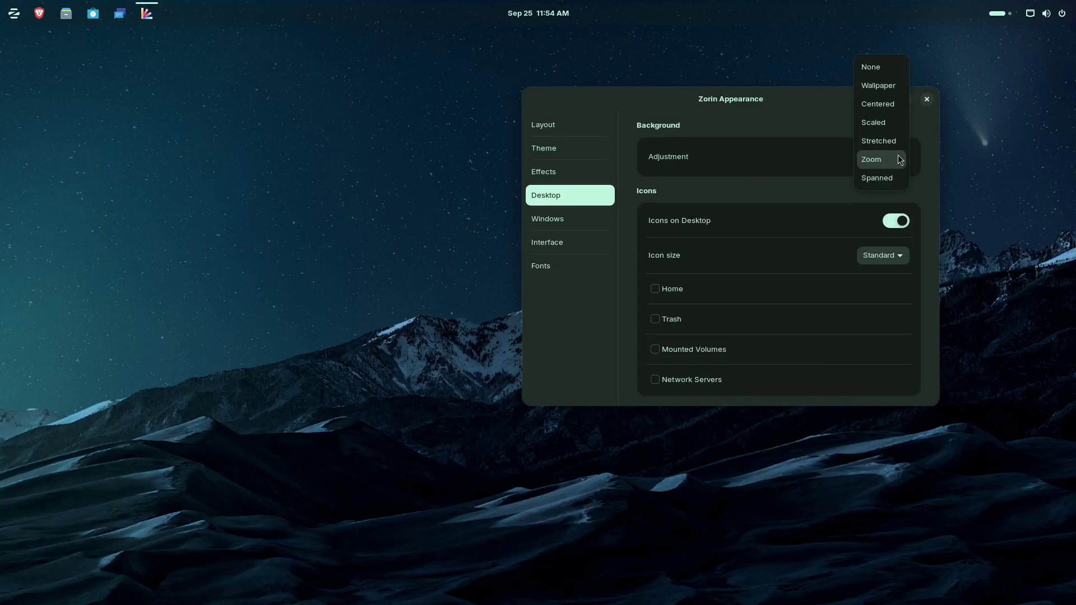
left_click(899, 159)
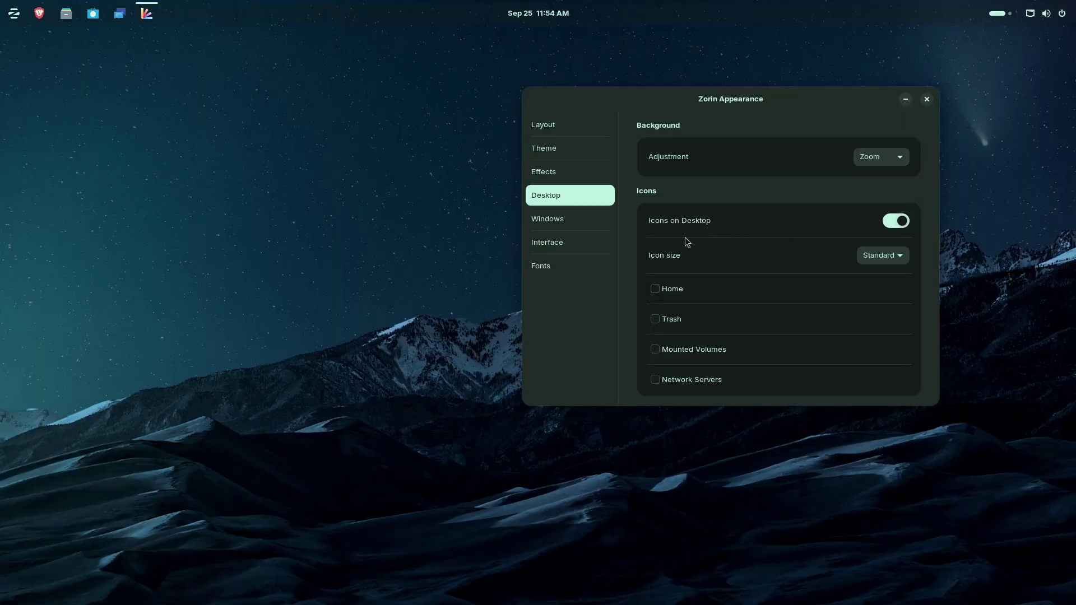
left_click(902, 219)
left_click(899, 256)
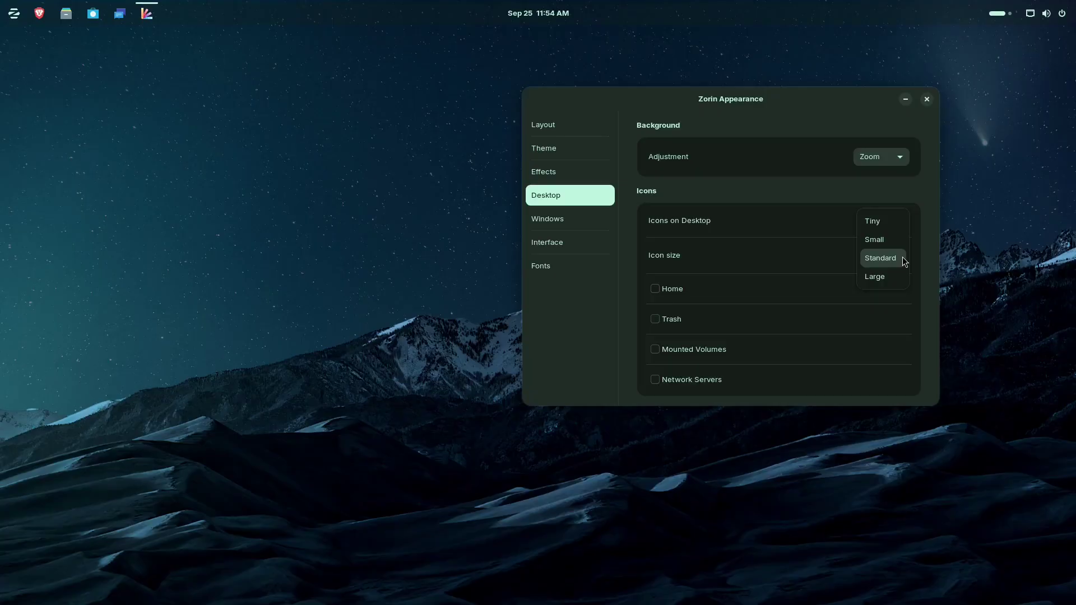
left_click(895, 258)
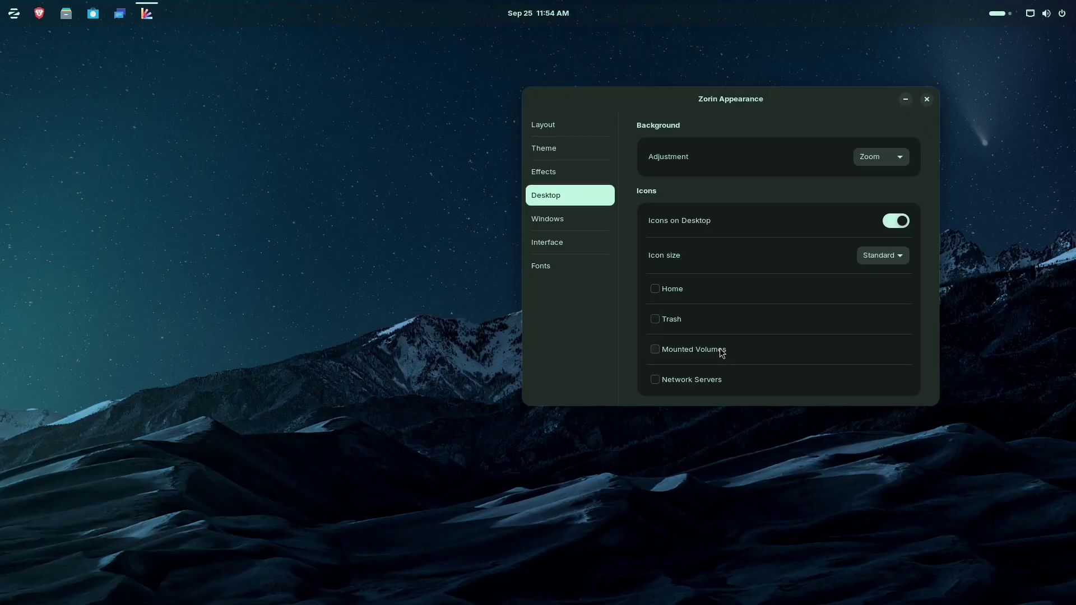
left_click(574, 224)
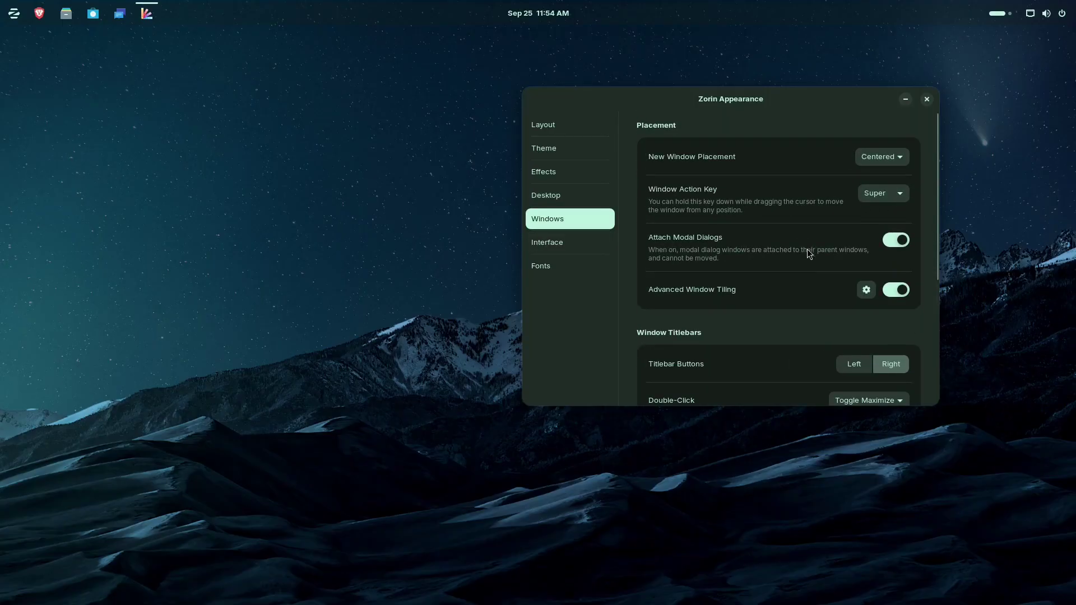
Step: Set the Left Super Key to Zorin Menu on the Interface page and test it with Super
scroll(778, 345, "down", 4)
scroll(778, 346, "down", 4)
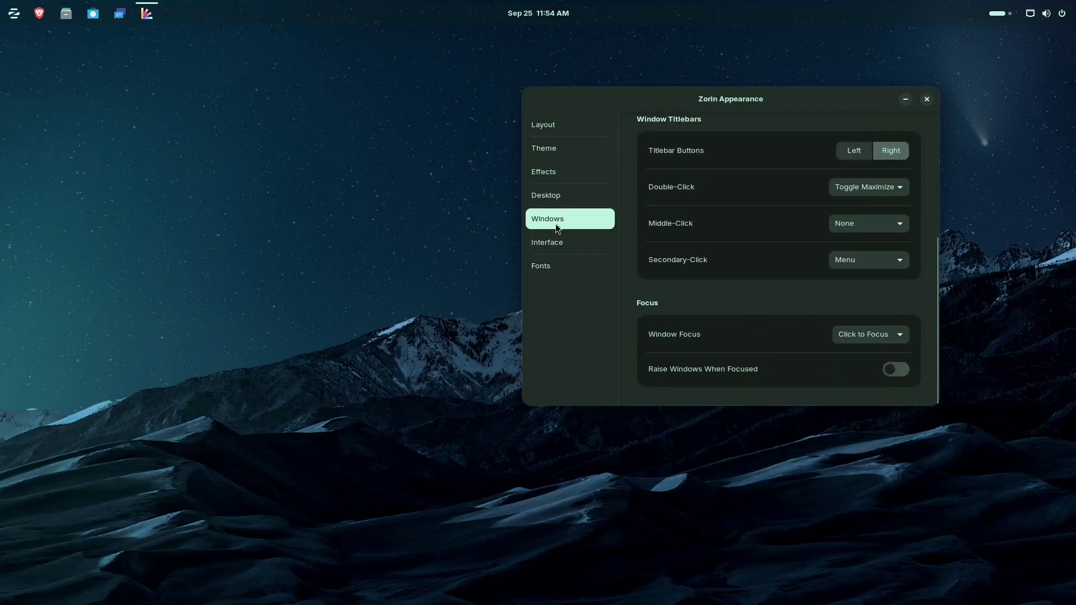
left_click(566, 241)
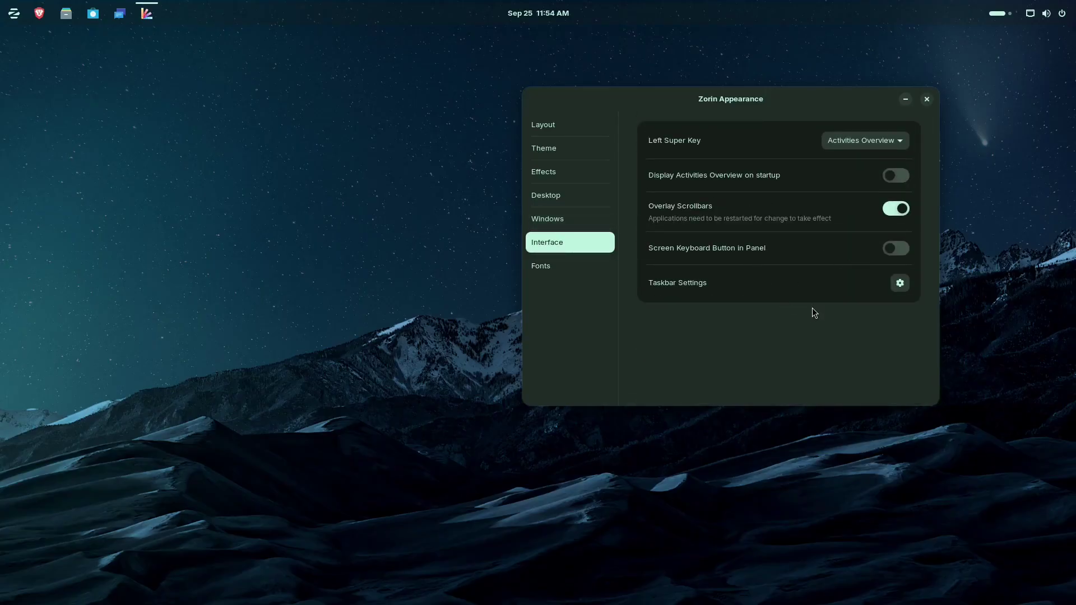
left_click(895, 142)
left_click(882, 162)
key("super")
key("super")
key("super")
key("super")
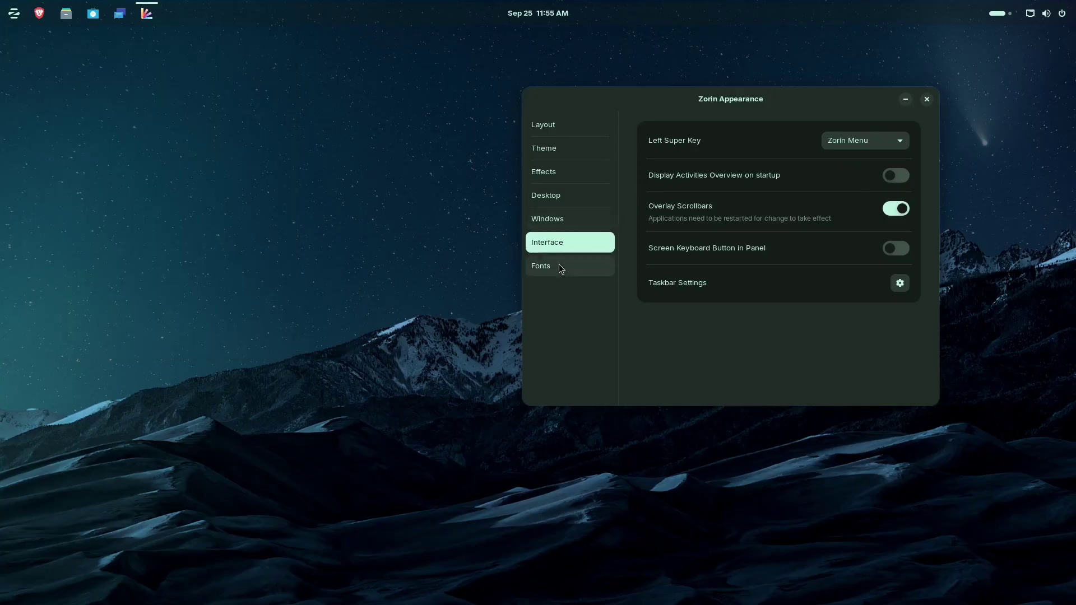
left_click(557, 267)
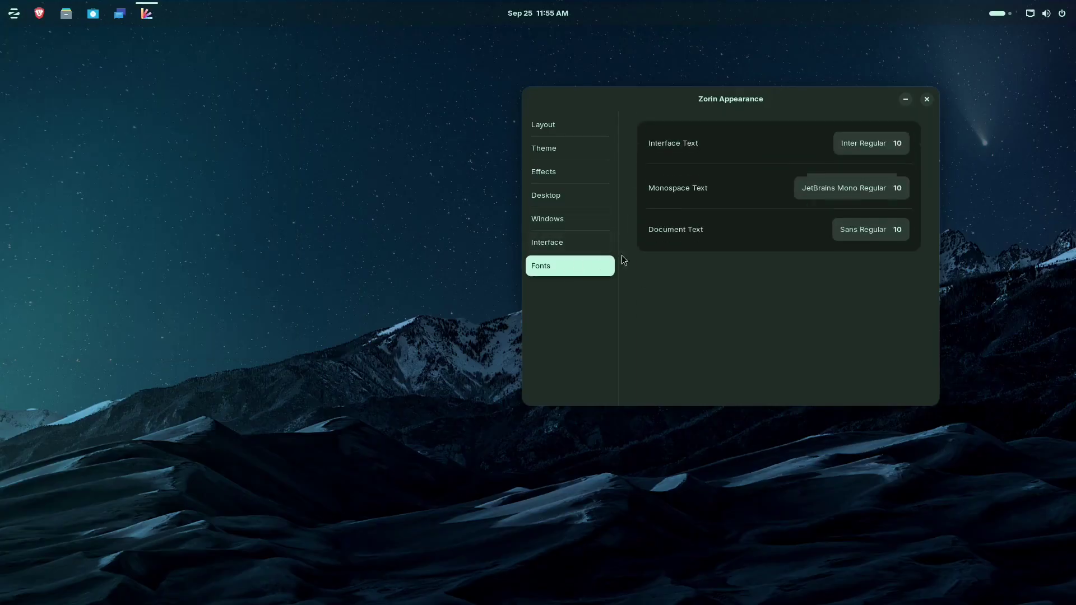
Step: Change the interface text font from Inter Regular to Michroma Regular 10
left_click(891, 144)
scroll(732, 231, "down", 2)
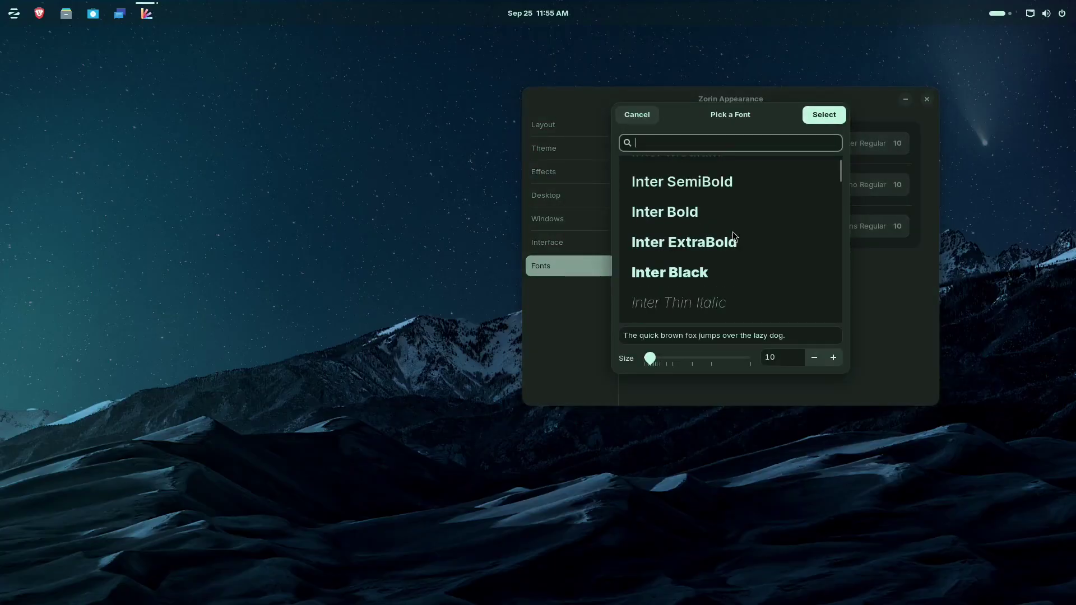
scroll(732, 231, "down", 15)
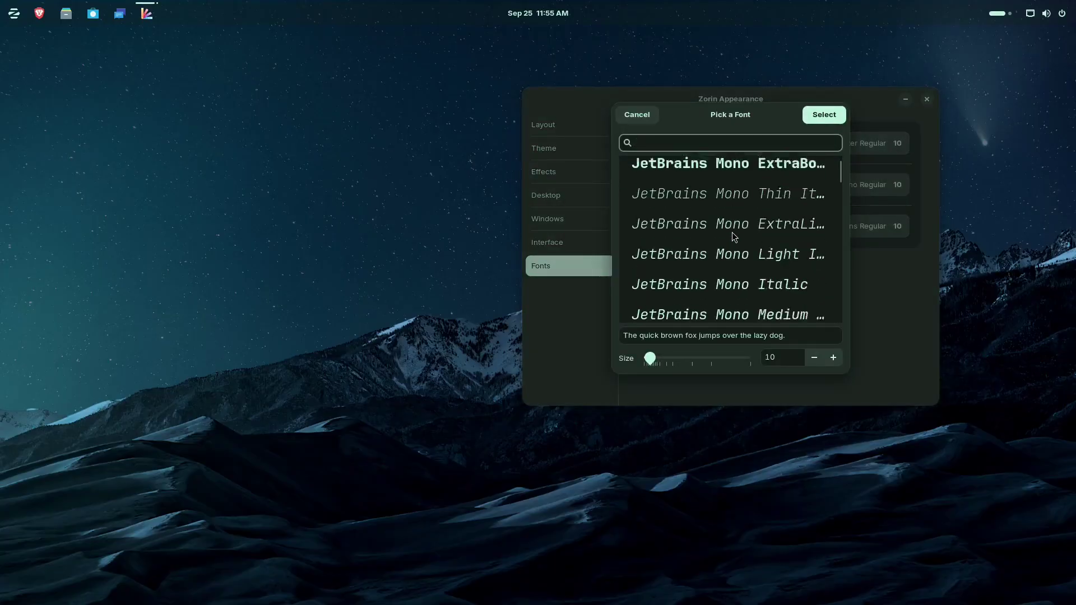
scroll(732, 232, "down", 15)
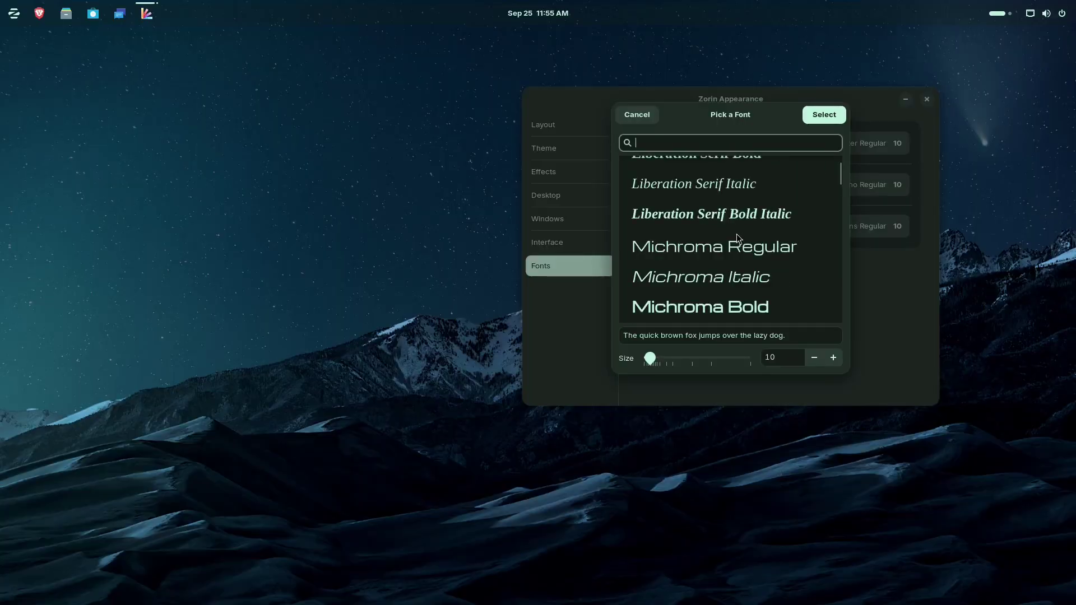
scroll(737, 237, "down", 1)
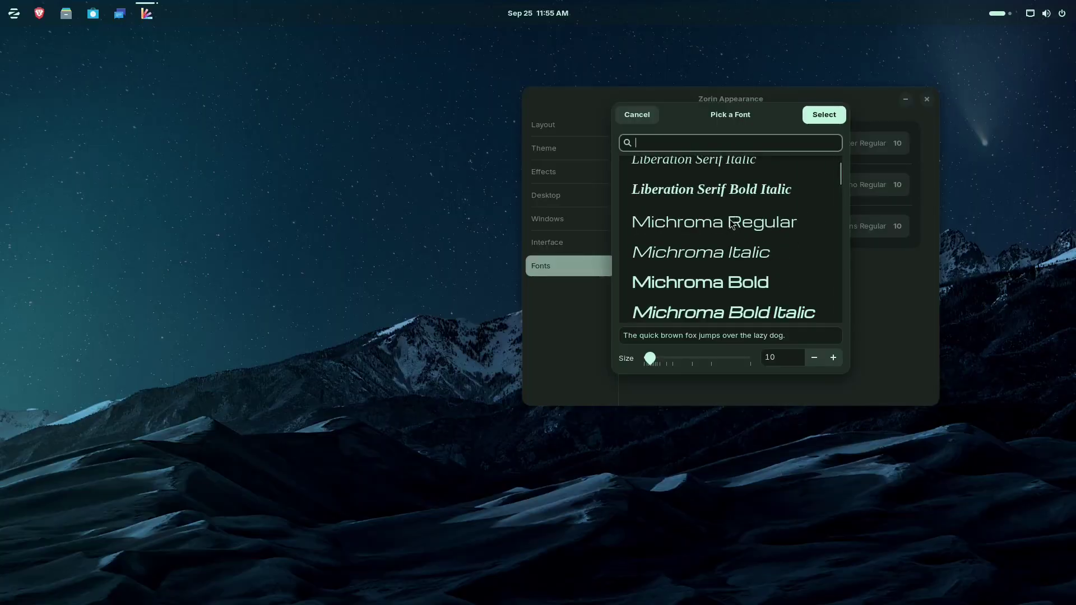
left_click(730, 223)
left_click(841, 116)
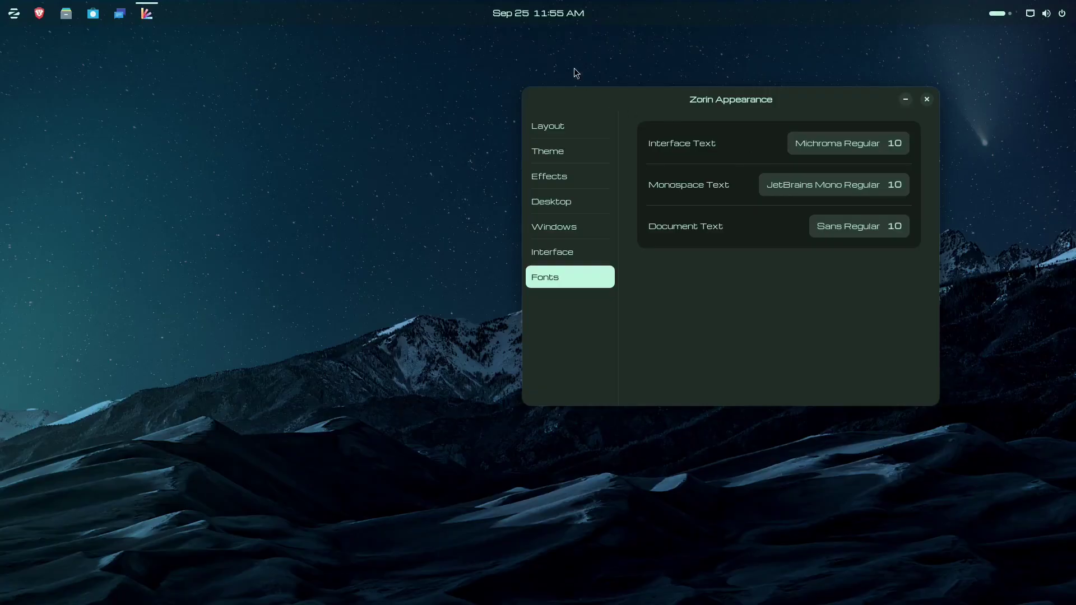
left_click(552, 21)
Step: Check the calendar popover from the top-bar clock, then close Zorin Appearance
left_click(552, 14)
left_click(552, 13)
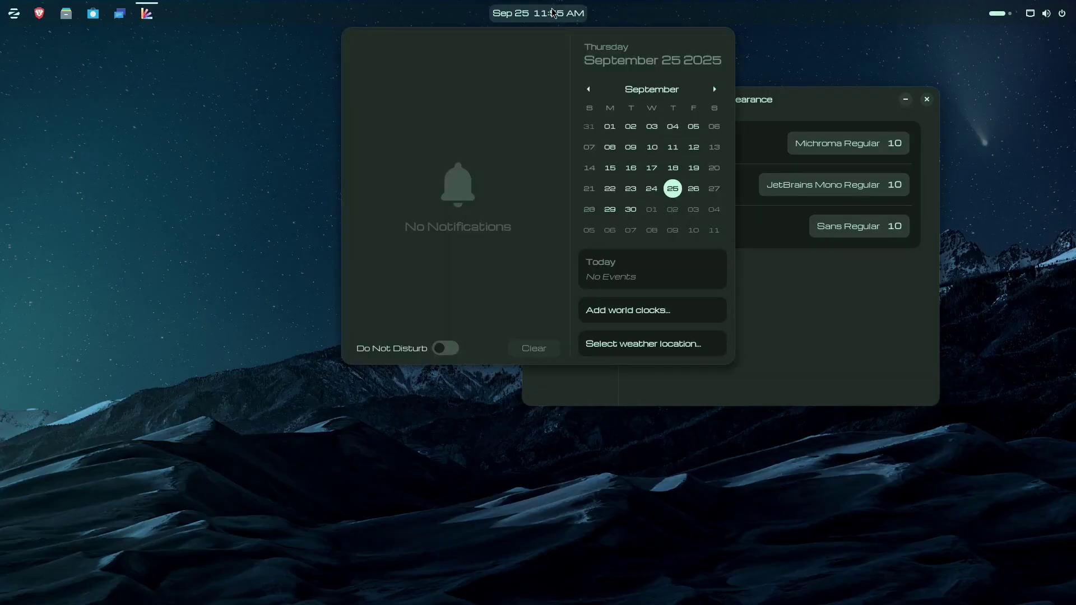
left_click(552, 11)
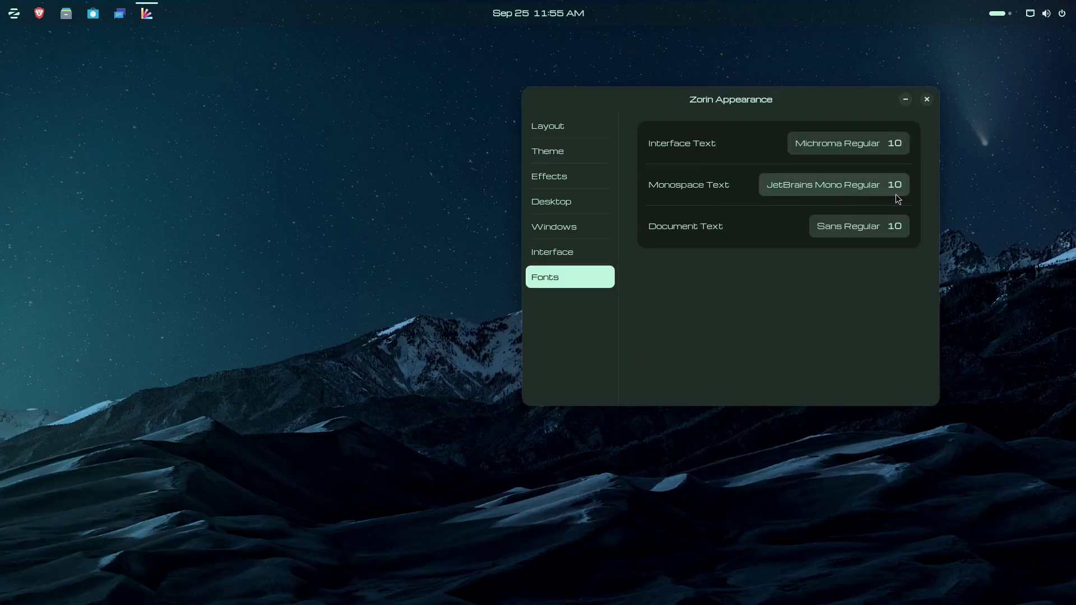
left_click(927, 100)
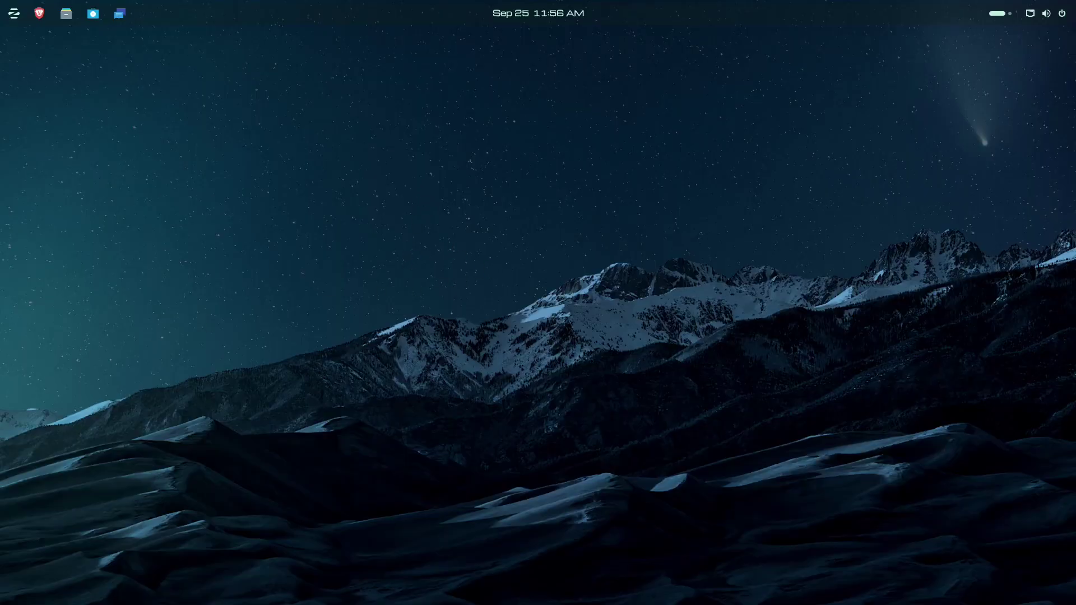
Step: Look over the Software update preferences from the main menu, then close them
left_click(797, 104)
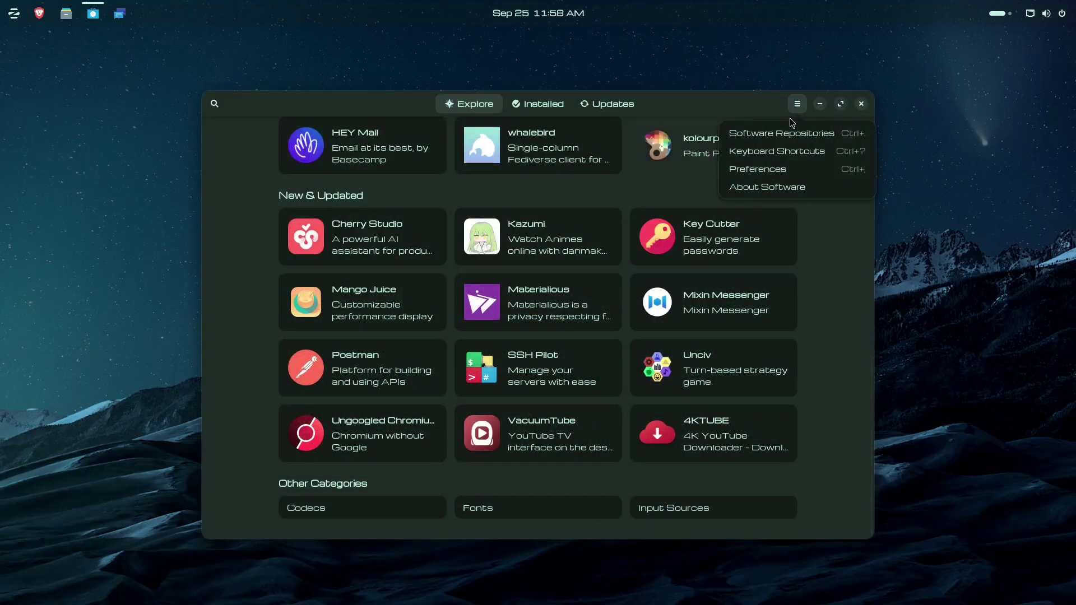
left_click(763, 169)
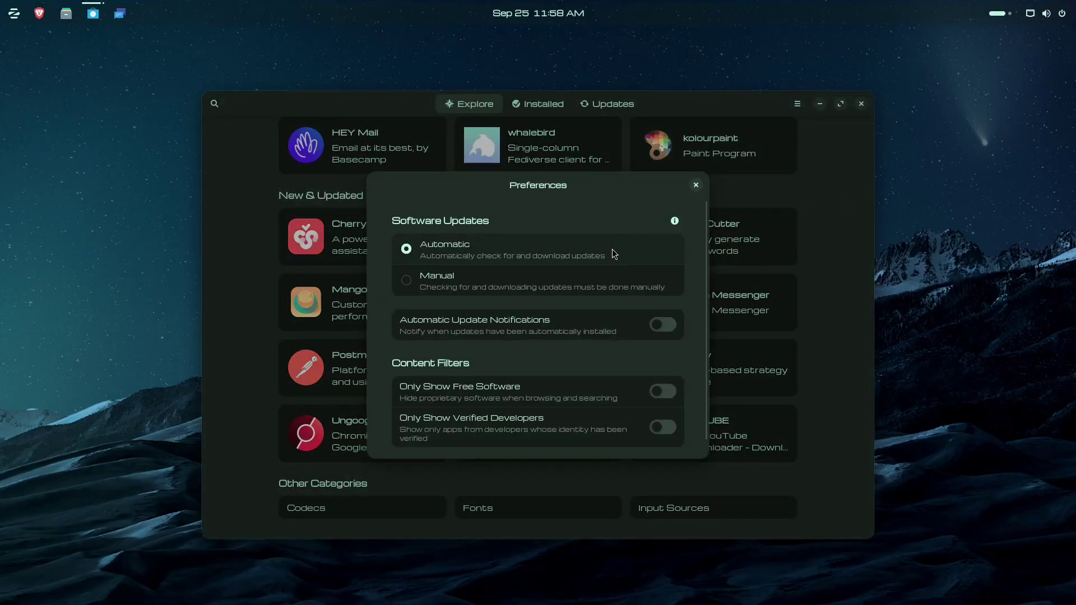
scroll(520, 329, "down", 1)
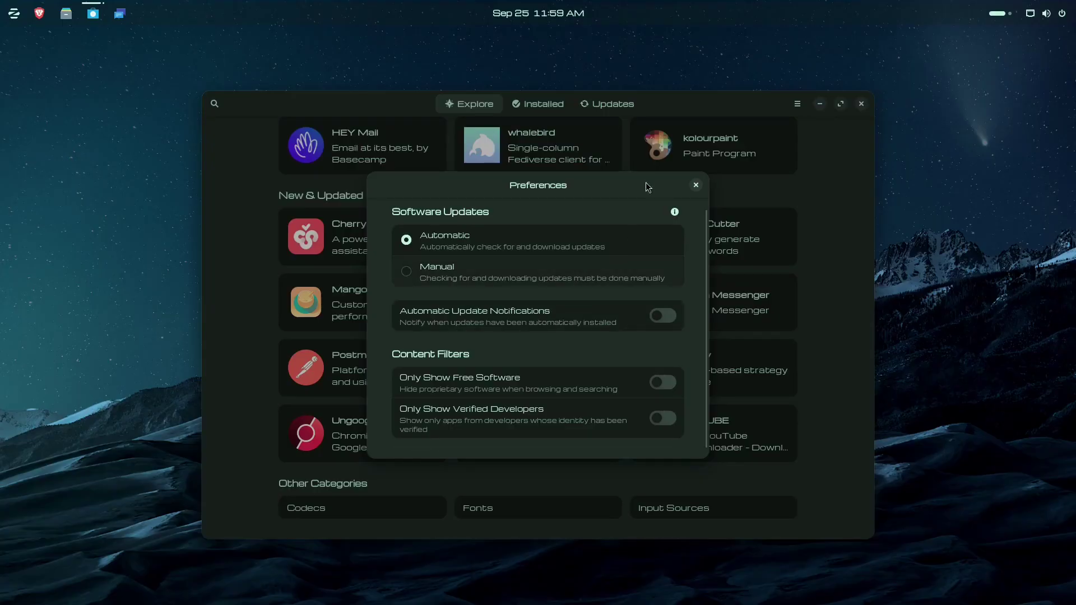
left_click(696, 185)
Step: Scroll the Explore page past Editor's Choice and New & Updated apps to Other Categories
scroll(637, 300, "up", 10)
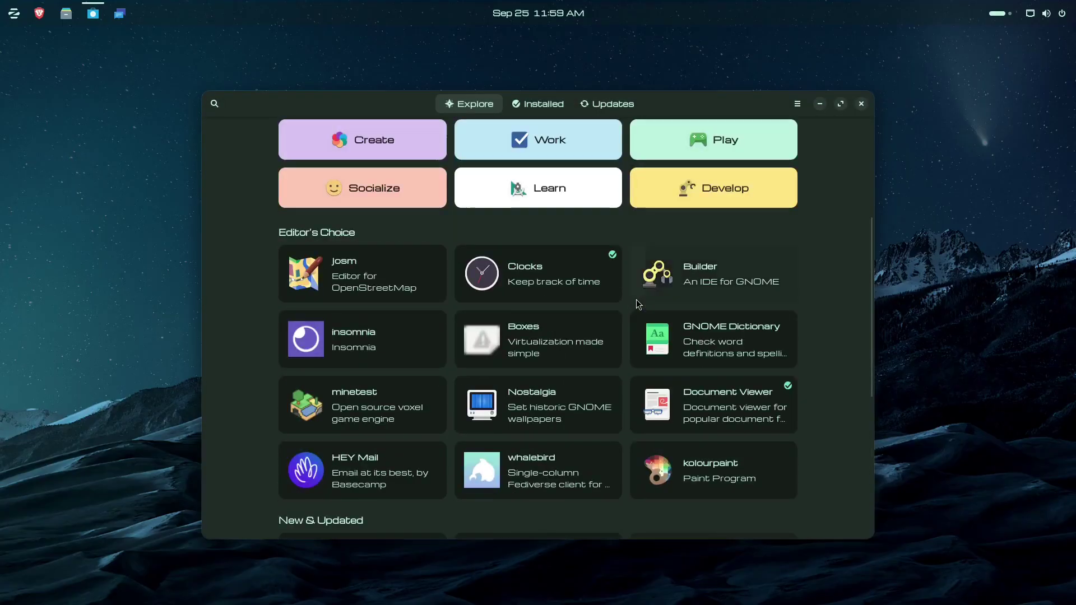
scroll(437, 392, "down", 3)
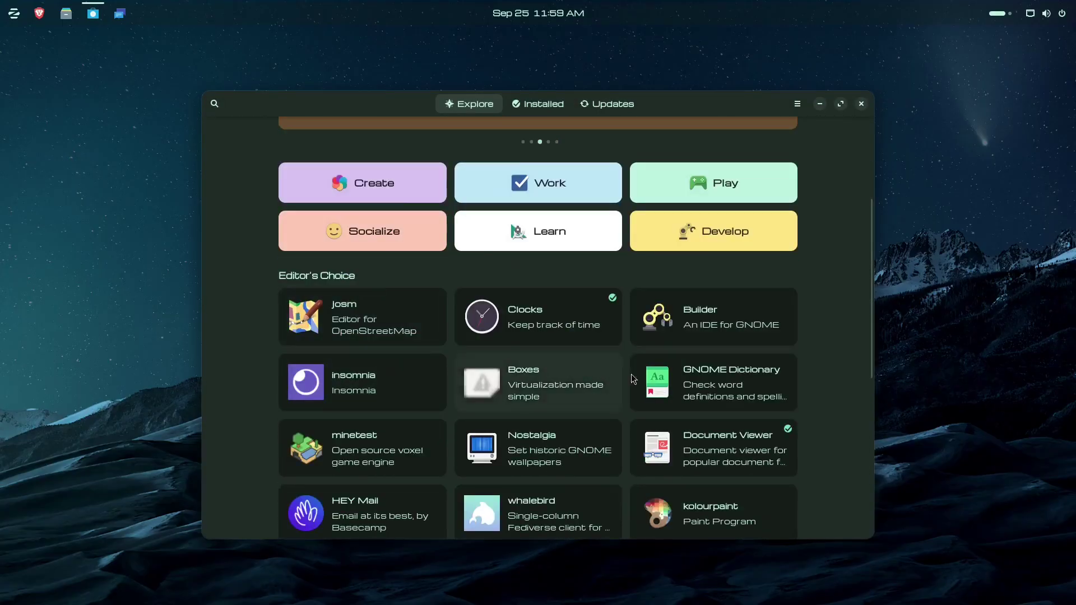
scroll(649, 418, "down", 3)
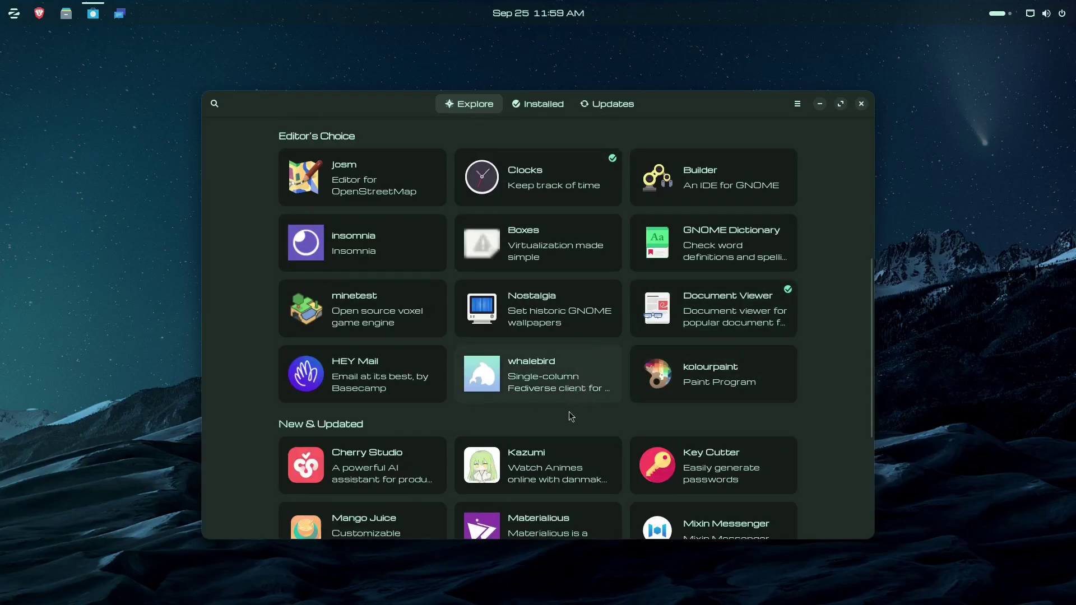
scroll(572, 417, "down", 4)
scroll(737, 390, "down", 1)
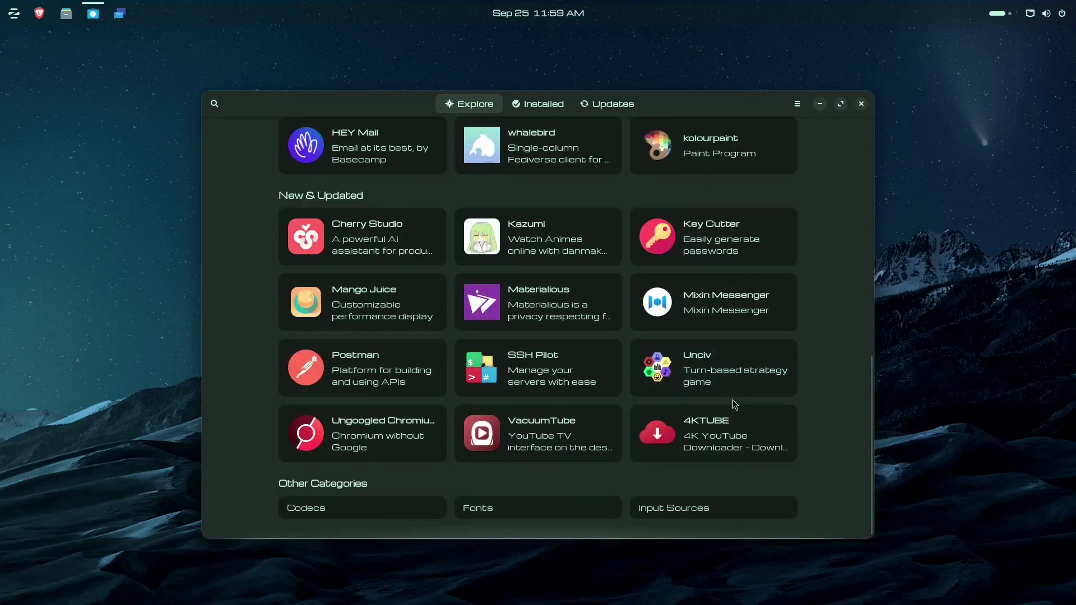
left_click(380, 440)
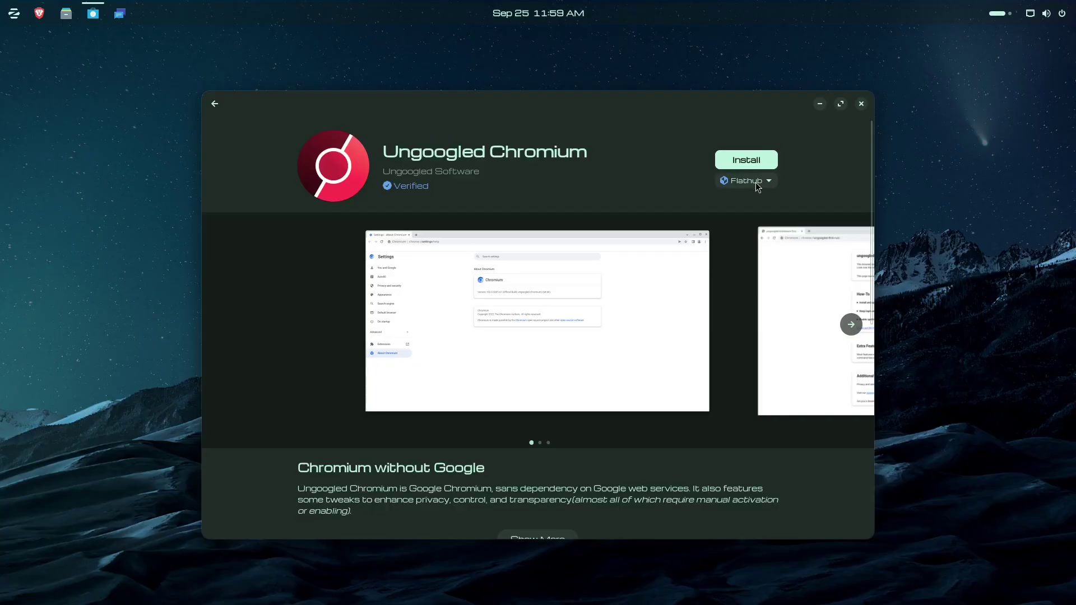
left_click(771, 181)
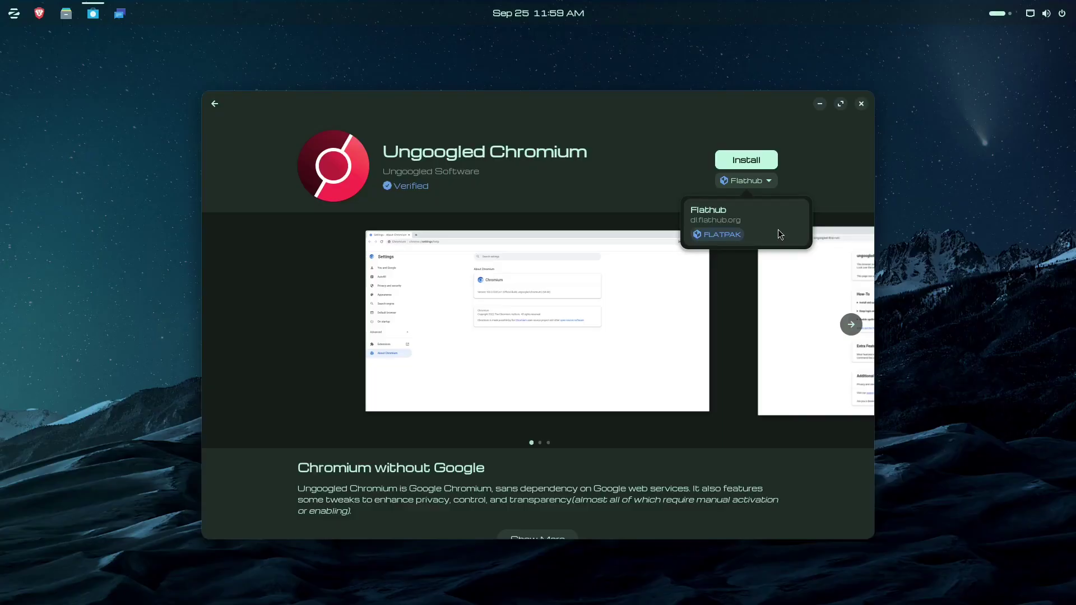
left_click(819, 159)
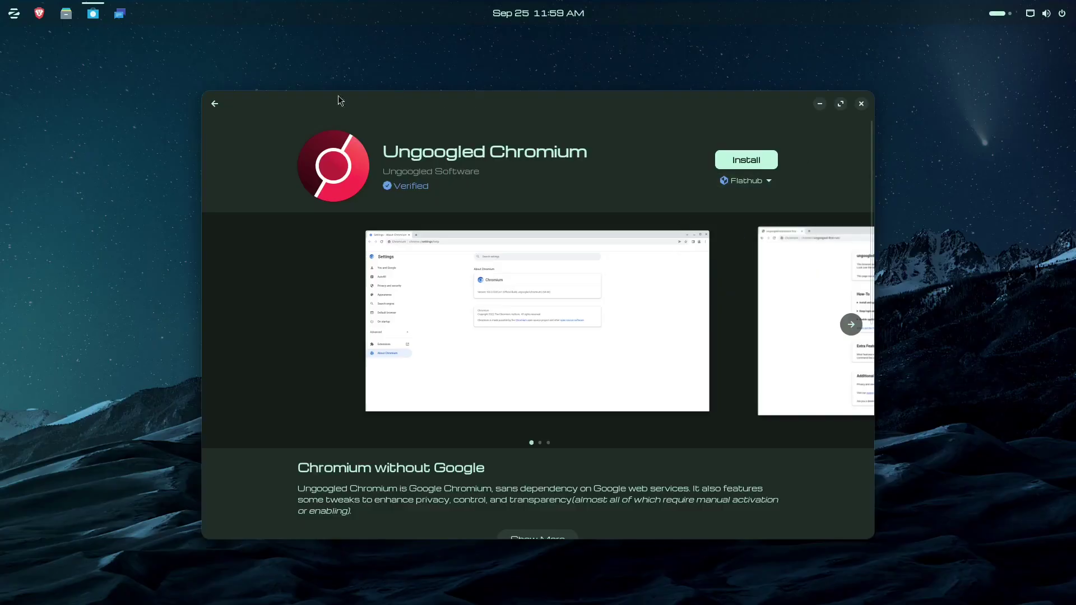
left_click(214, 104)
scroll(463, 322, "up", 10)
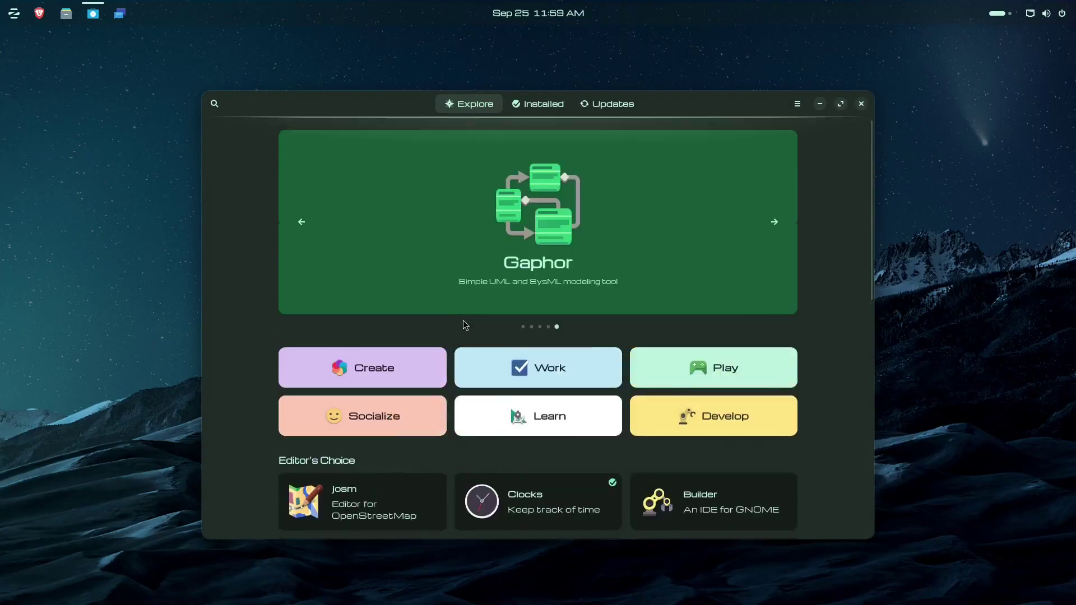
Step: Browse the Installed apps and theme add-ons list, then close Software
left_click(553, 112)
scroll(538, 315, "down", 15)
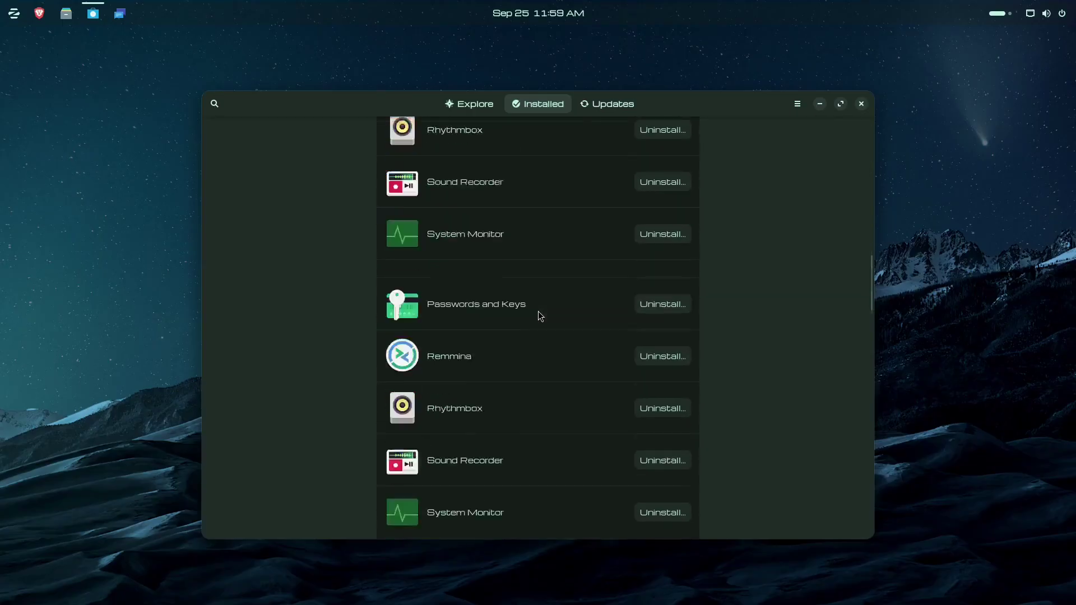
scroll(538, 312, "down", 20)
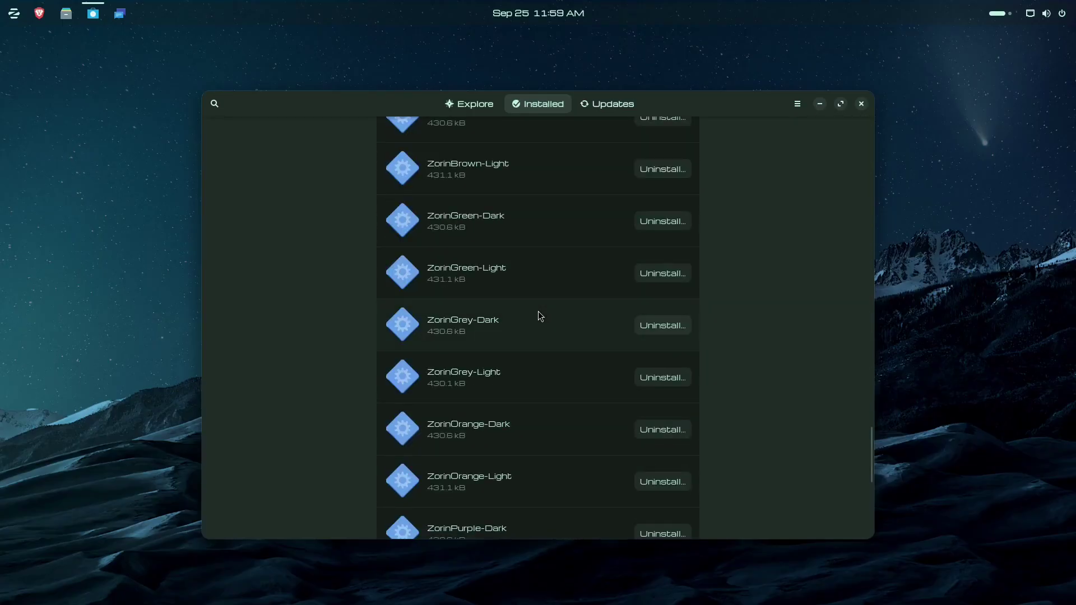
scroll(540, 312, "down", 8)
left_click(862, 104)
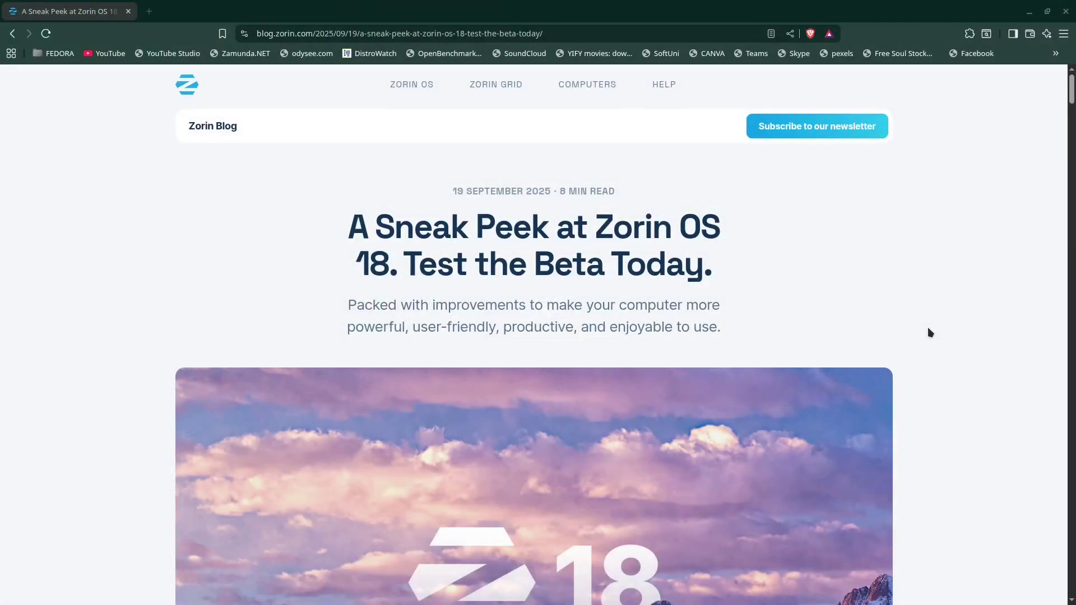
Step: Scroll through the 'A Sneak Peek at Zorin OS 18' post down to its Your feedback section
scroll(930, 333, "down", 2)
scroll(928, 332, "down", 6)
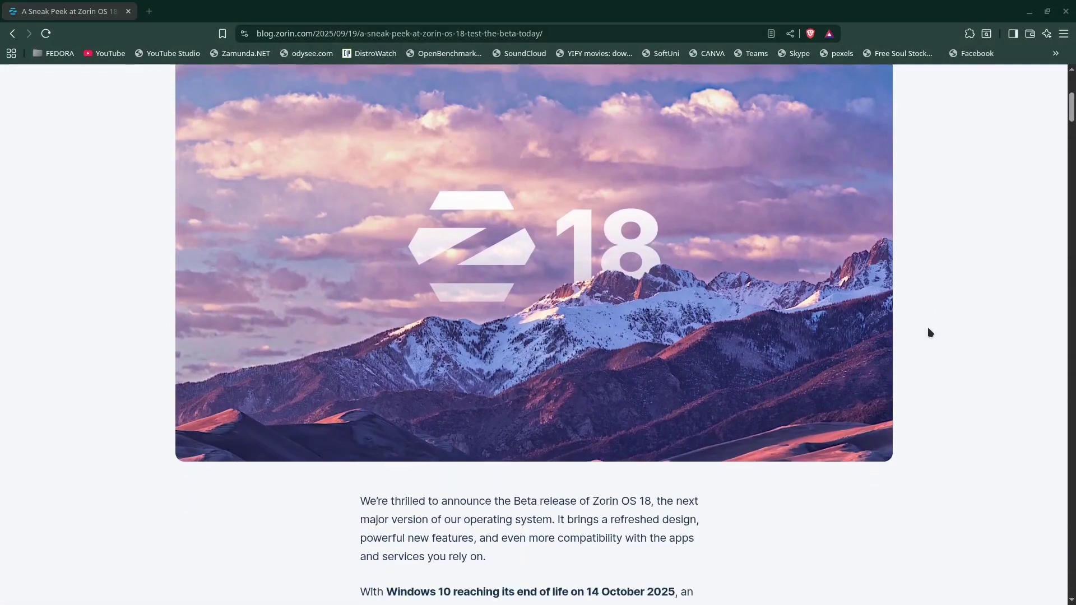
scroll(928, 329, "down", 8)
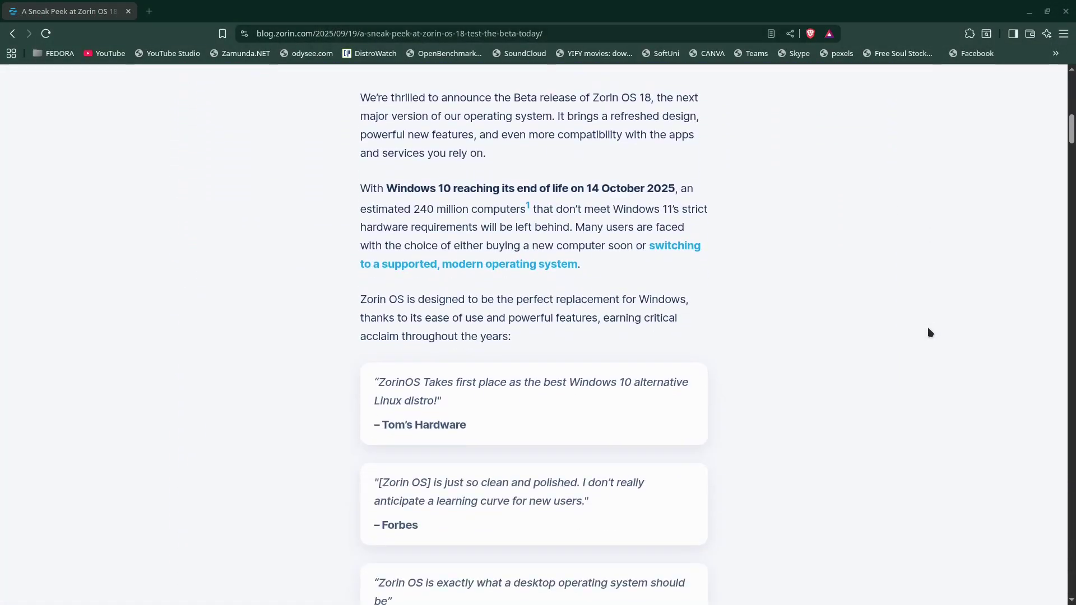
scroll(928, 329, "down", 8)
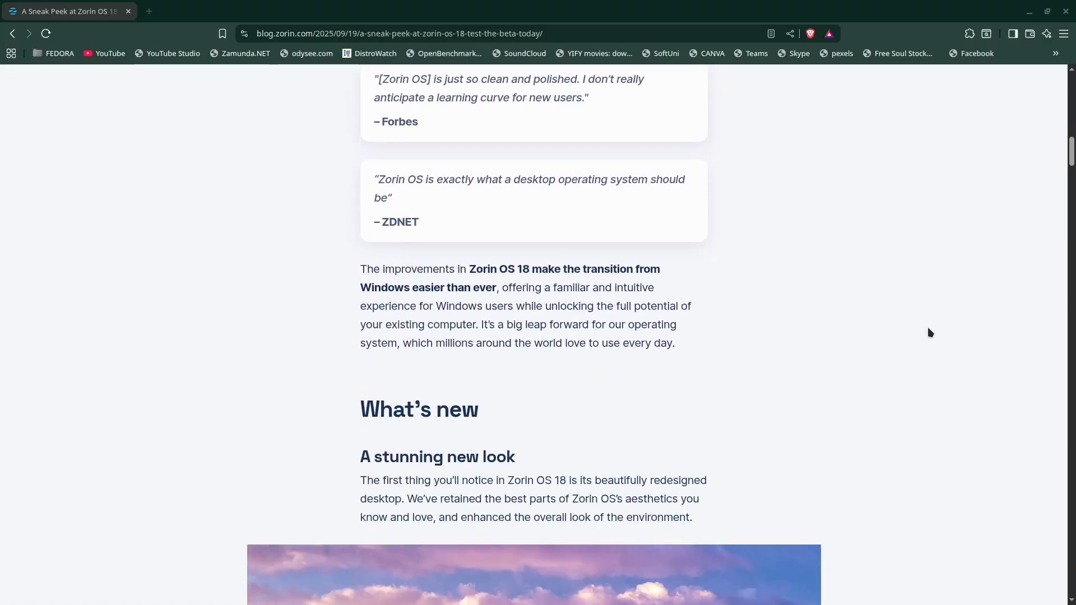
scroll(929, 333, "down", 11)
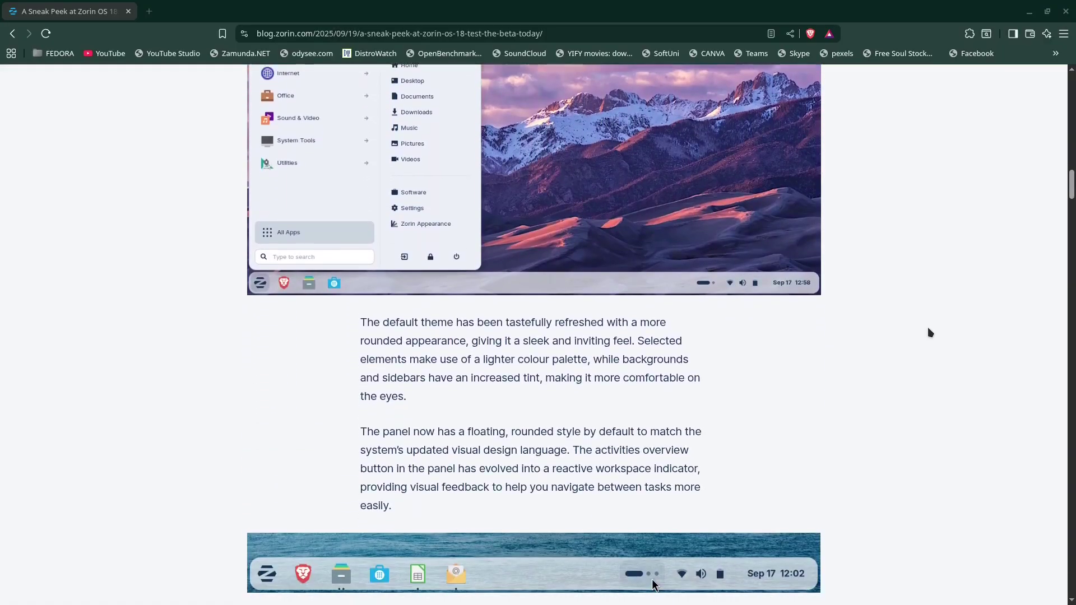
scroll(929, 332, "down", 7)
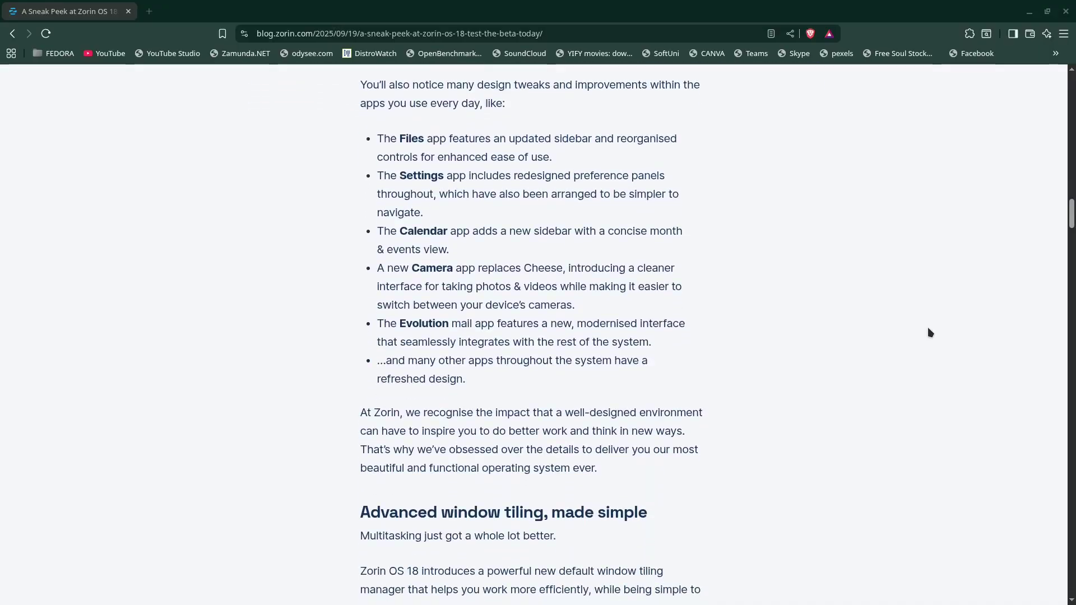
scroll(929, 332, "down", 8)
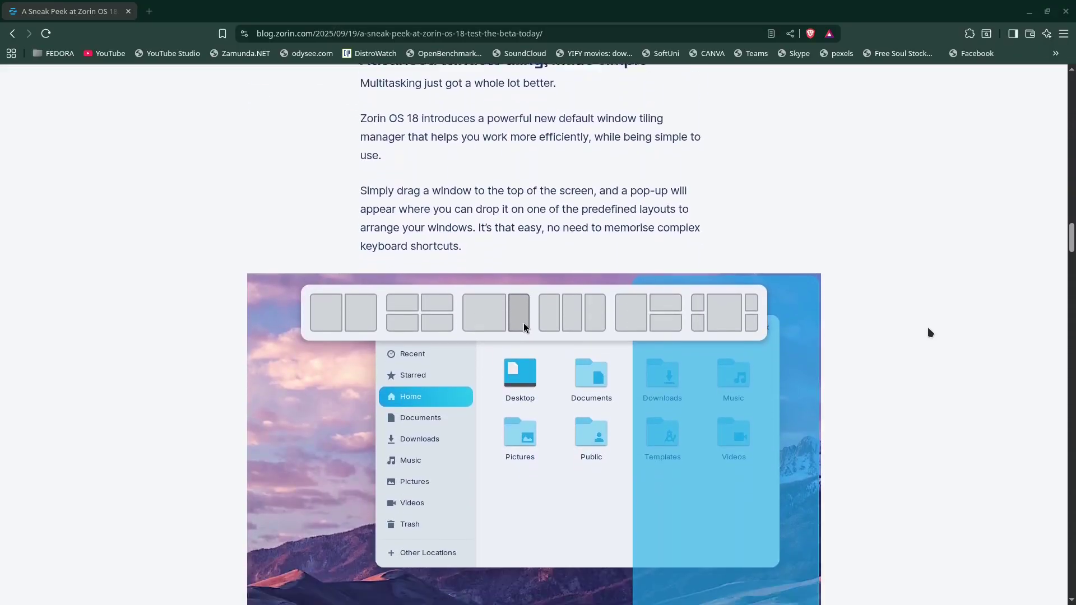
scroll(929, 333, "down", 9)
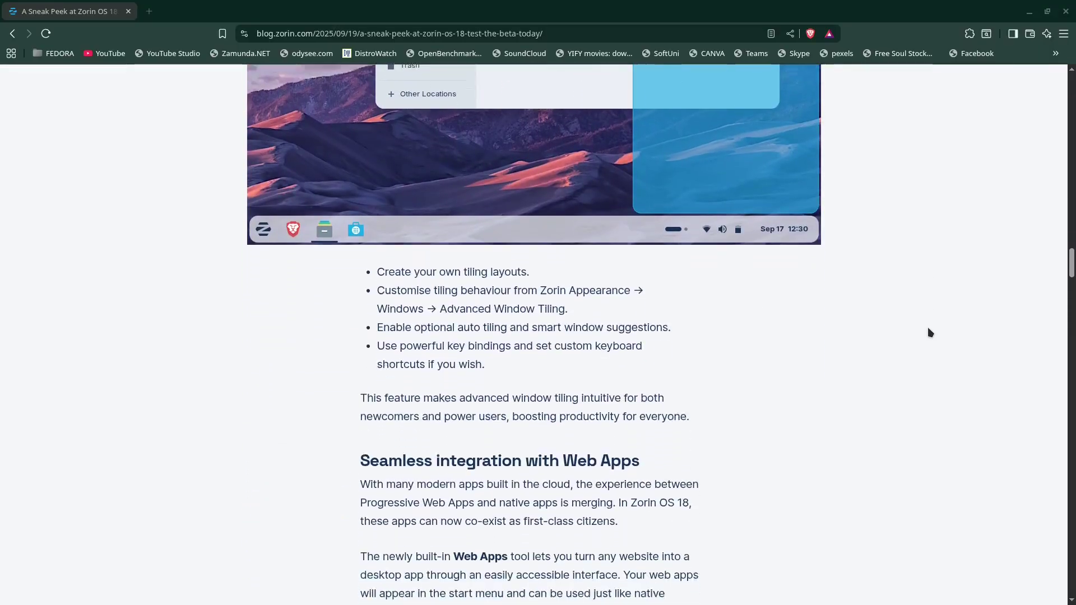
scroll(929, 332, "down", 8)
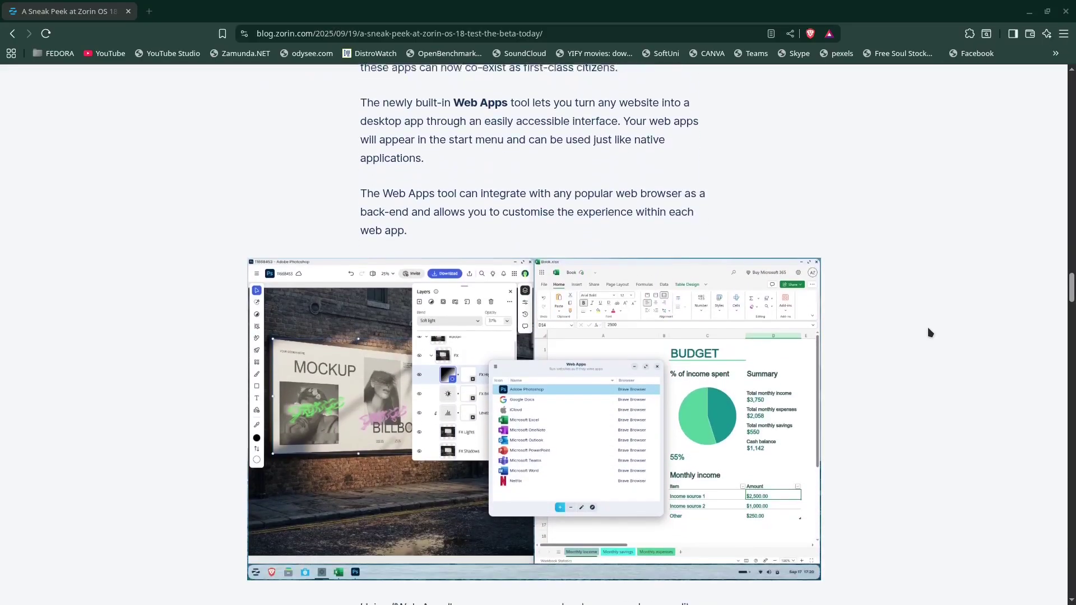
scroll(928, 332, "down", 9)
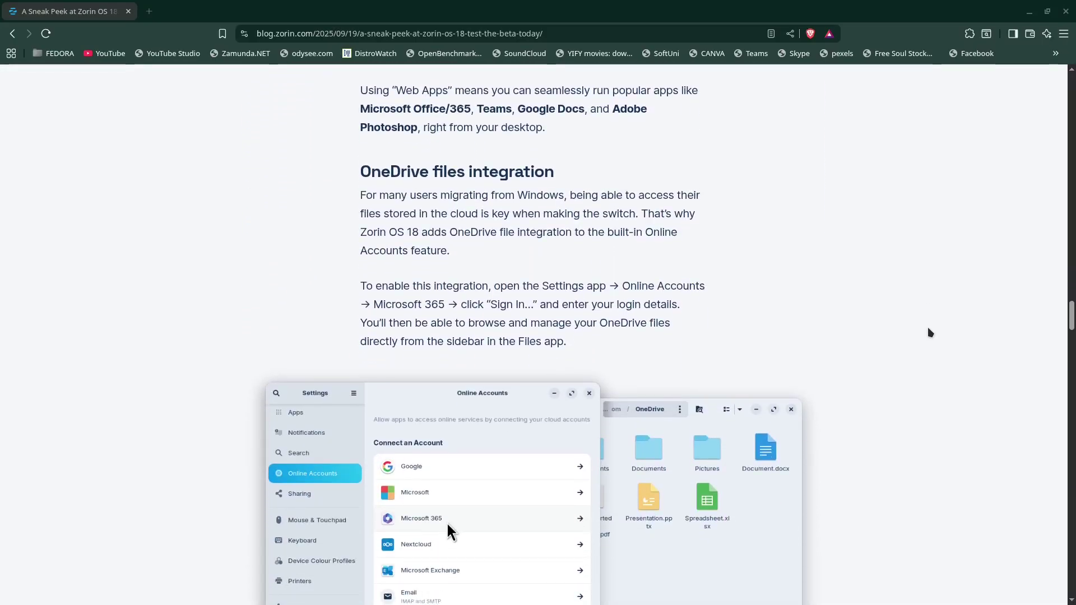
scroll(929, 331, "down", 13)
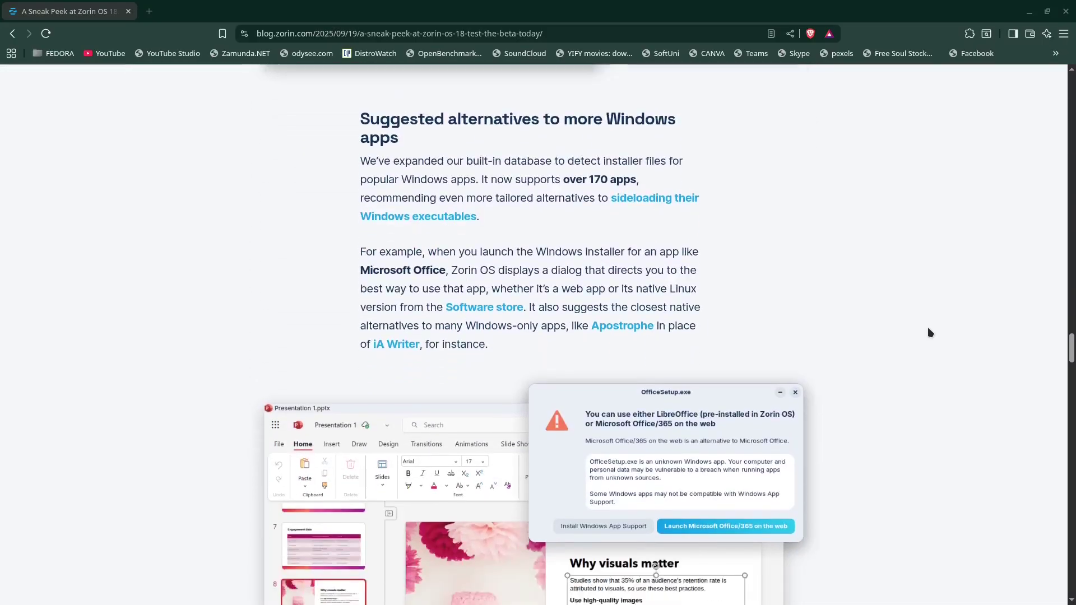
scroll(928, 332, "down", 6)
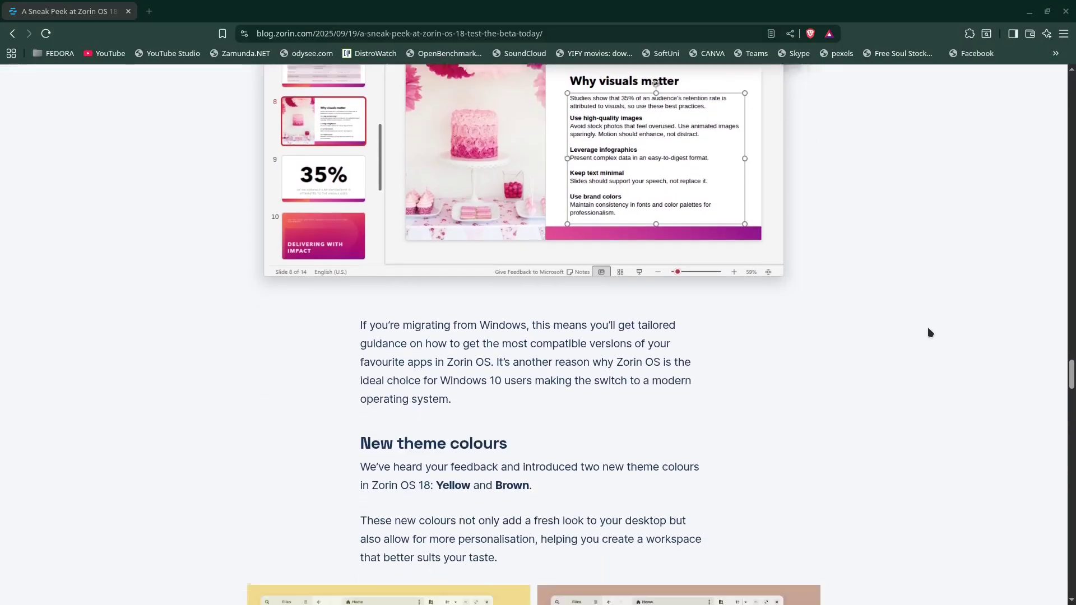
scroll(928, 333, "down", 10)
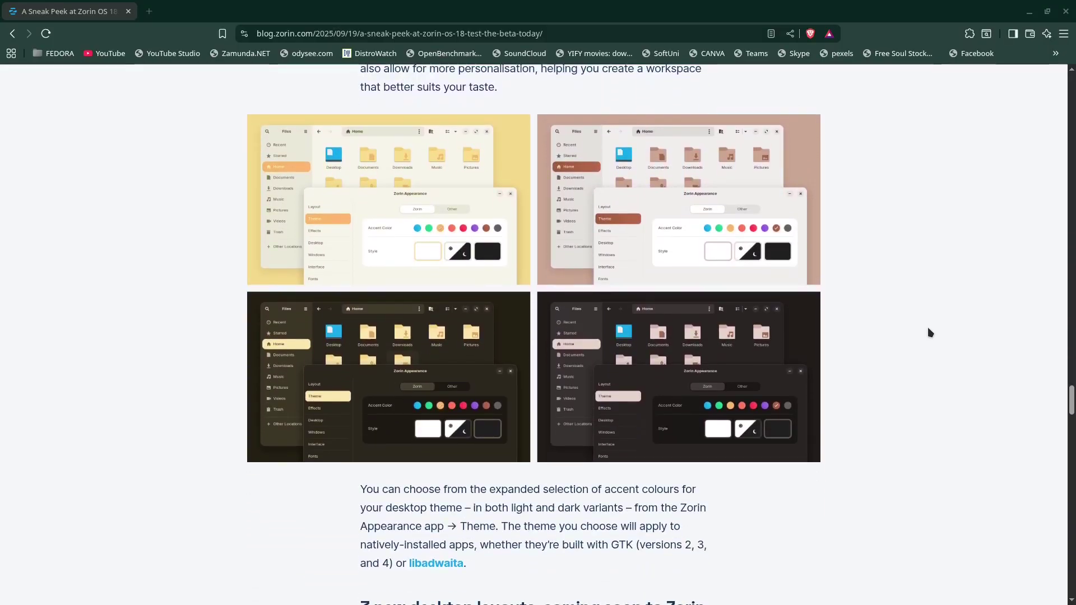
scroll(928, 332, "down", 10)
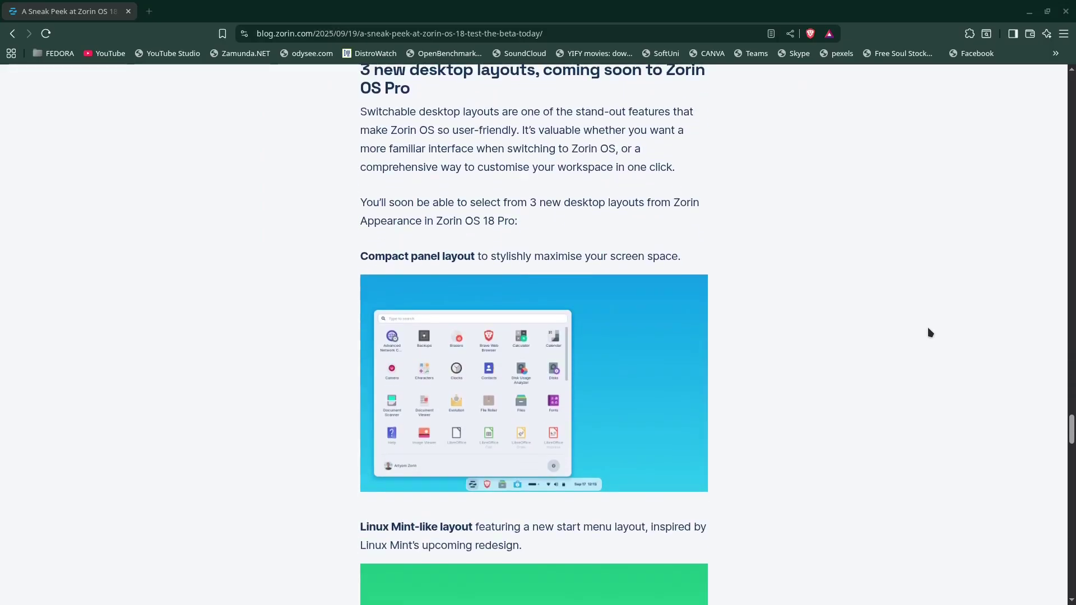
scroll(928, 332, "down", 9)
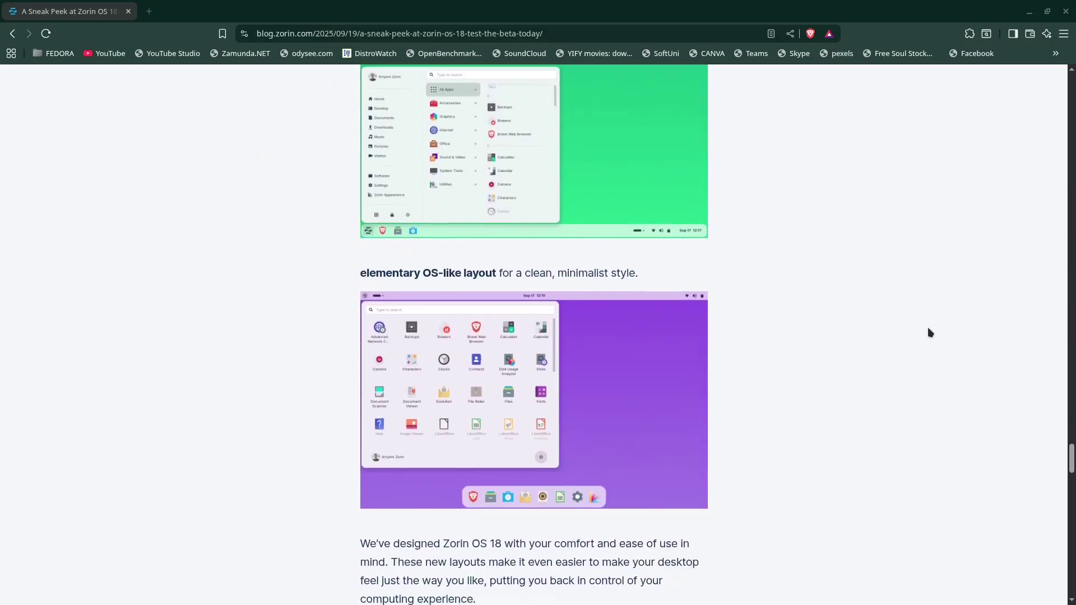
scroll(928, 332, "down", 7)
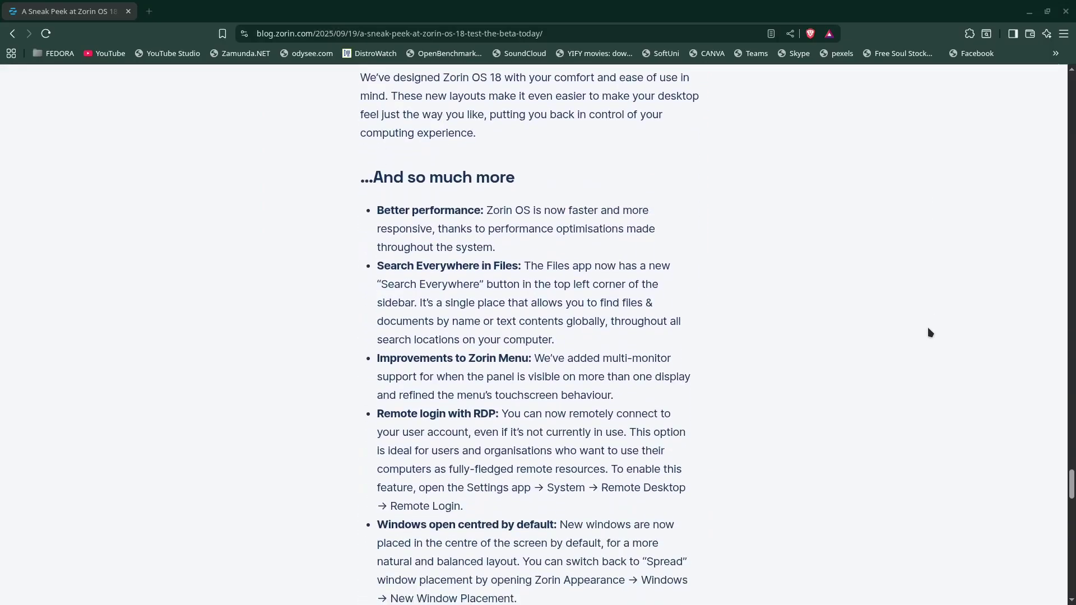
scroll(928, 332, "down", 8)
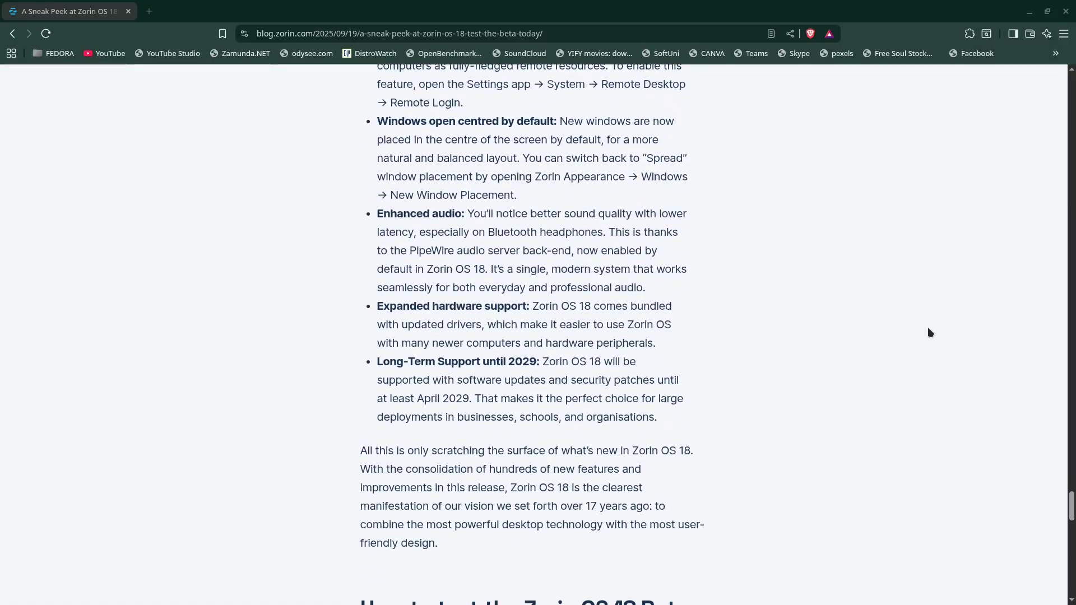
scroll(928, 332, "down", 7)
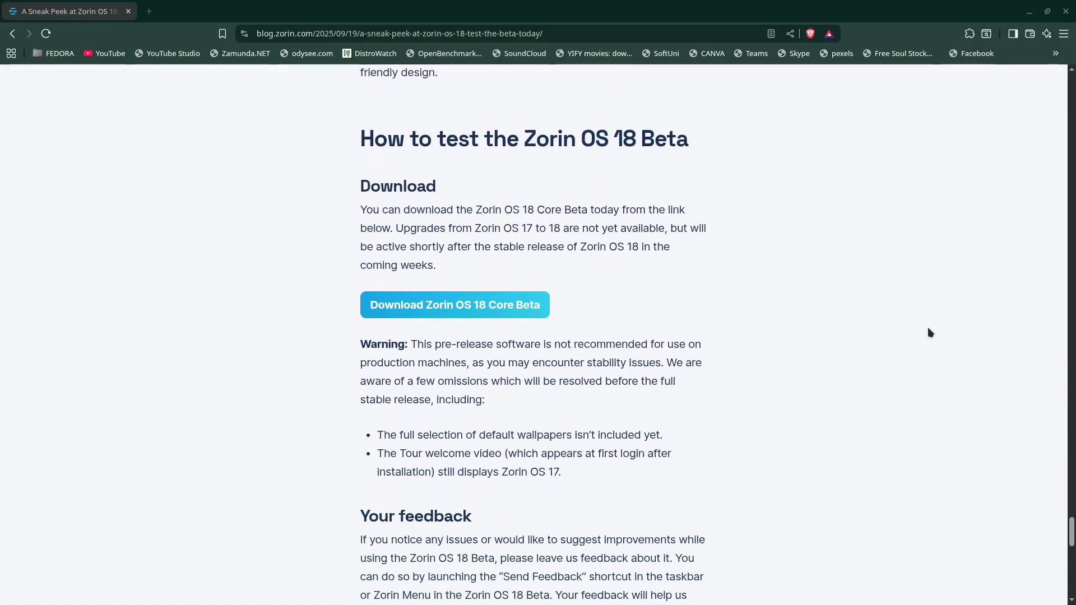
scroll(928, 333, "down", 6)
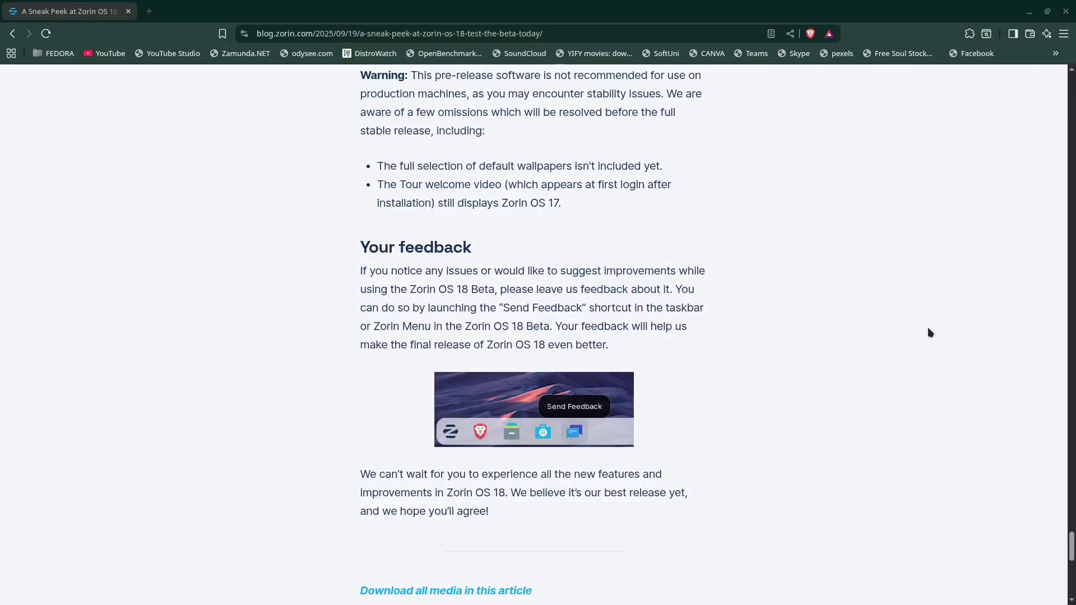